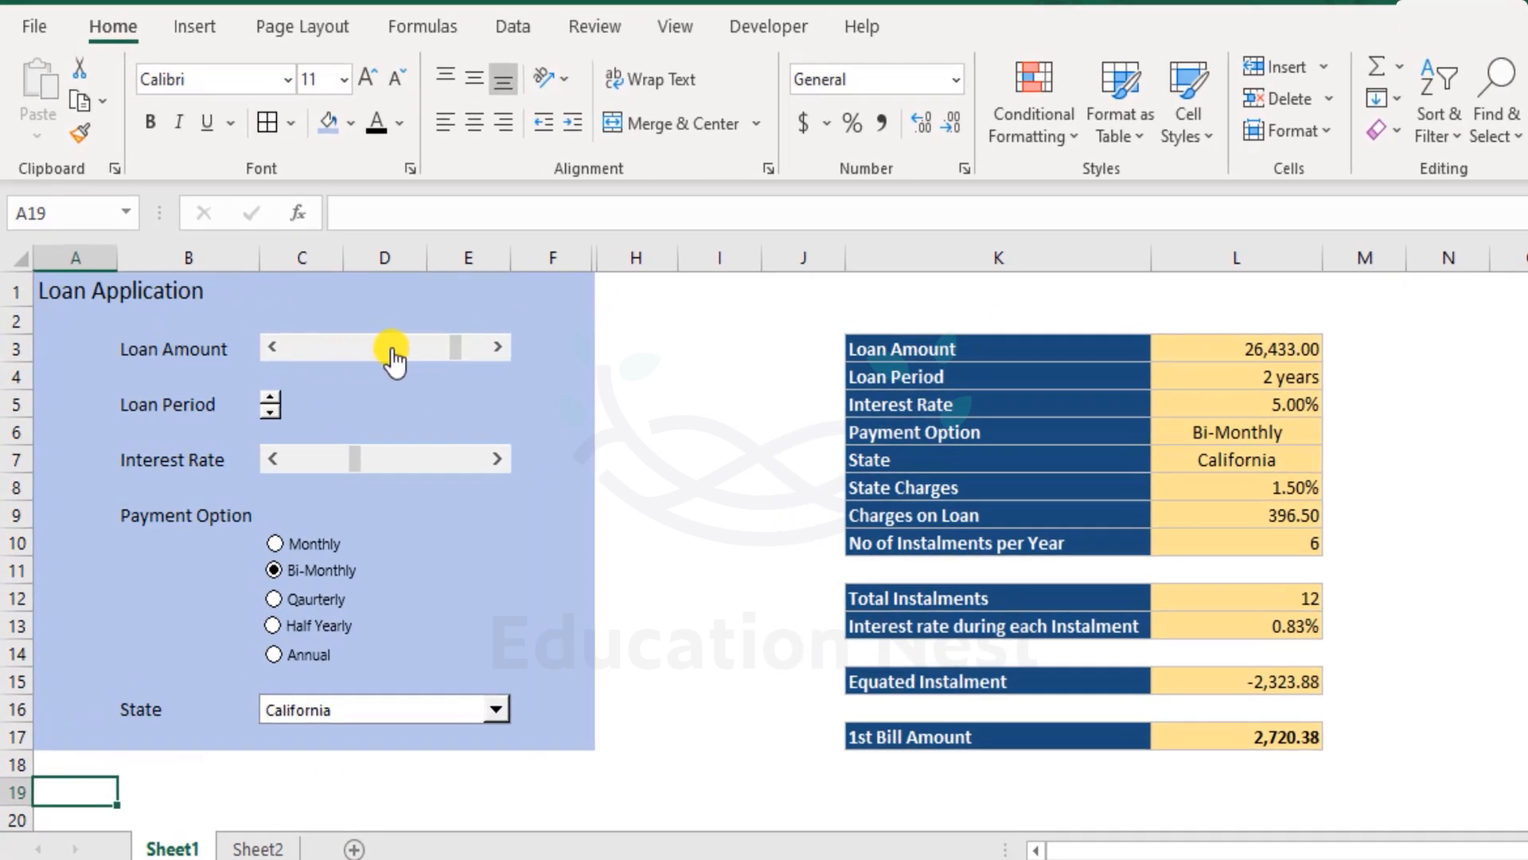
- Set the loan amount to 30,000 using the Loan Amount scroll bar
left_click_drag(455, 350, 415, 356)
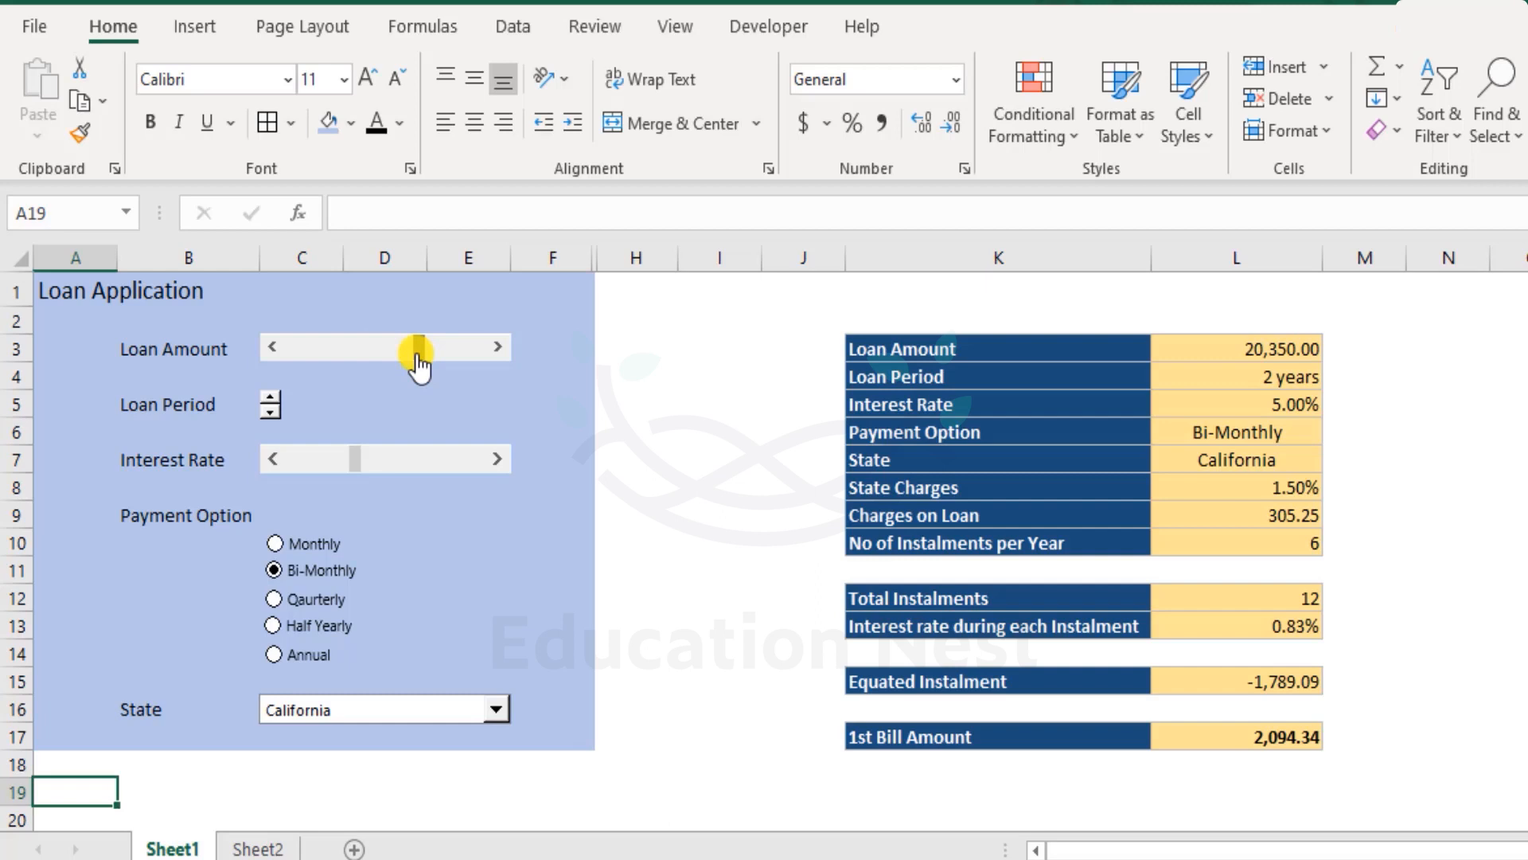
left_click(1295, 348)
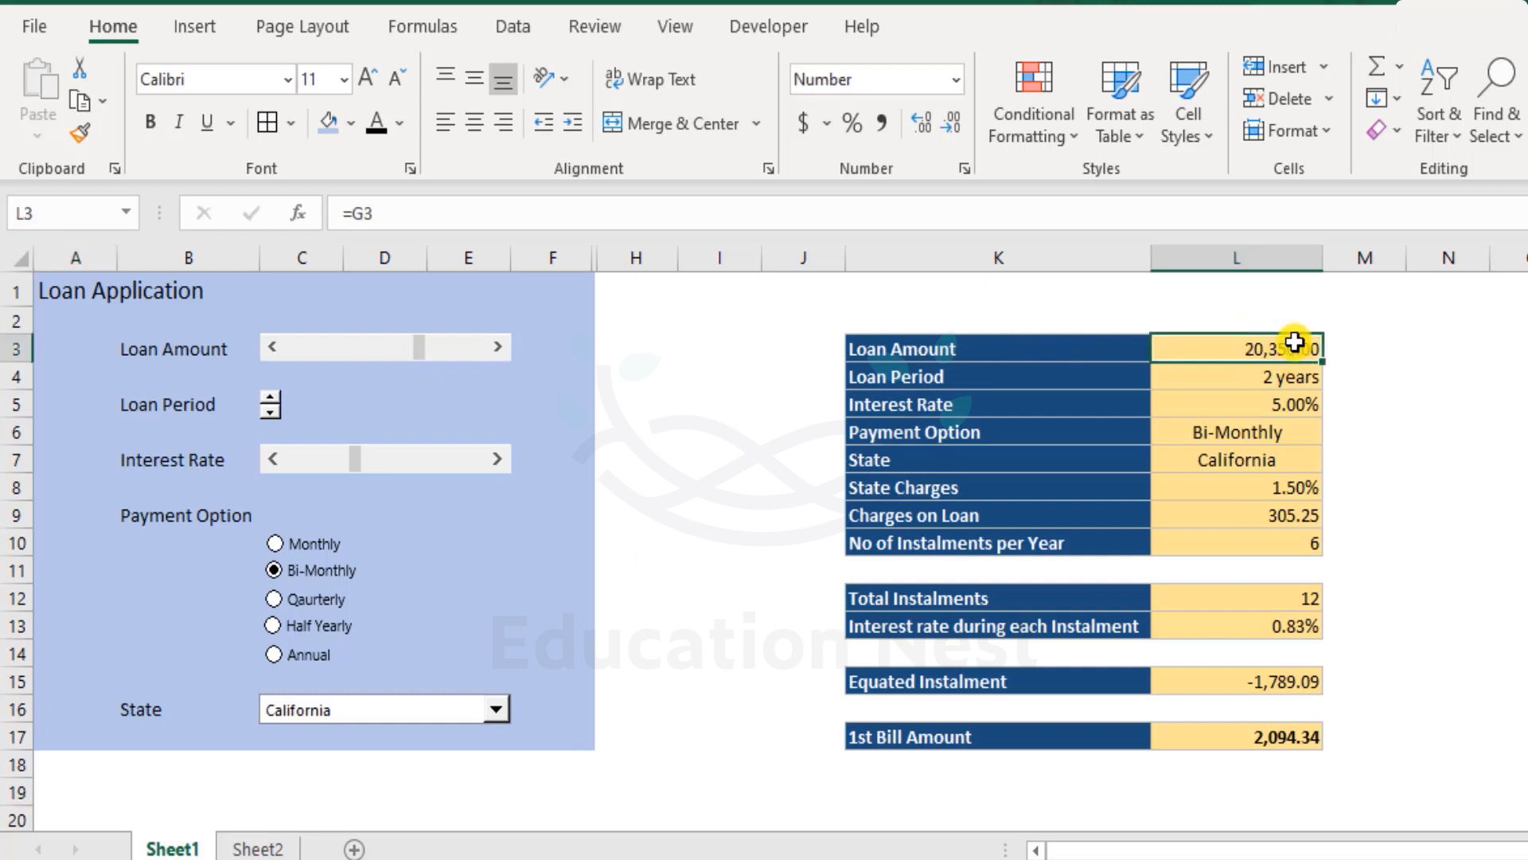
left_click_drag(418, 350, 333, 355)
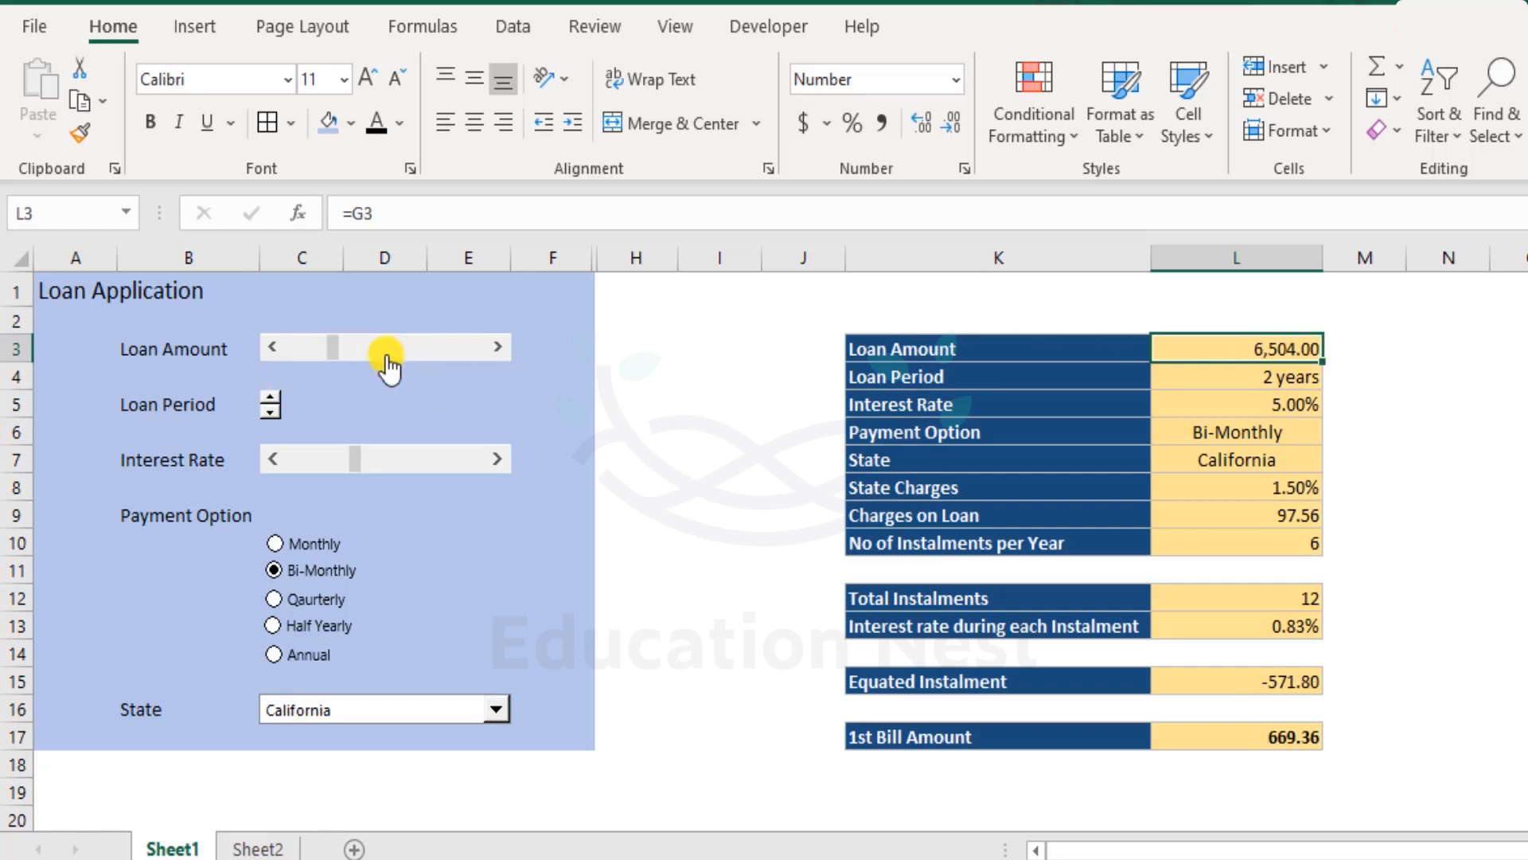
left_click_drag(404, 359, 522, 358)
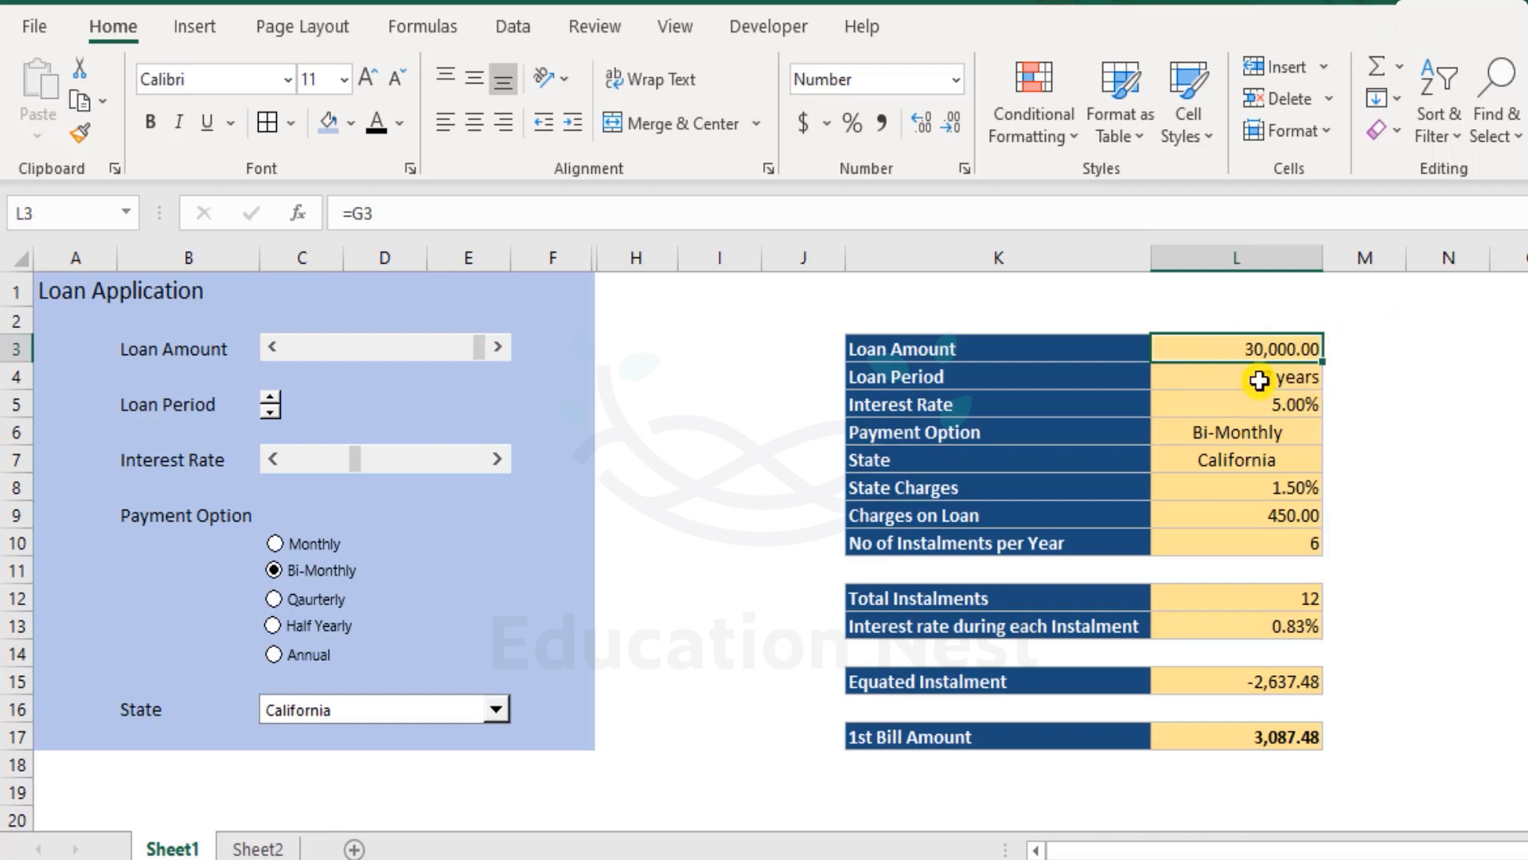
- Set the loan period to 5 years using the Loan Period spin button
left_click(268, 400)
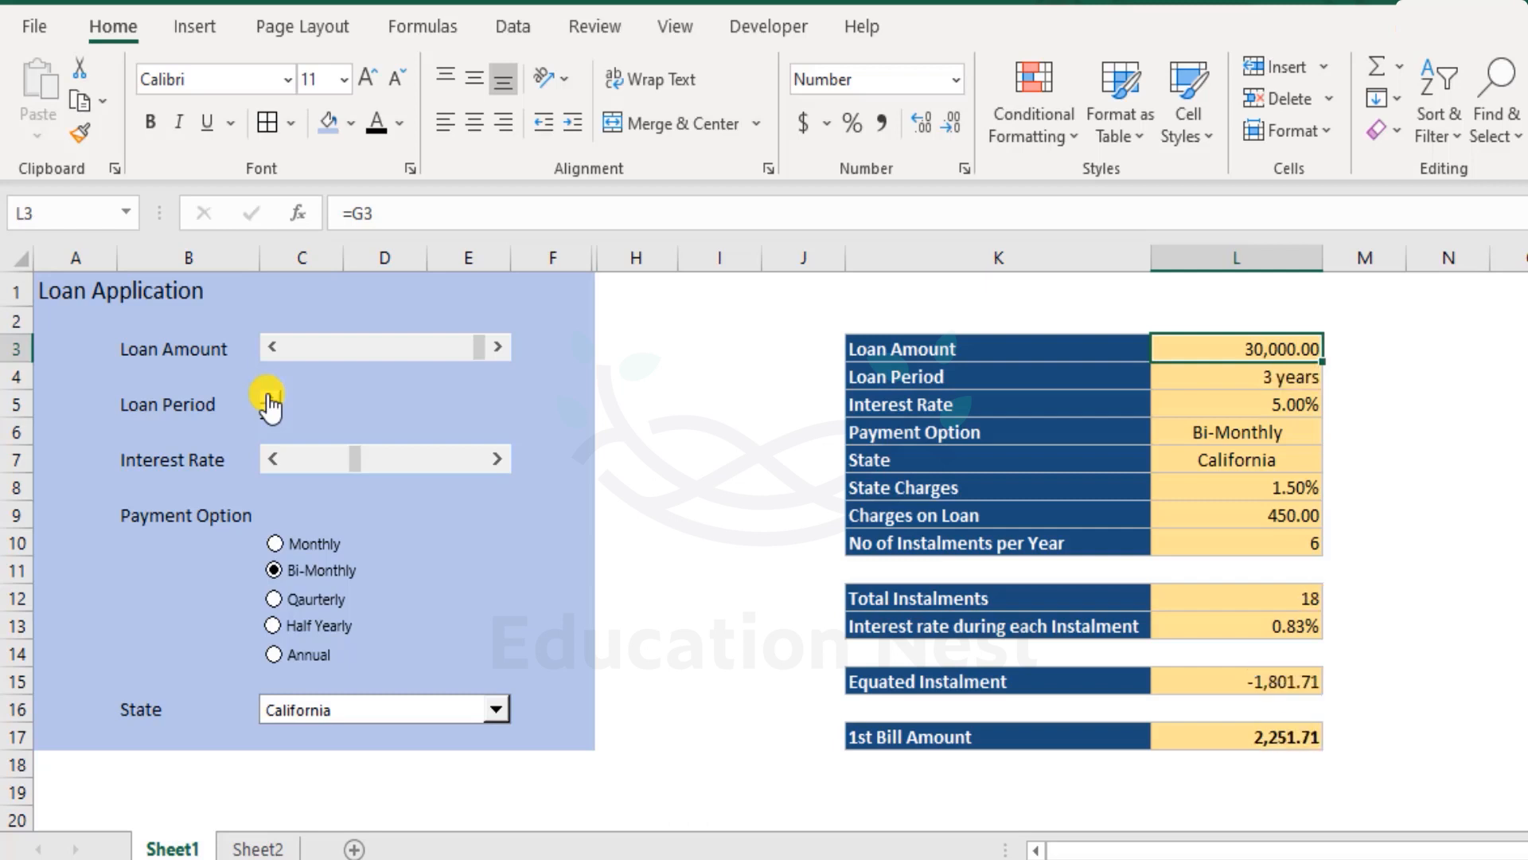
left_click(272, 409)
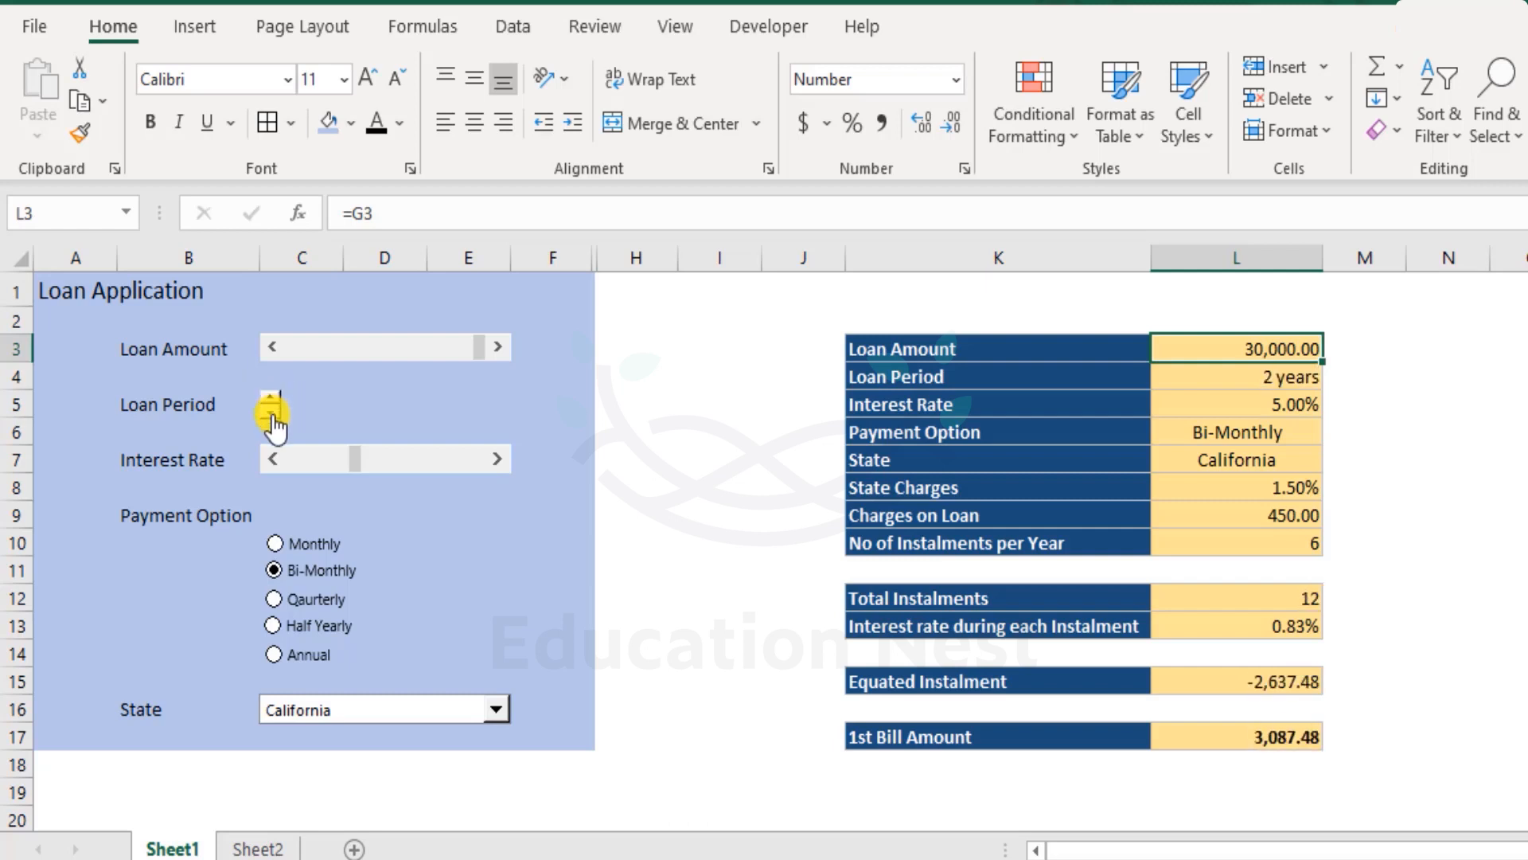
left_click(272, 405)
left_click(271, 398)
left_click(270, 398)
left_click(271, 398)
left_click(270, 398)
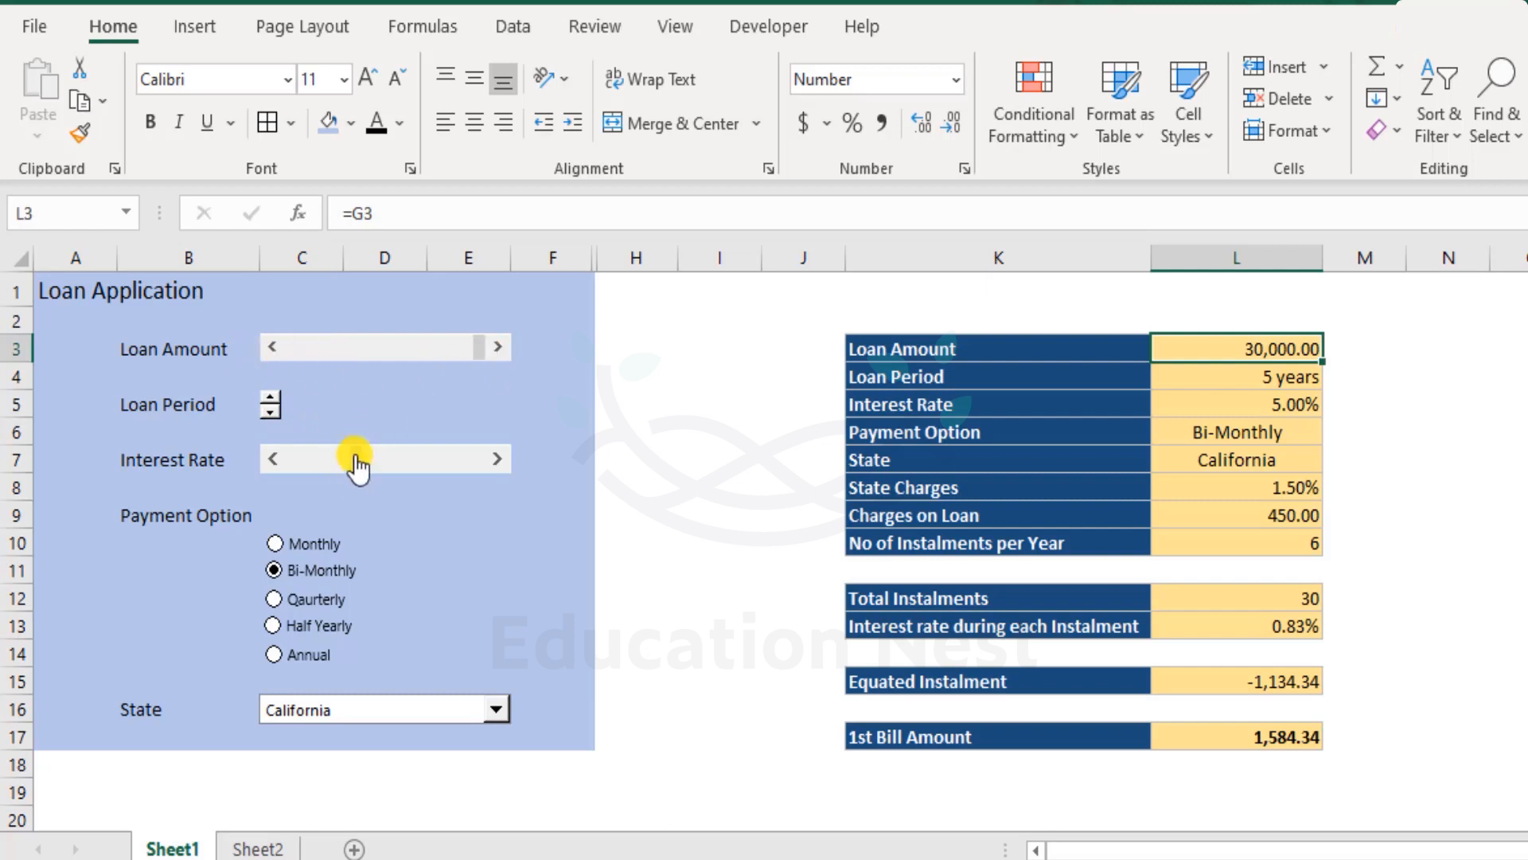
- Set the interest rate to 6.00% using the Interest Rate scroll bar
left_click_drag(356, 459, 503, 460)
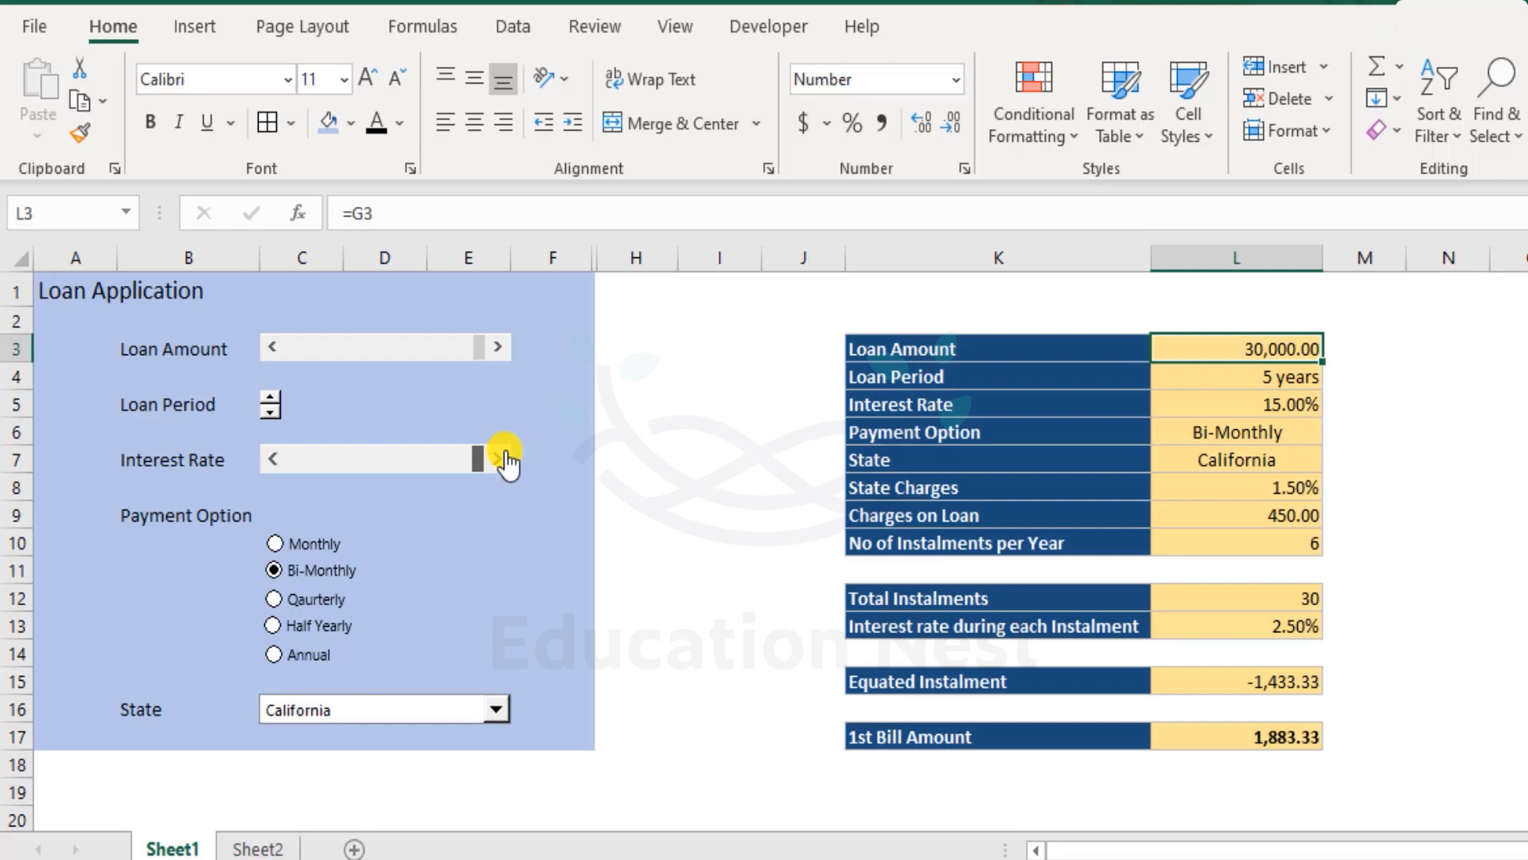
left_click(362, 468)
left_click_drag(392, 461, 520, 468)
left_click_drag(525, 472, 370, 470)
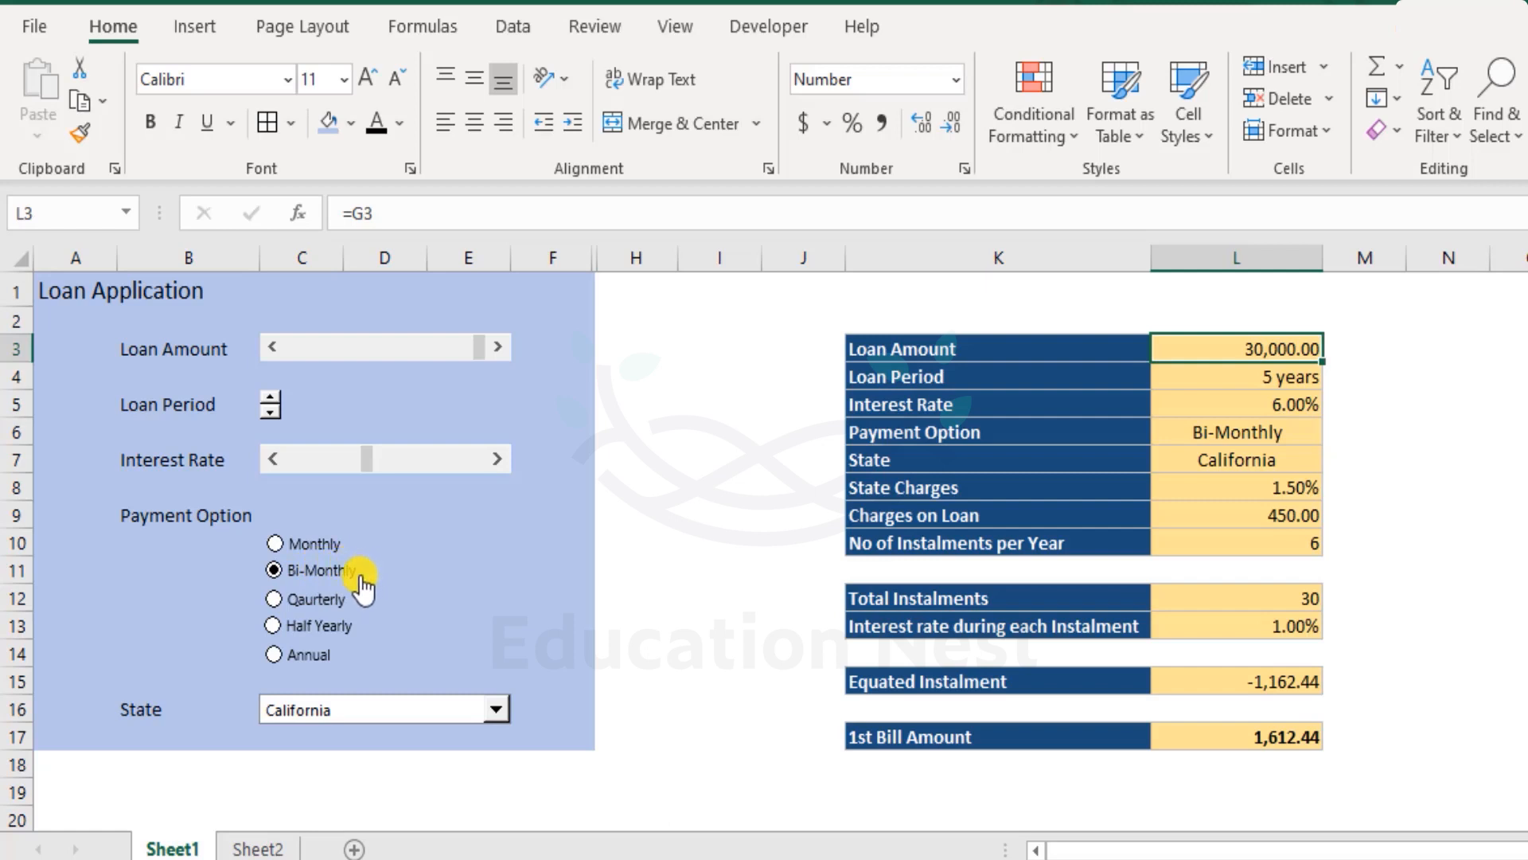
- Examine the payment option and instalments-per-year formulas, and select the Quarterly payment option
left_click(1227, 434)
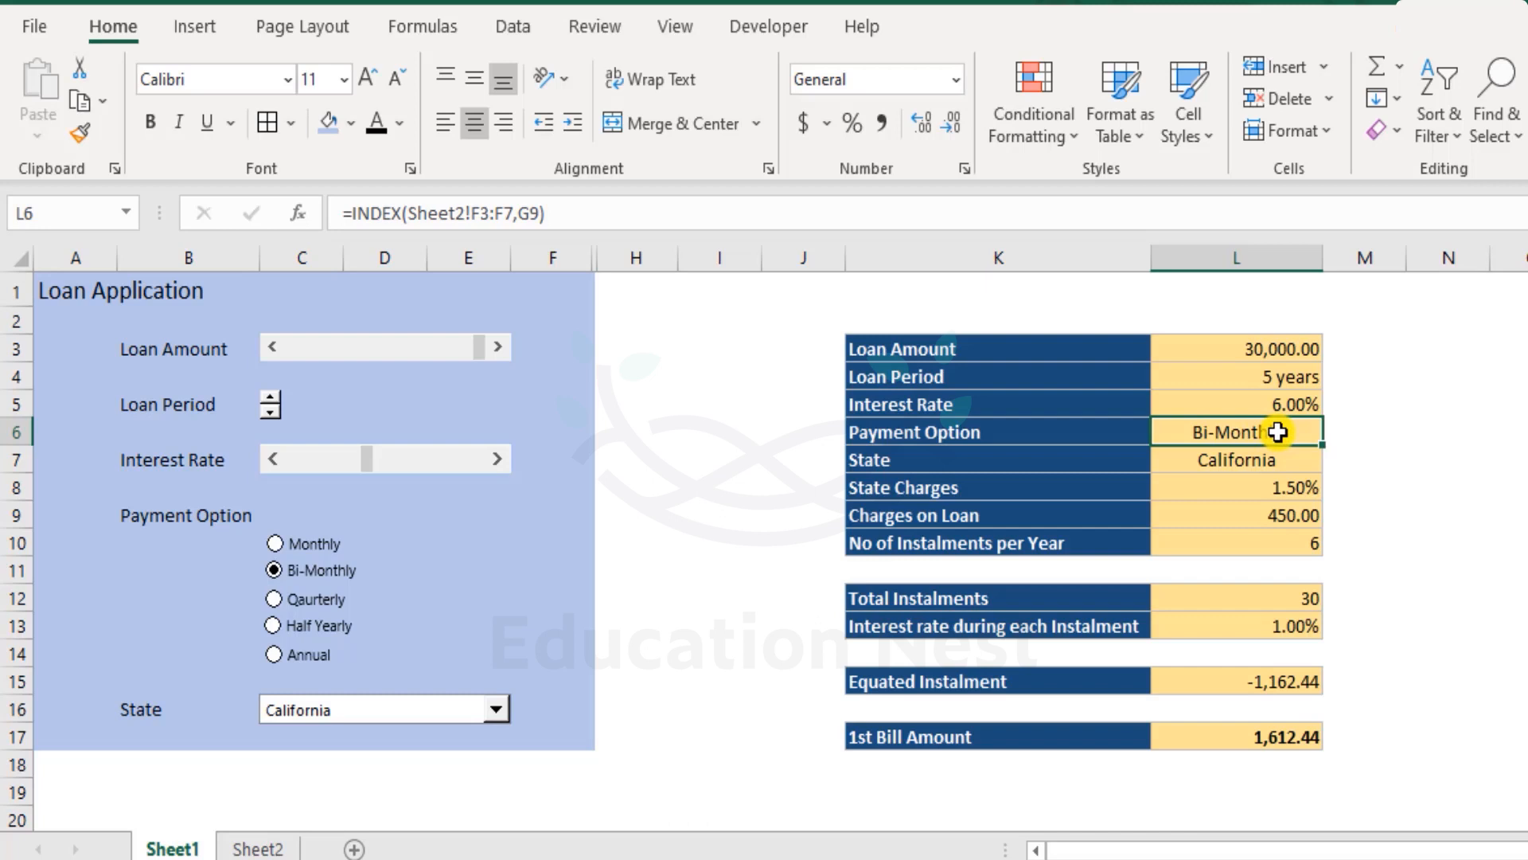
left_click(1271, 544)
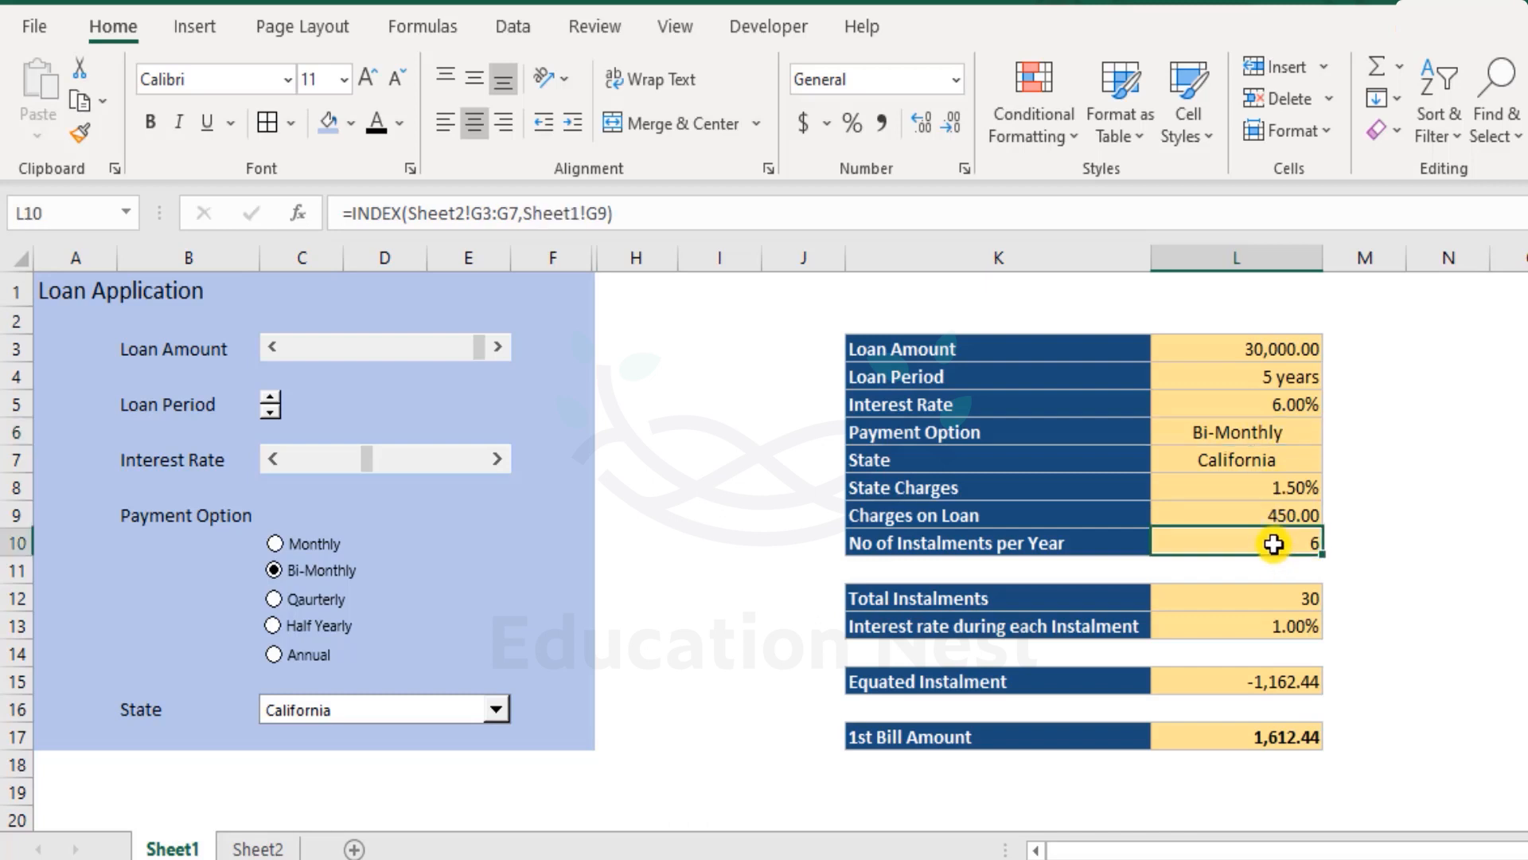
left_click_drag(1067, 547, 1243, 546)
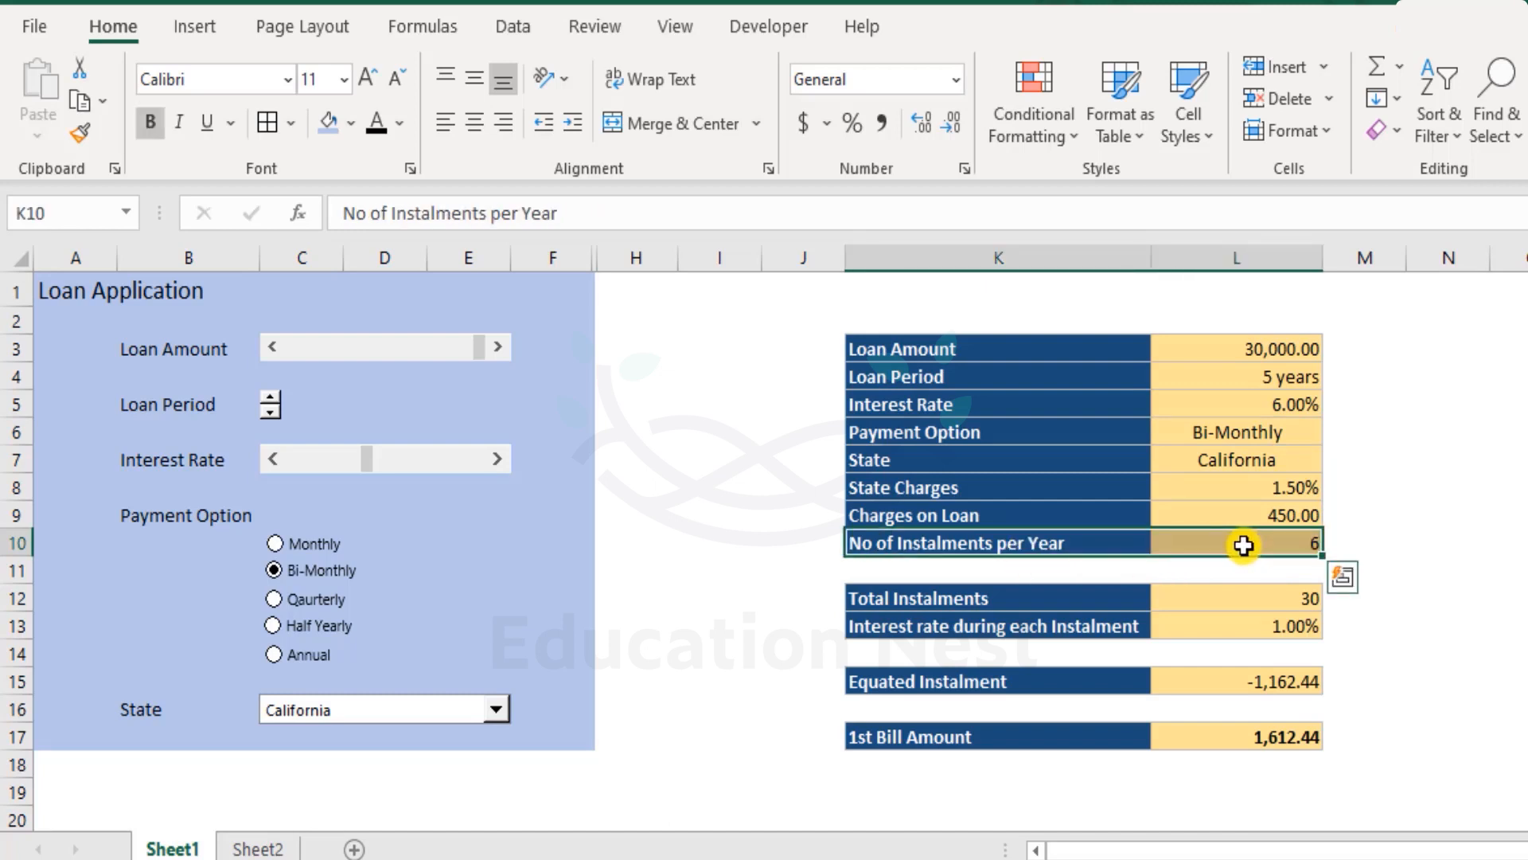
left_click(1244, 545)
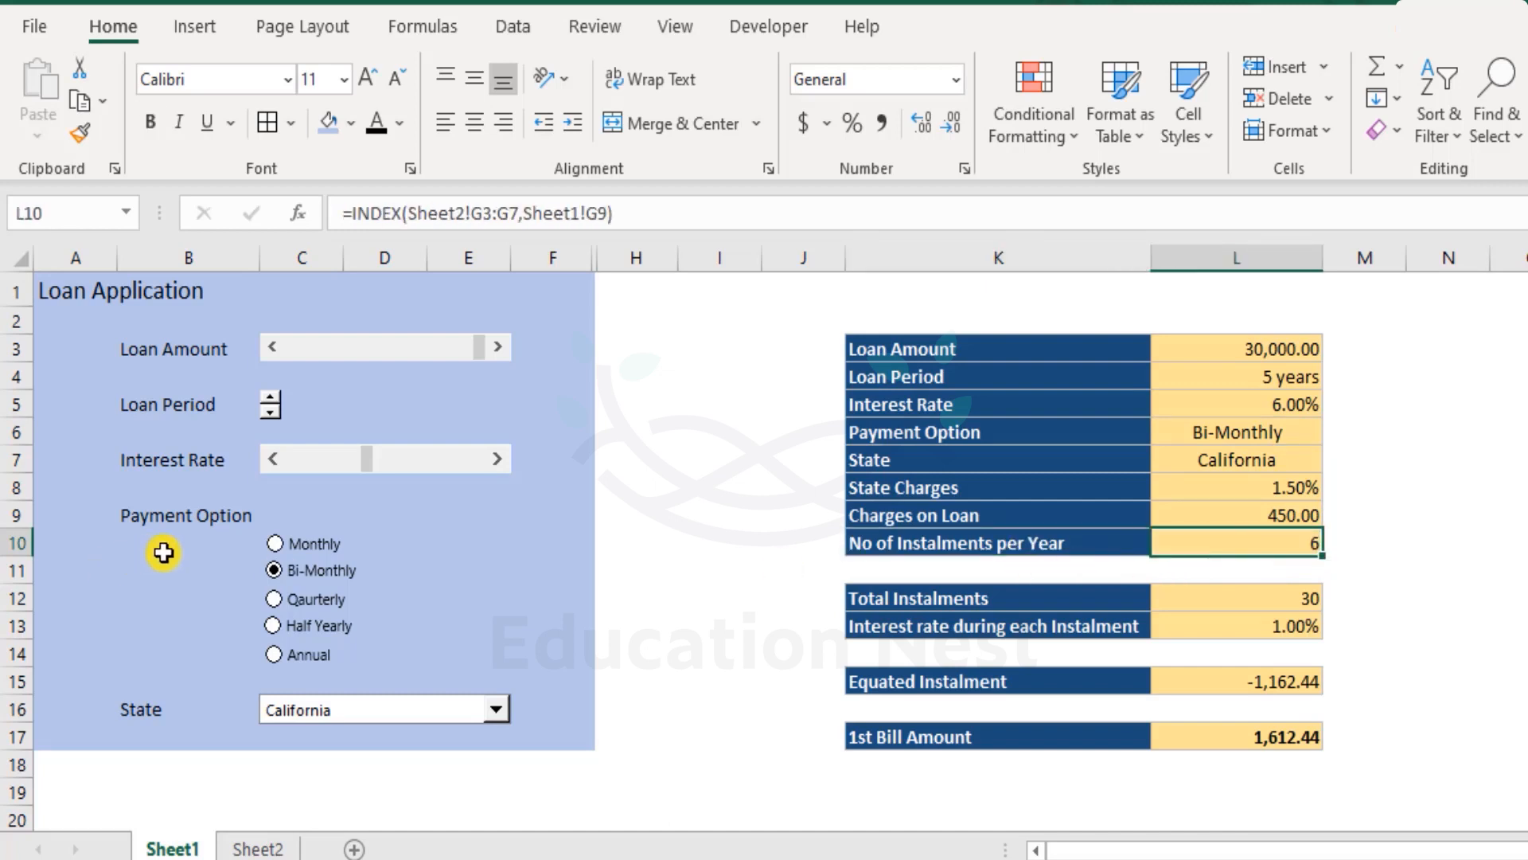
left_click(274, 600)
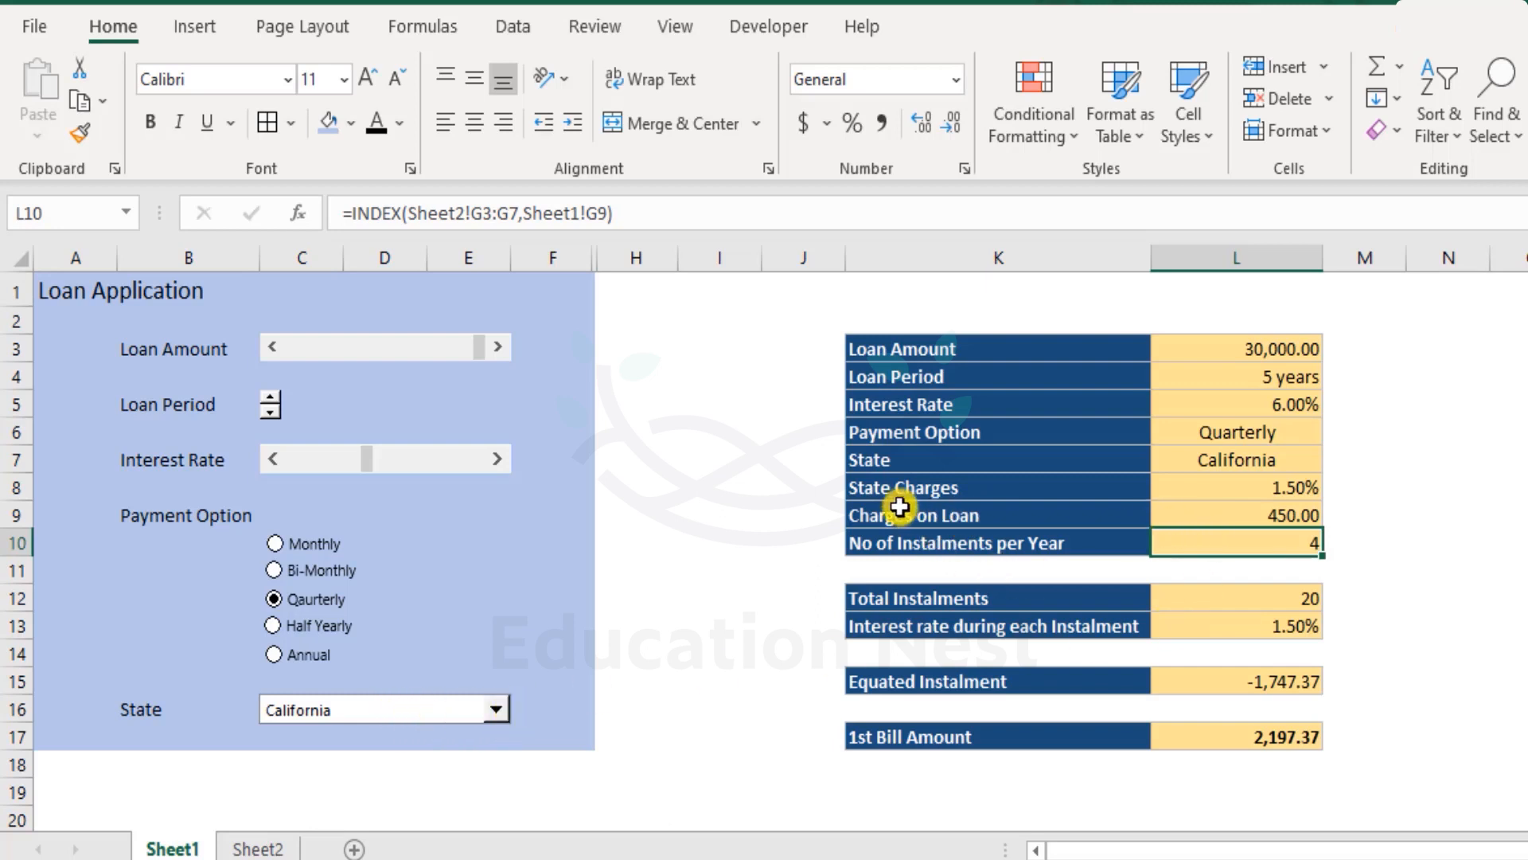
- Choose Florida as the state from the State drop-down list
left_click(1258, 483)
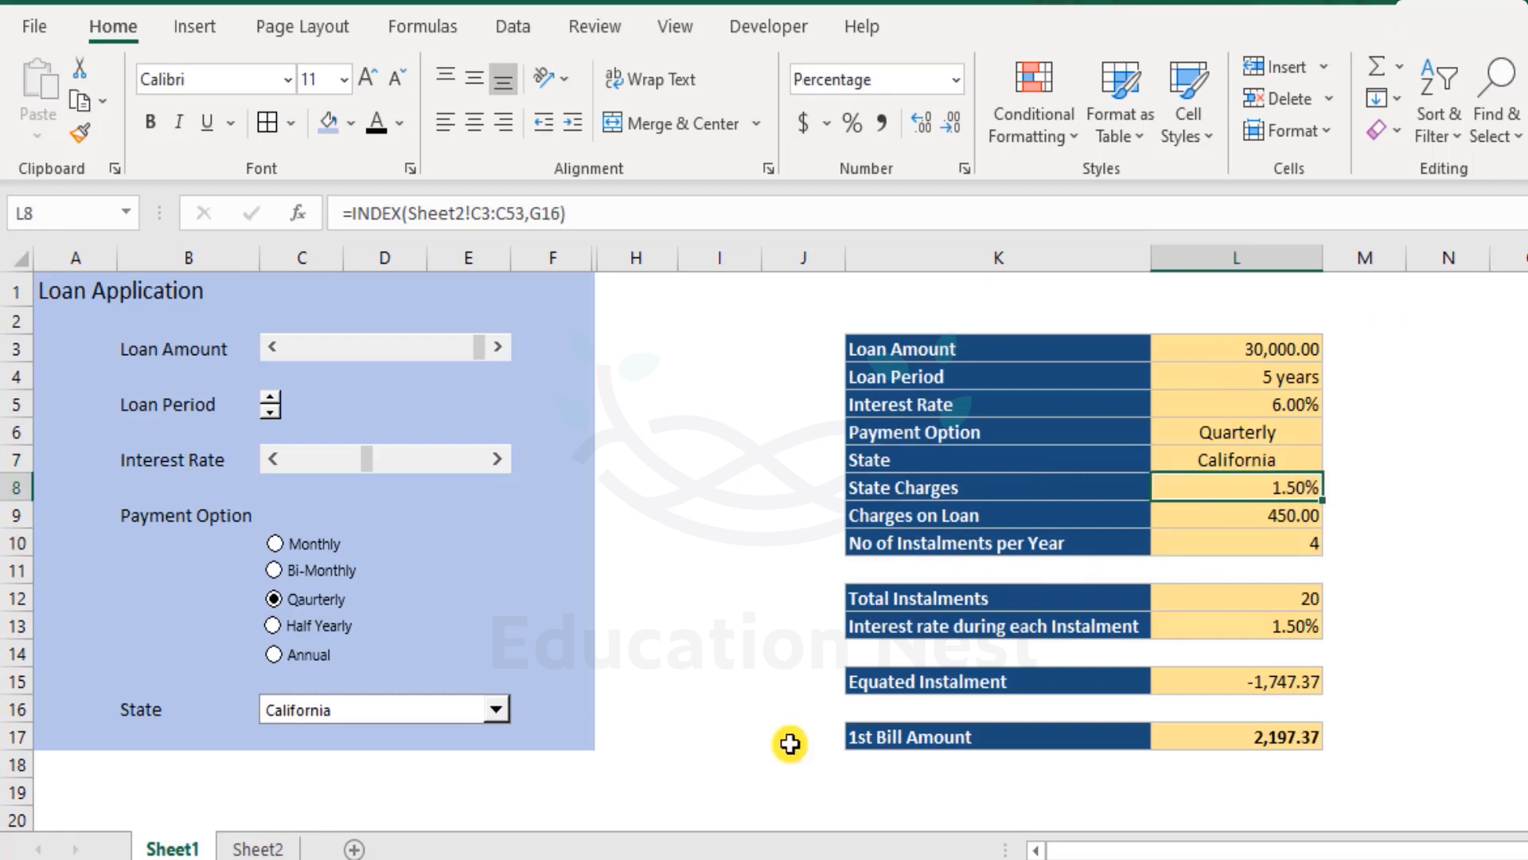
left_click(495, 710)
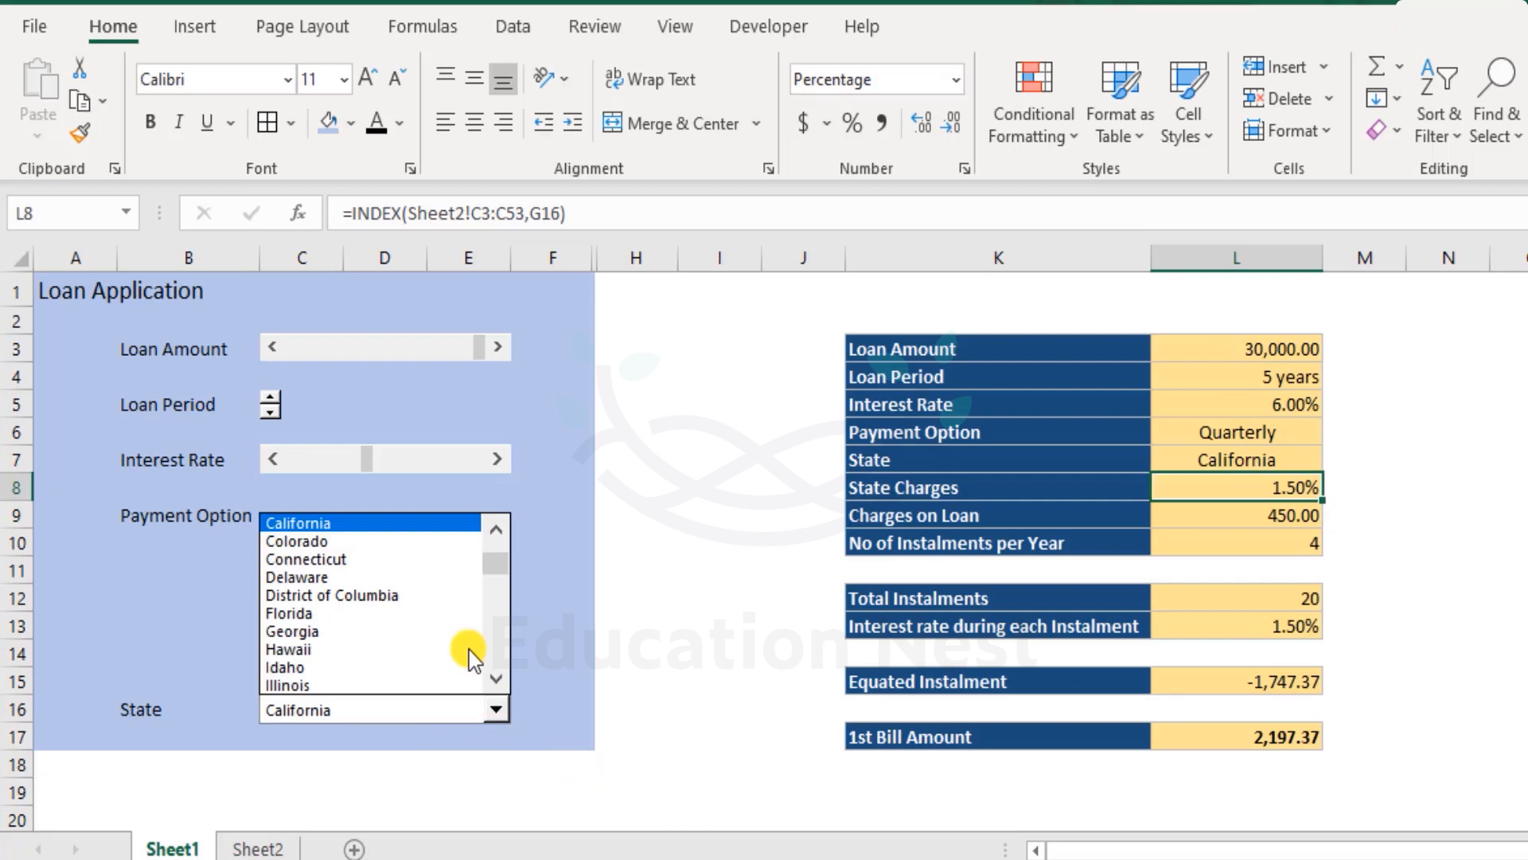
left_click(370, 611)
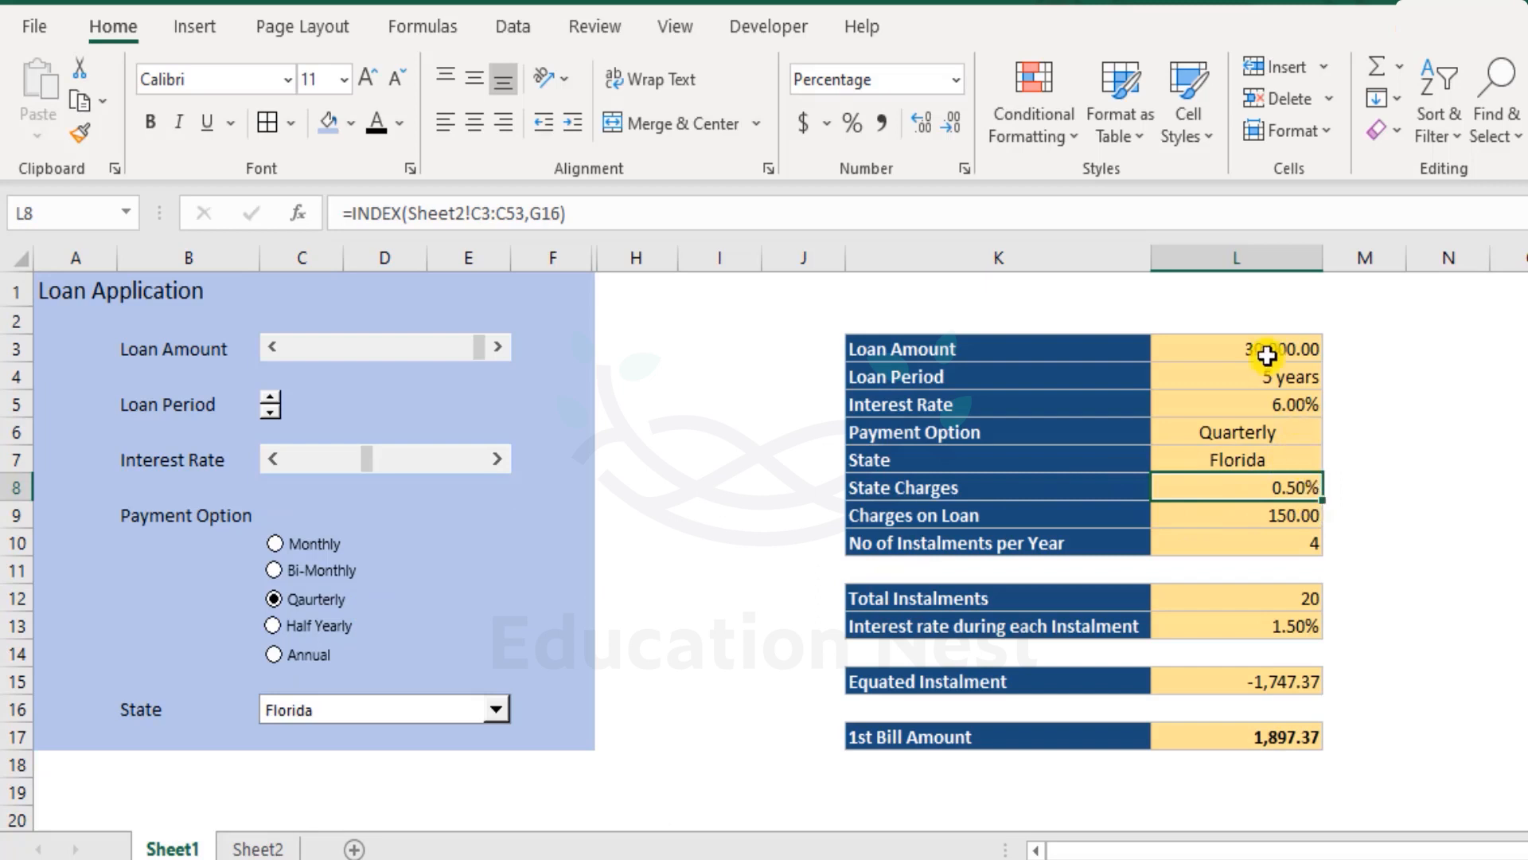
- Choose New York as the state from the State drop-down list
left_click_drag(1102, 510, 1270, 510)
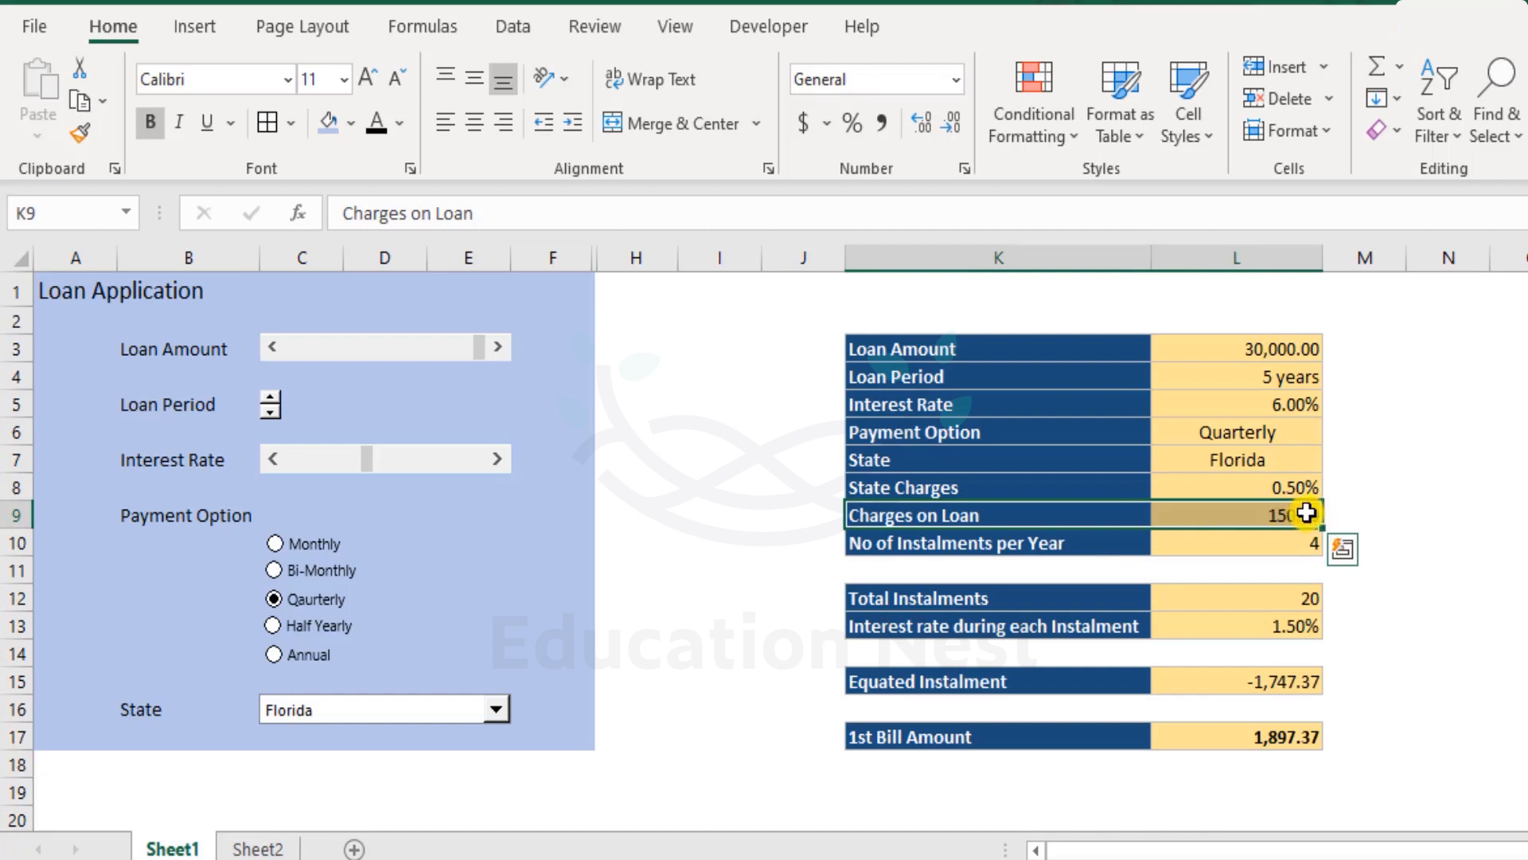
left_click(497, 710)
left_click(492, 654)
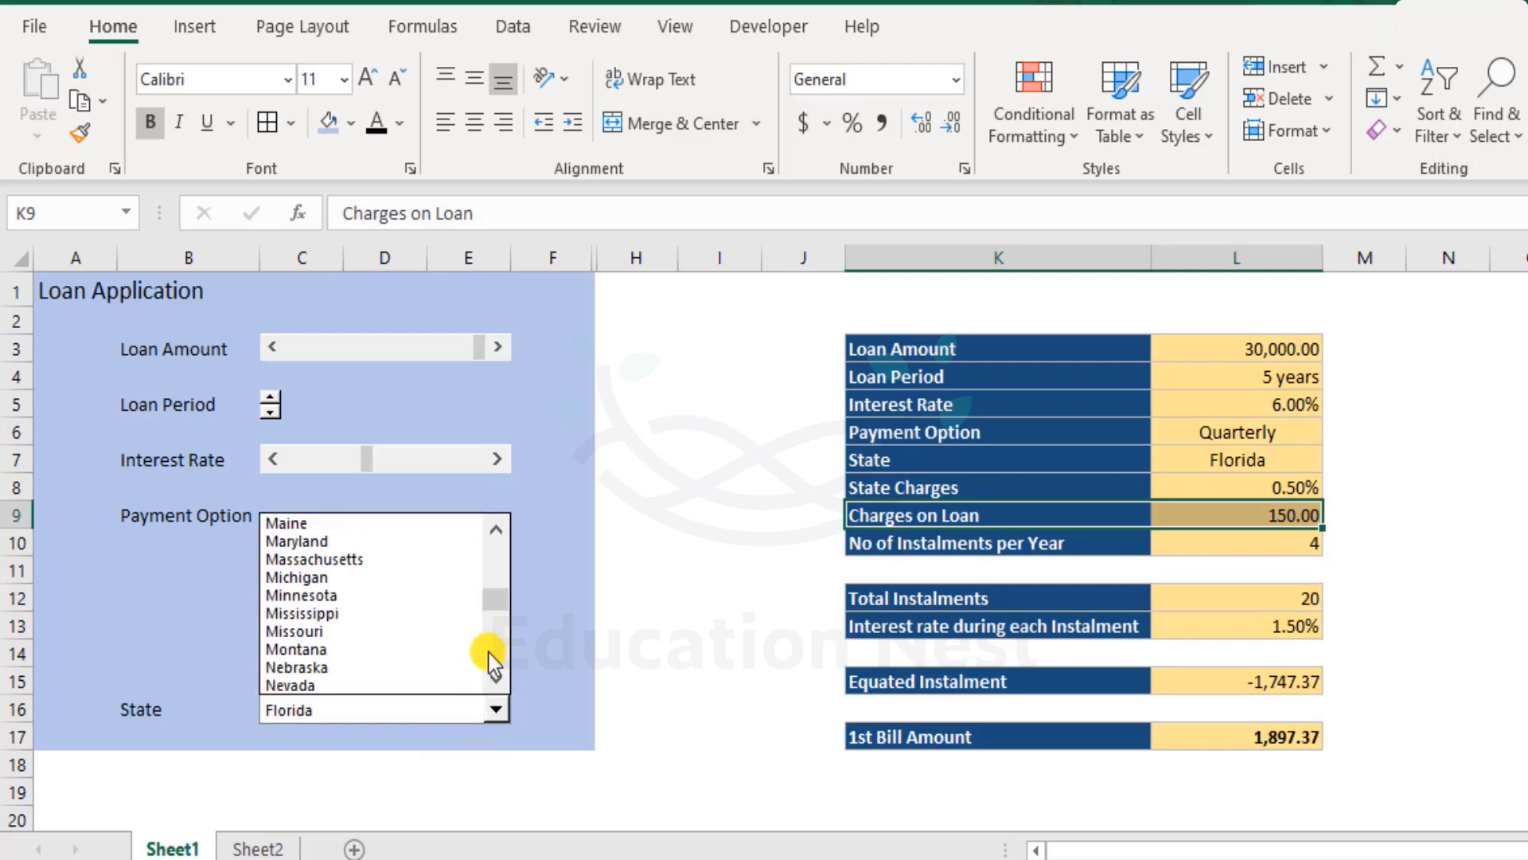
left_click(492, 656)
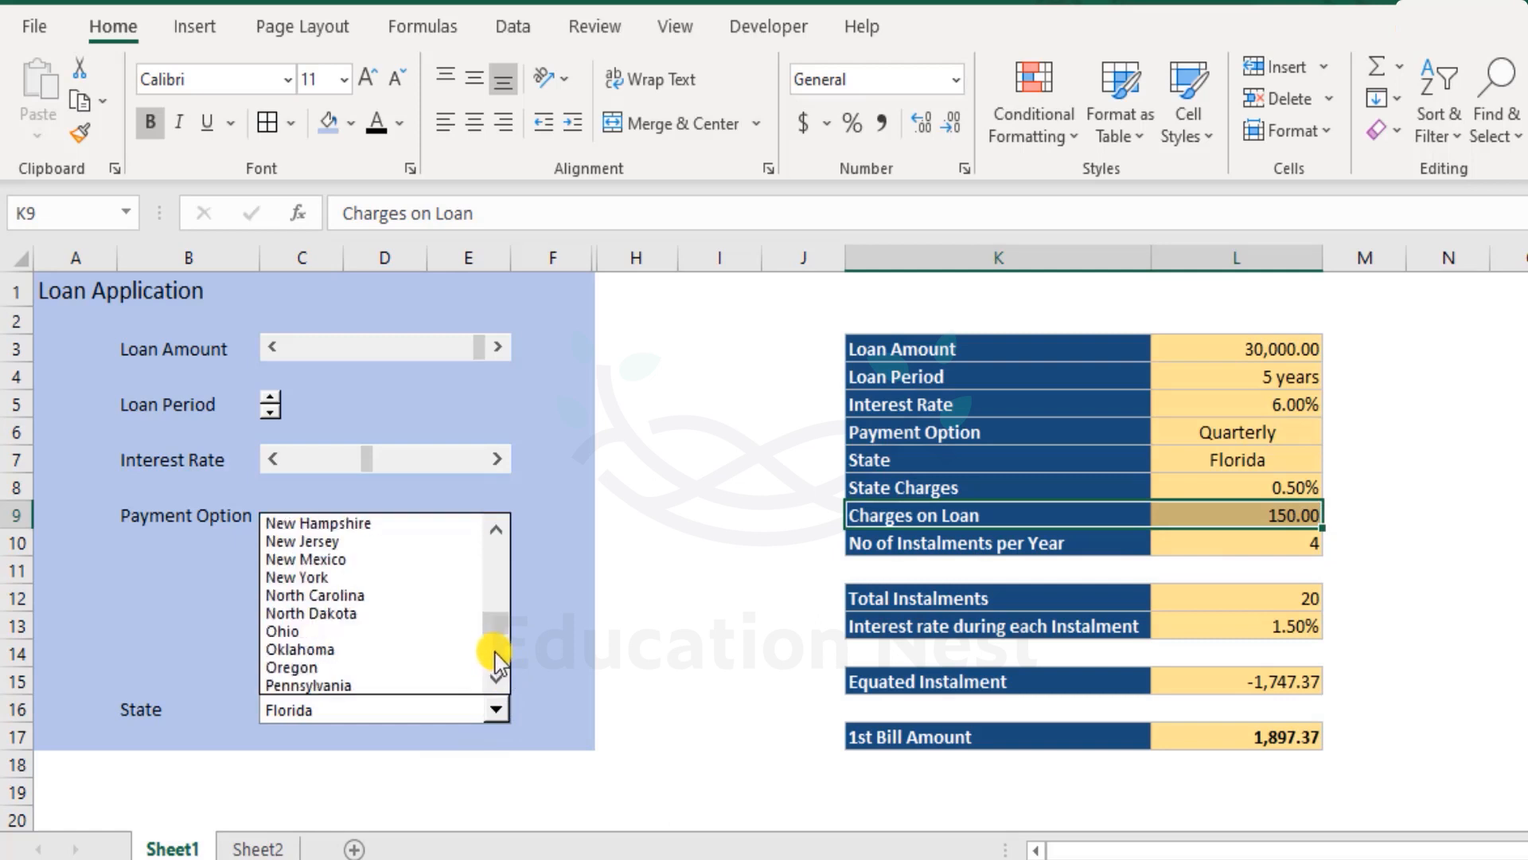
left_click(312, 576)
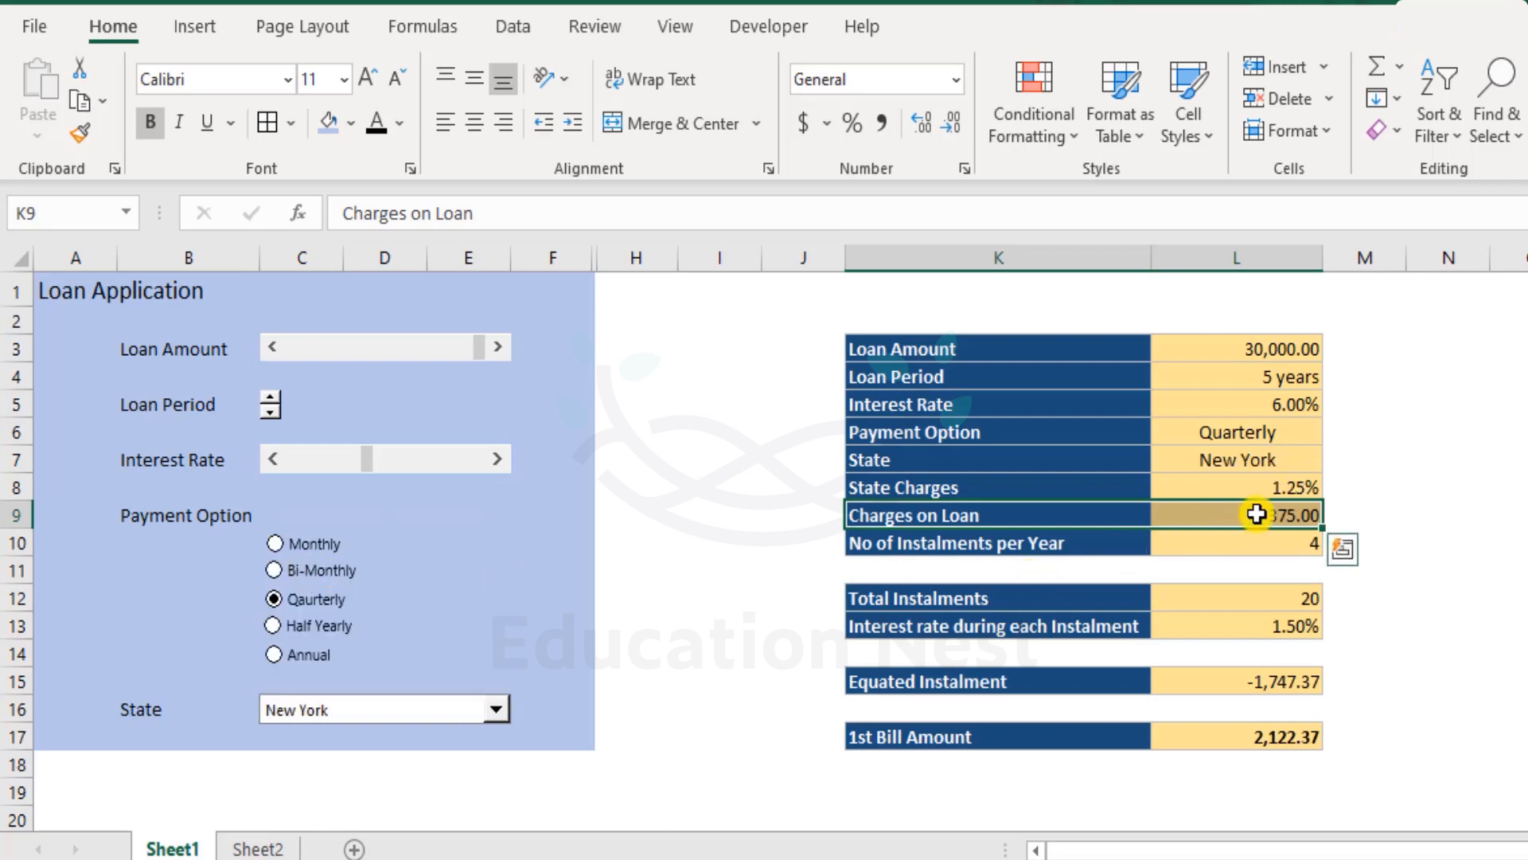
- Examine the formulas of the results table cells for charges, instalments and bill amount
left_click(1310, 487)
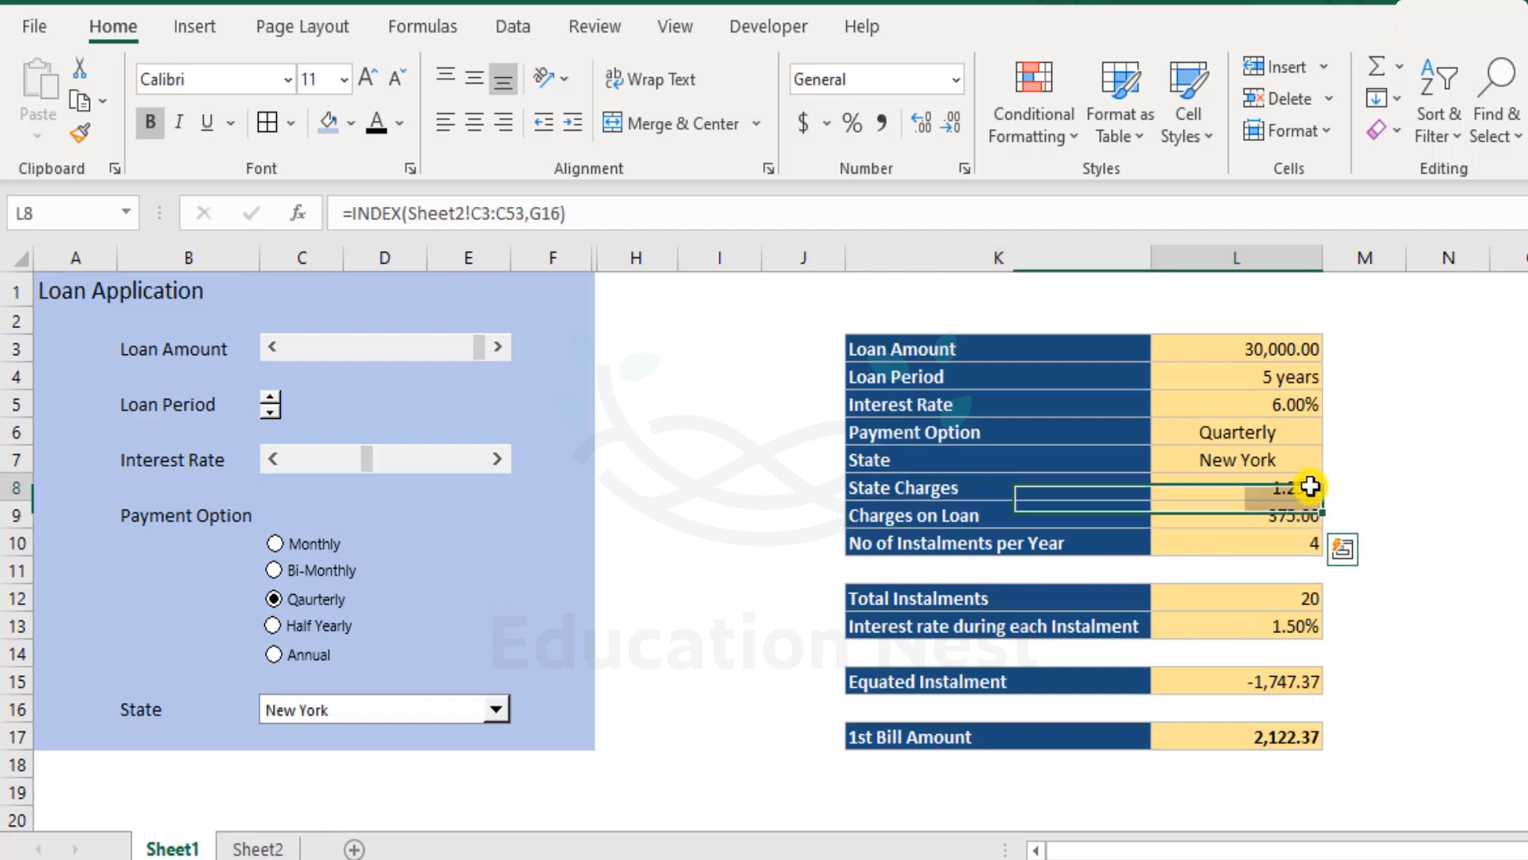
left_click(1290, 348)
left_click(1280, 519)
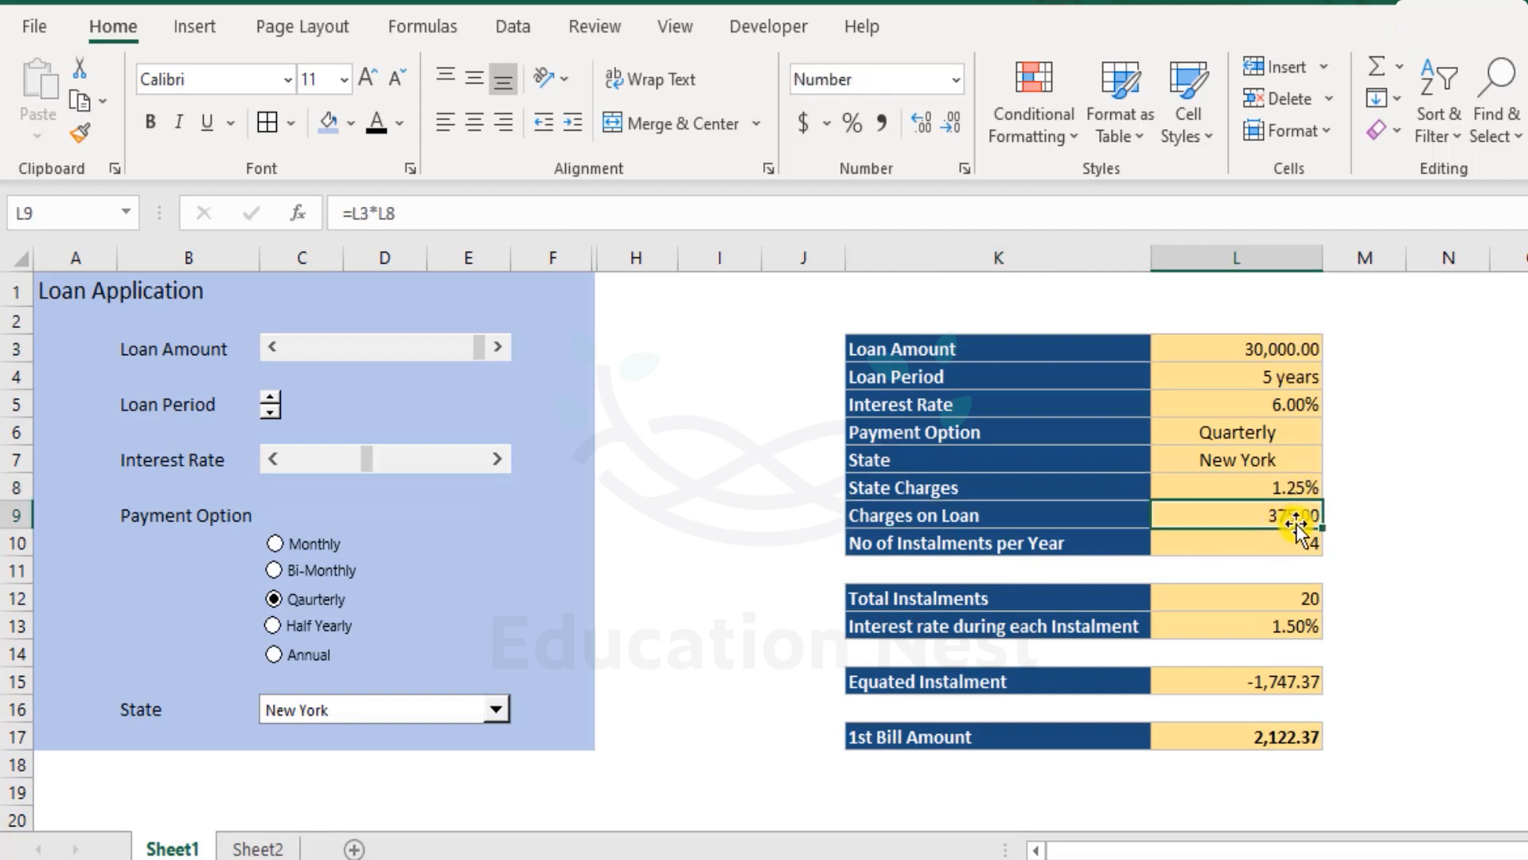
left_click_drag(962, 514, 1266, 506)
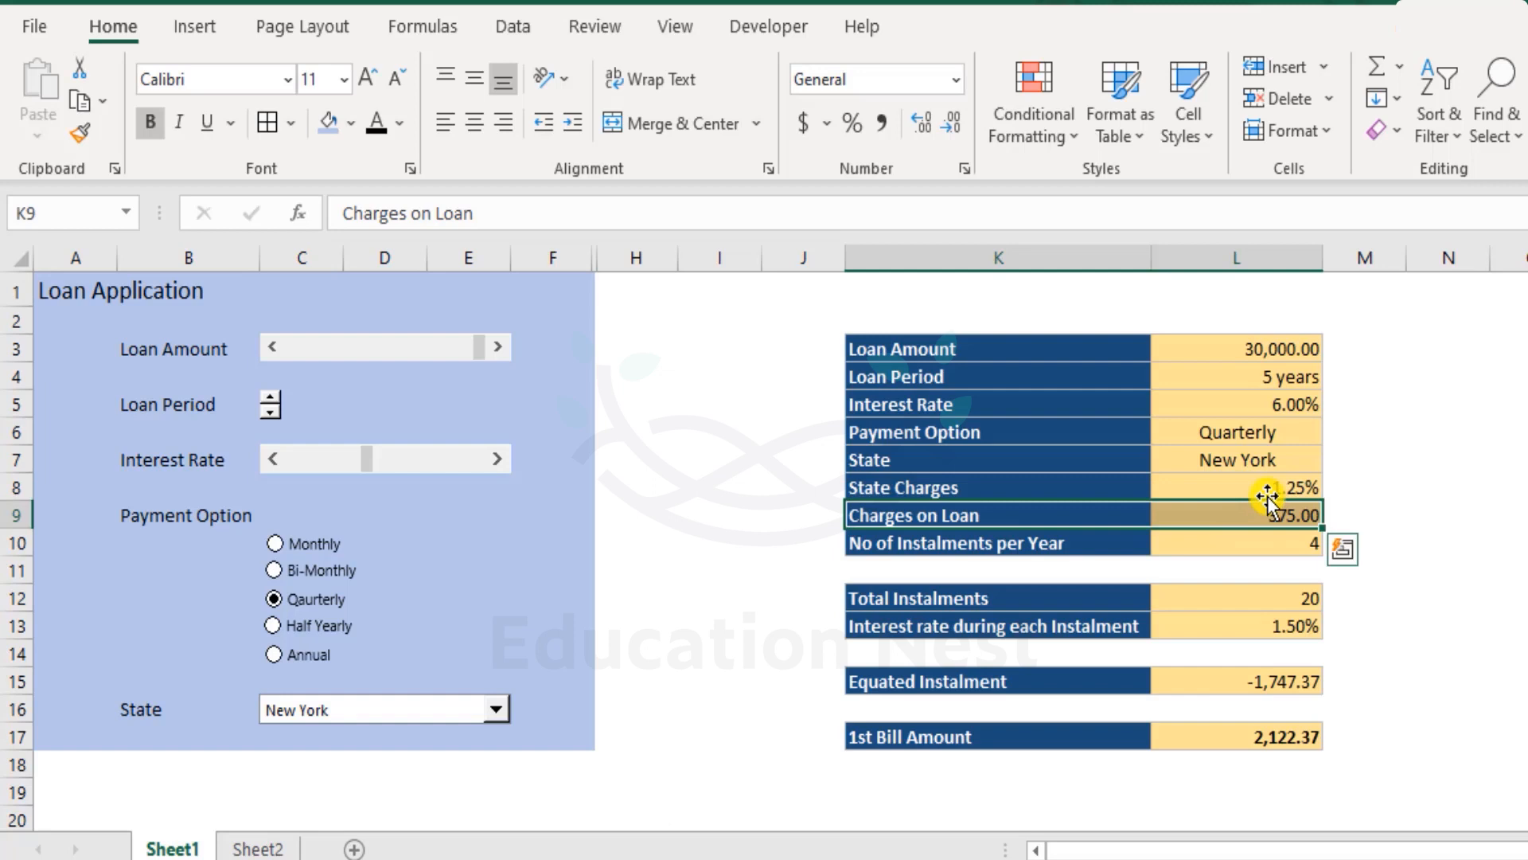
left_click_drag(1067, 680, 1241, 671)
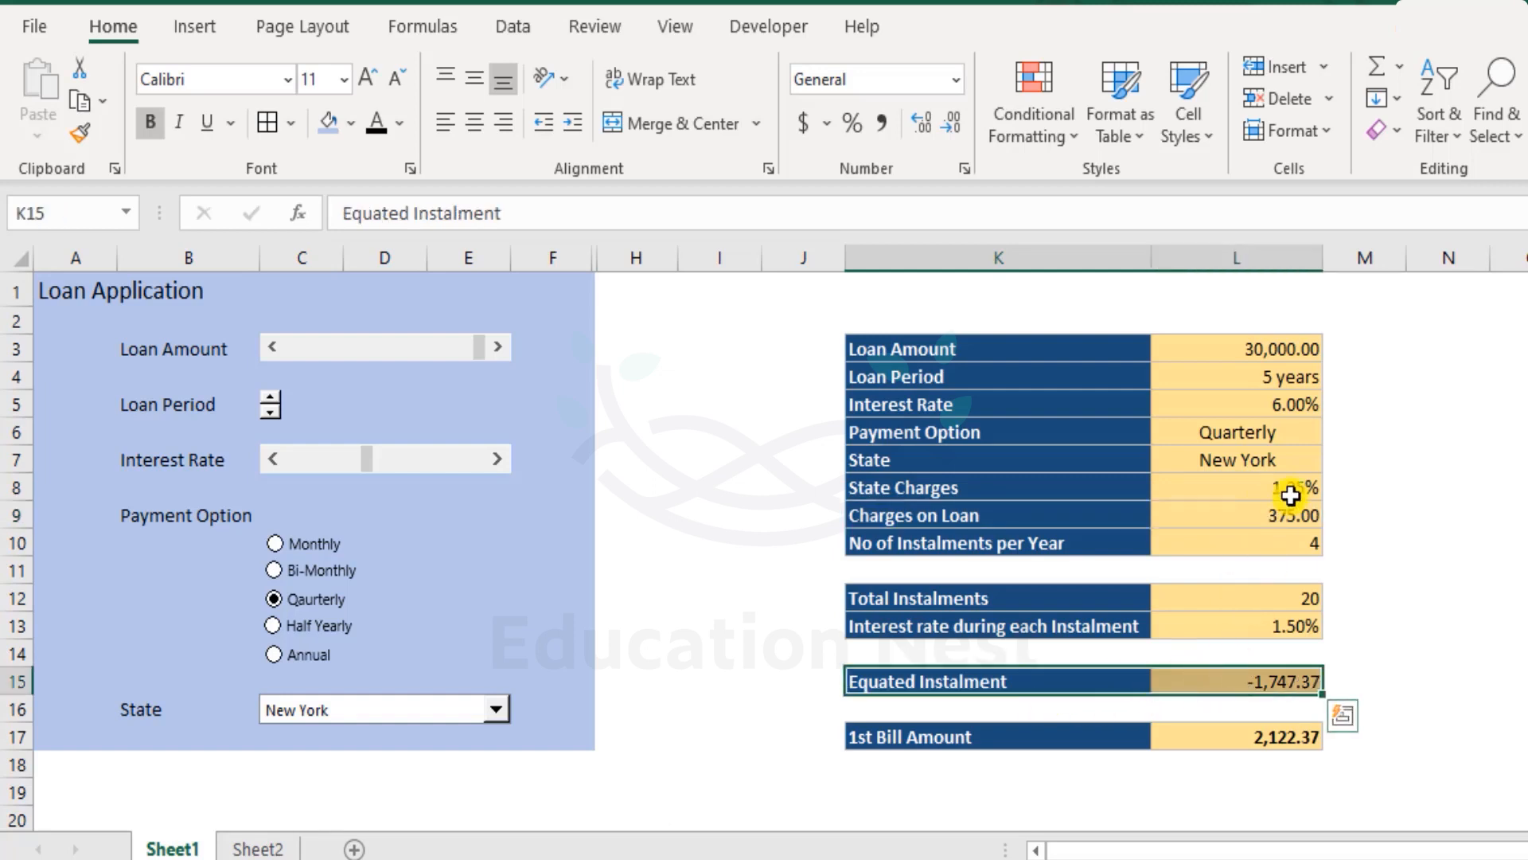
left_click(1270, 515)
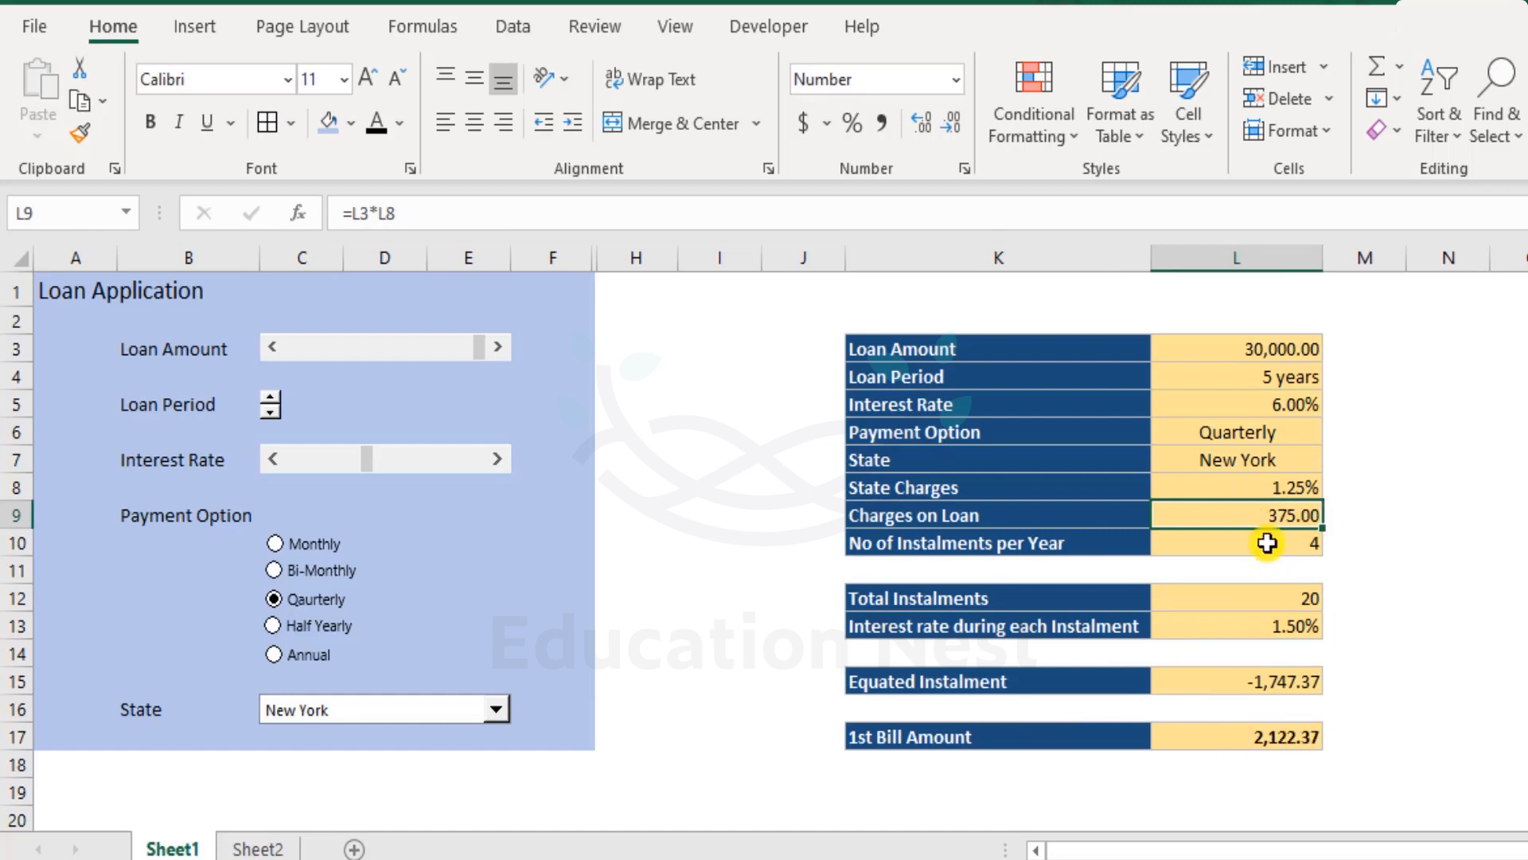
left_click_drag(1098, 490, 1217, 489)
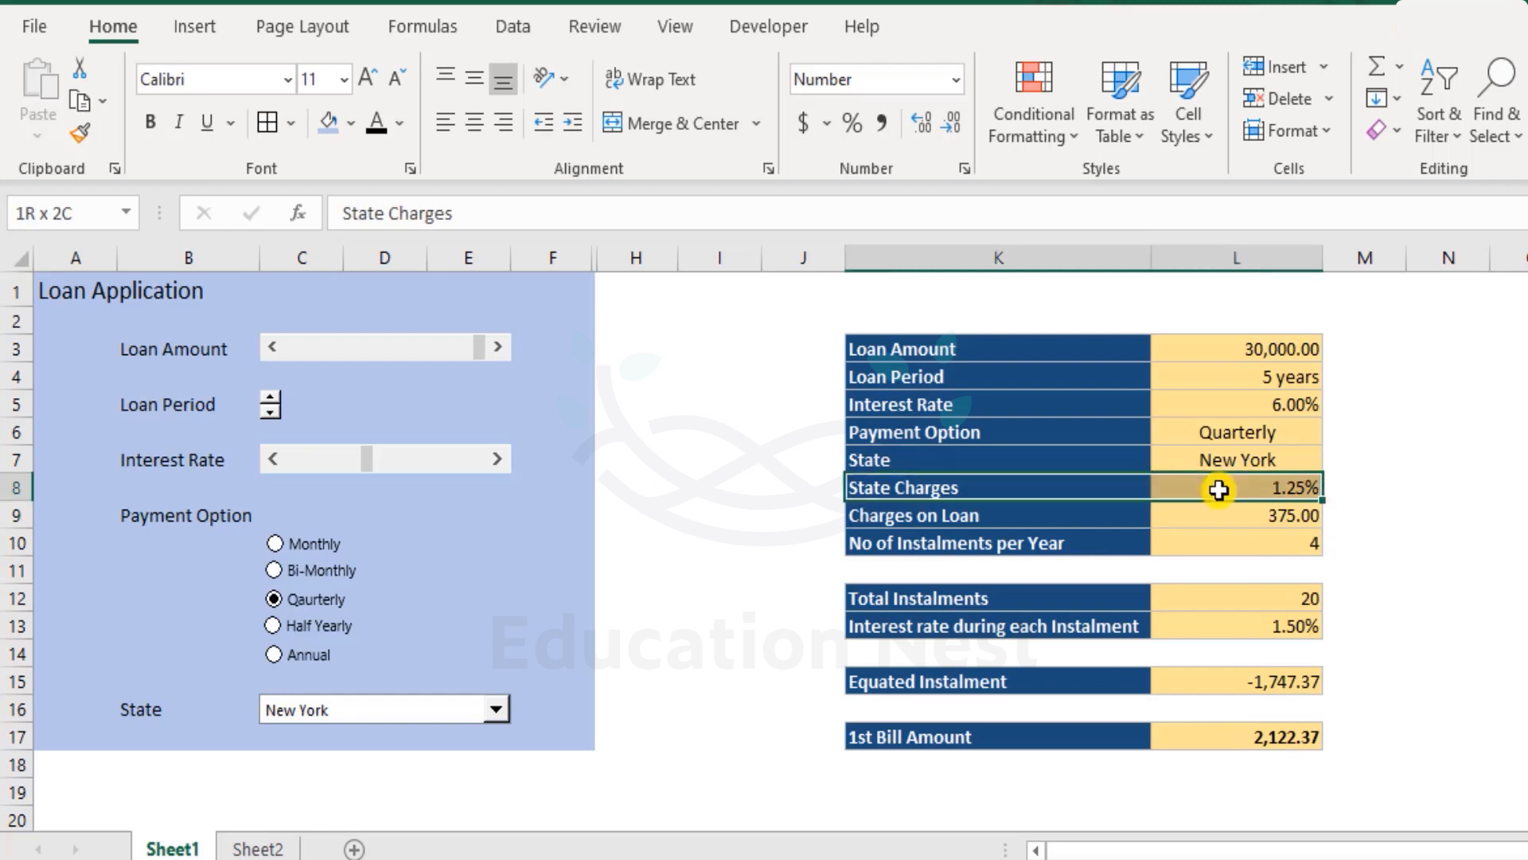
left_click(1021, 736)
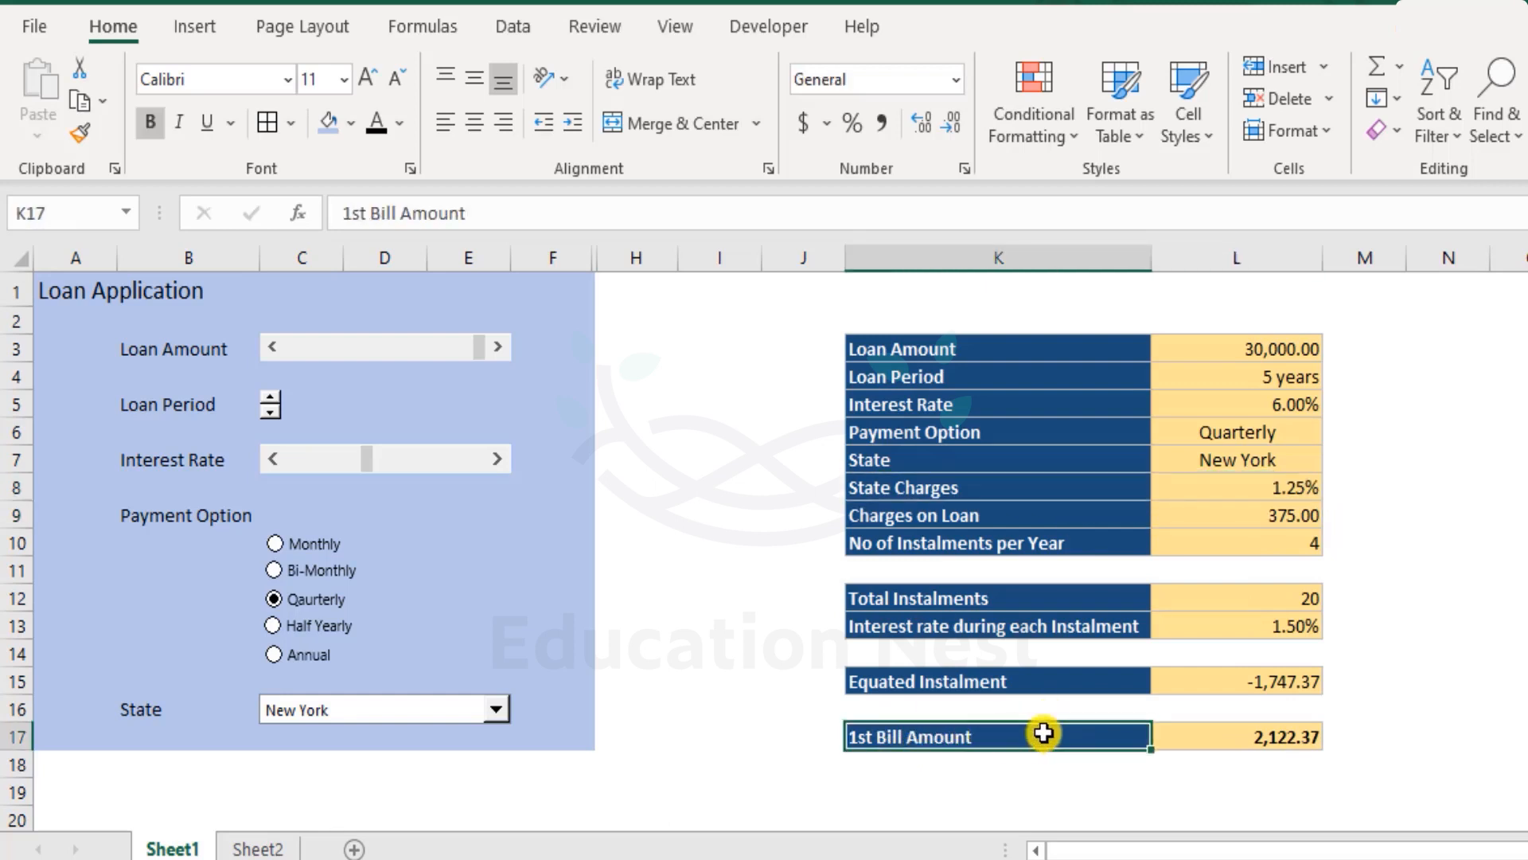
left_click_drag(1022, 736, 1240, 722)
left_click_drag(1239, 723, 1240, 725)
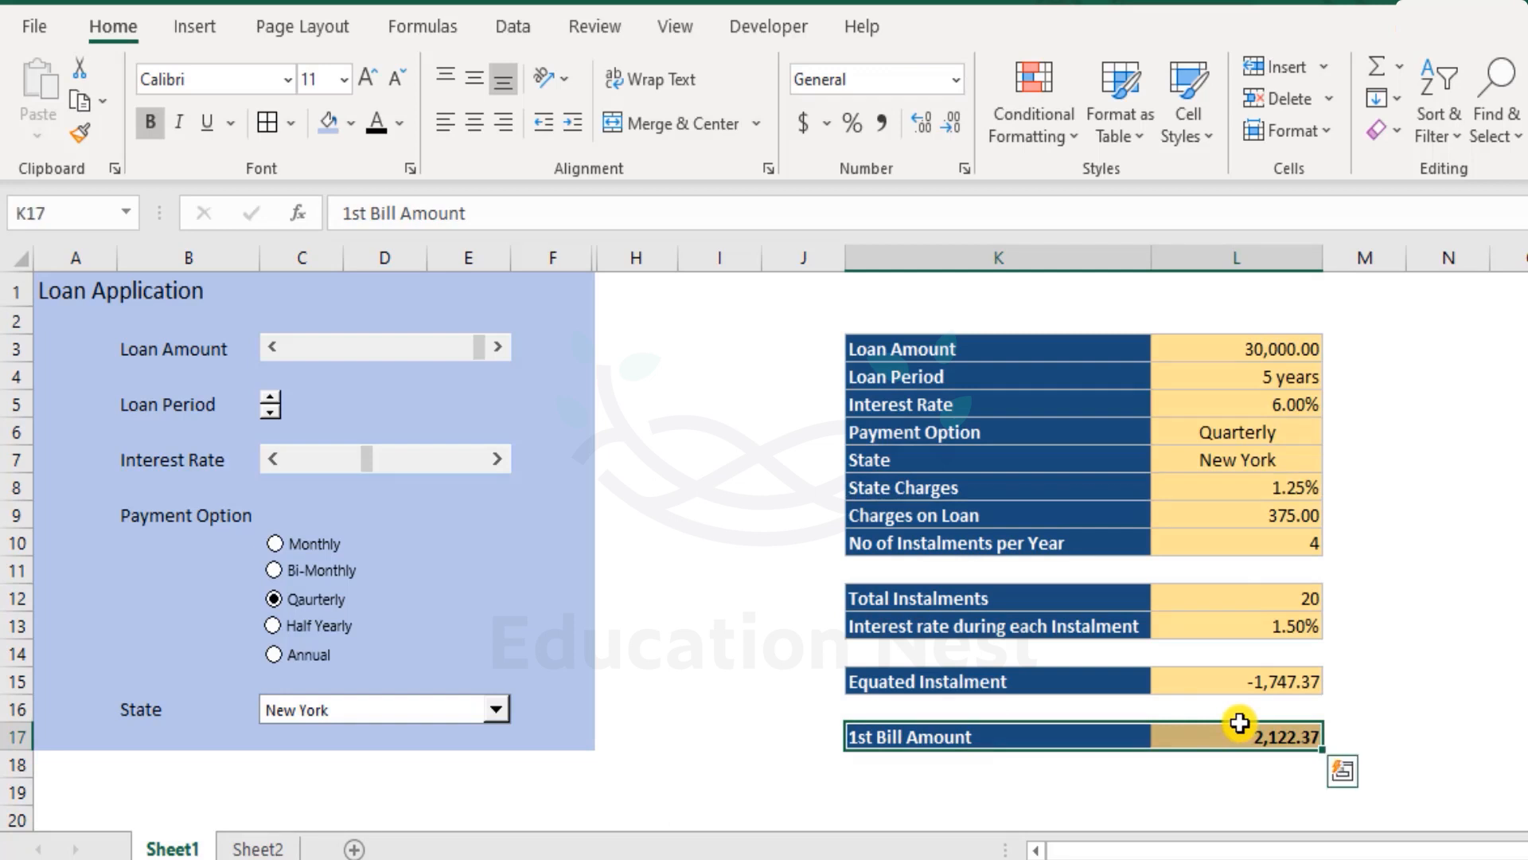
left_click(1109, 682)
left_click_drag(1109, 682, 1273, 678)
left_click(1291, 673)
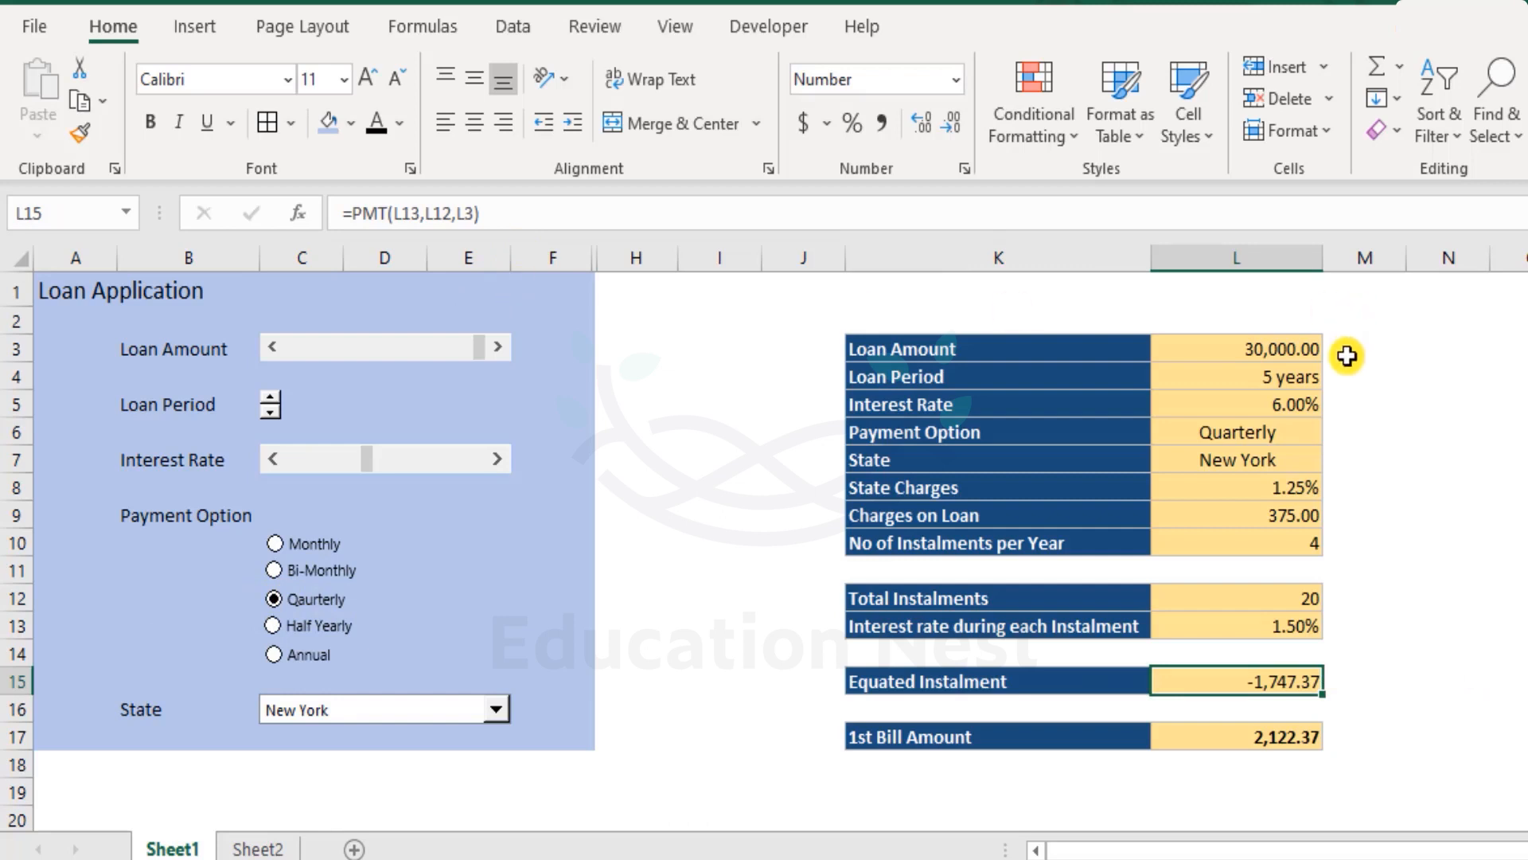
left_click(1268, 382)
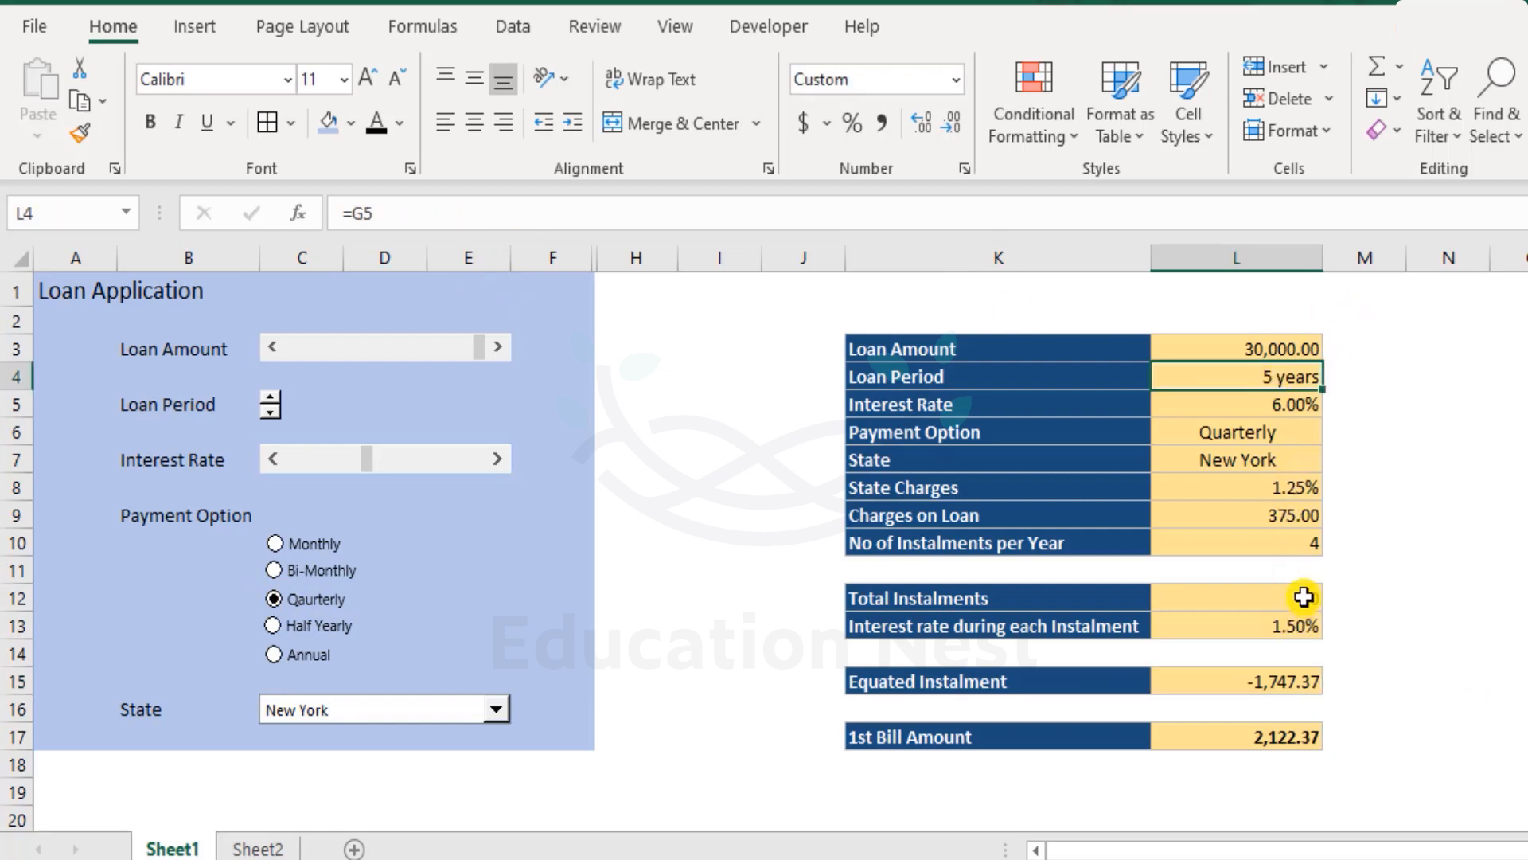
left_click(1304, 598)
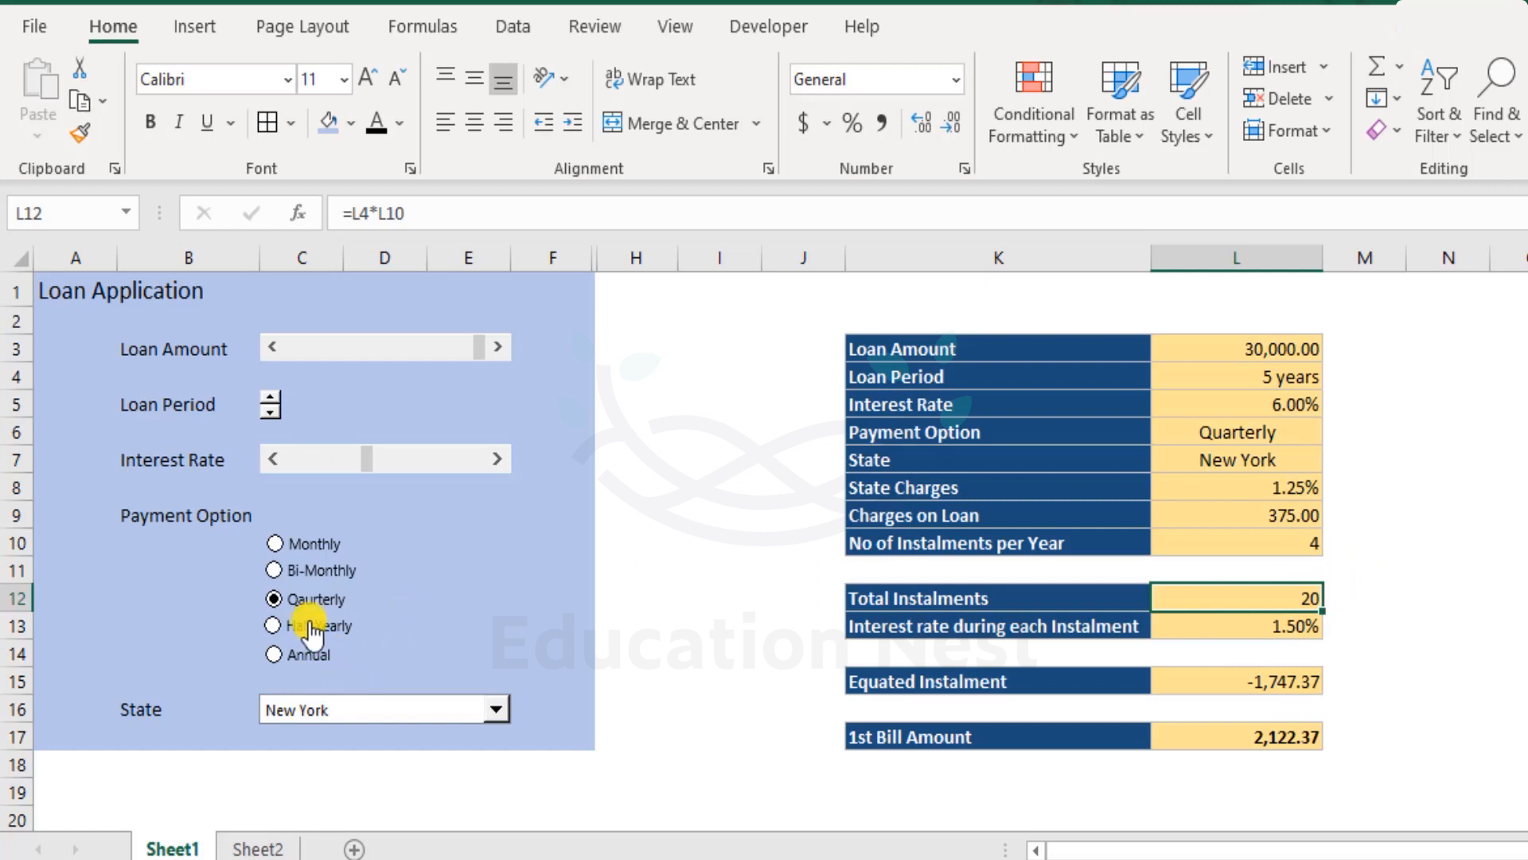
- Switch the payment option to Bi-Monthly and lower the loan amount to 28,000 with the scroll bar
left_click(273, 570)
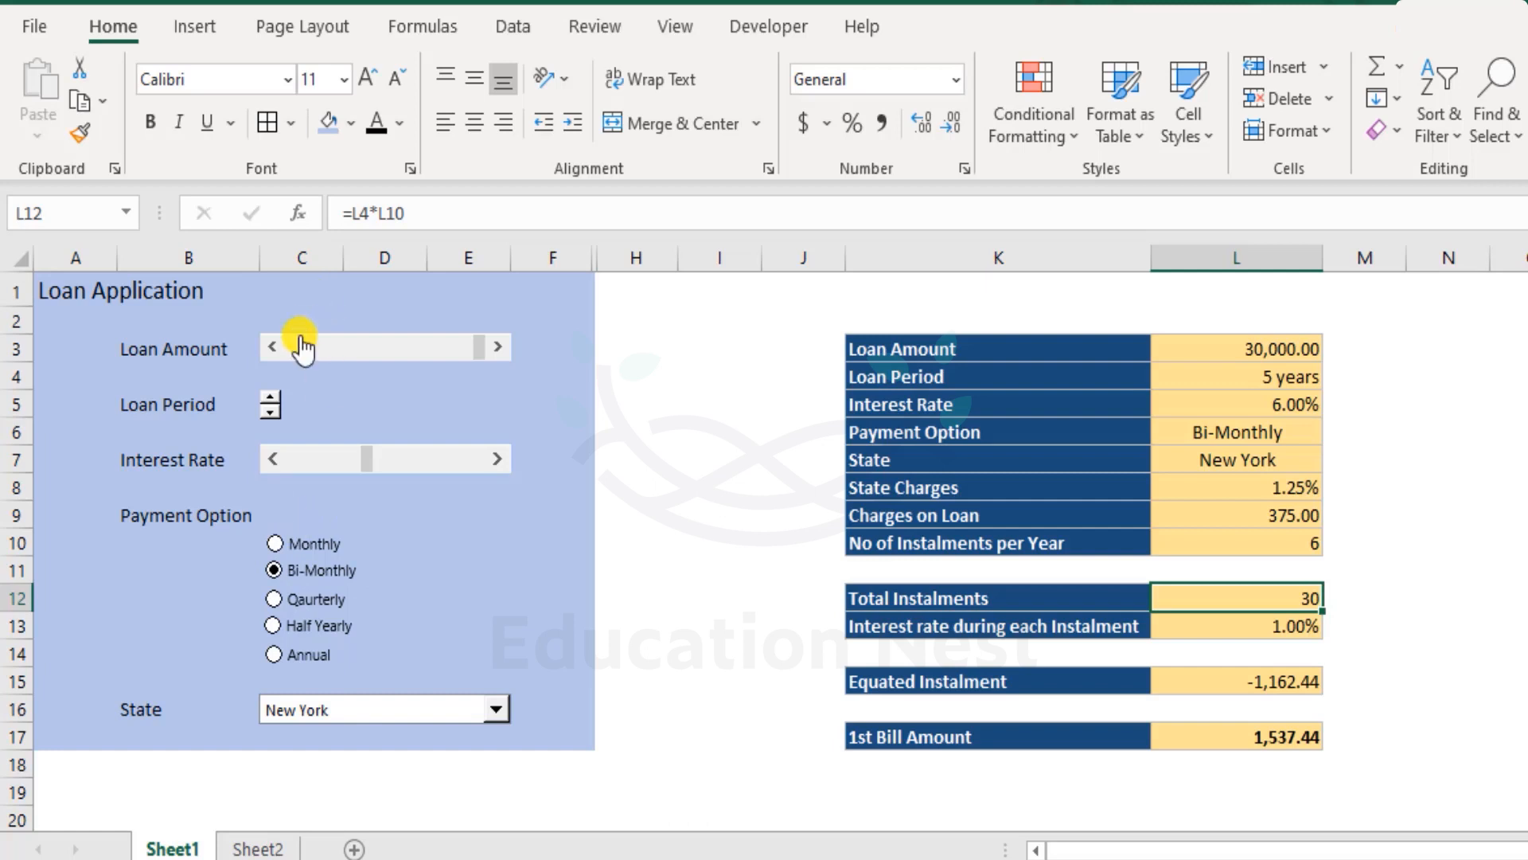
left_click(270, 349)
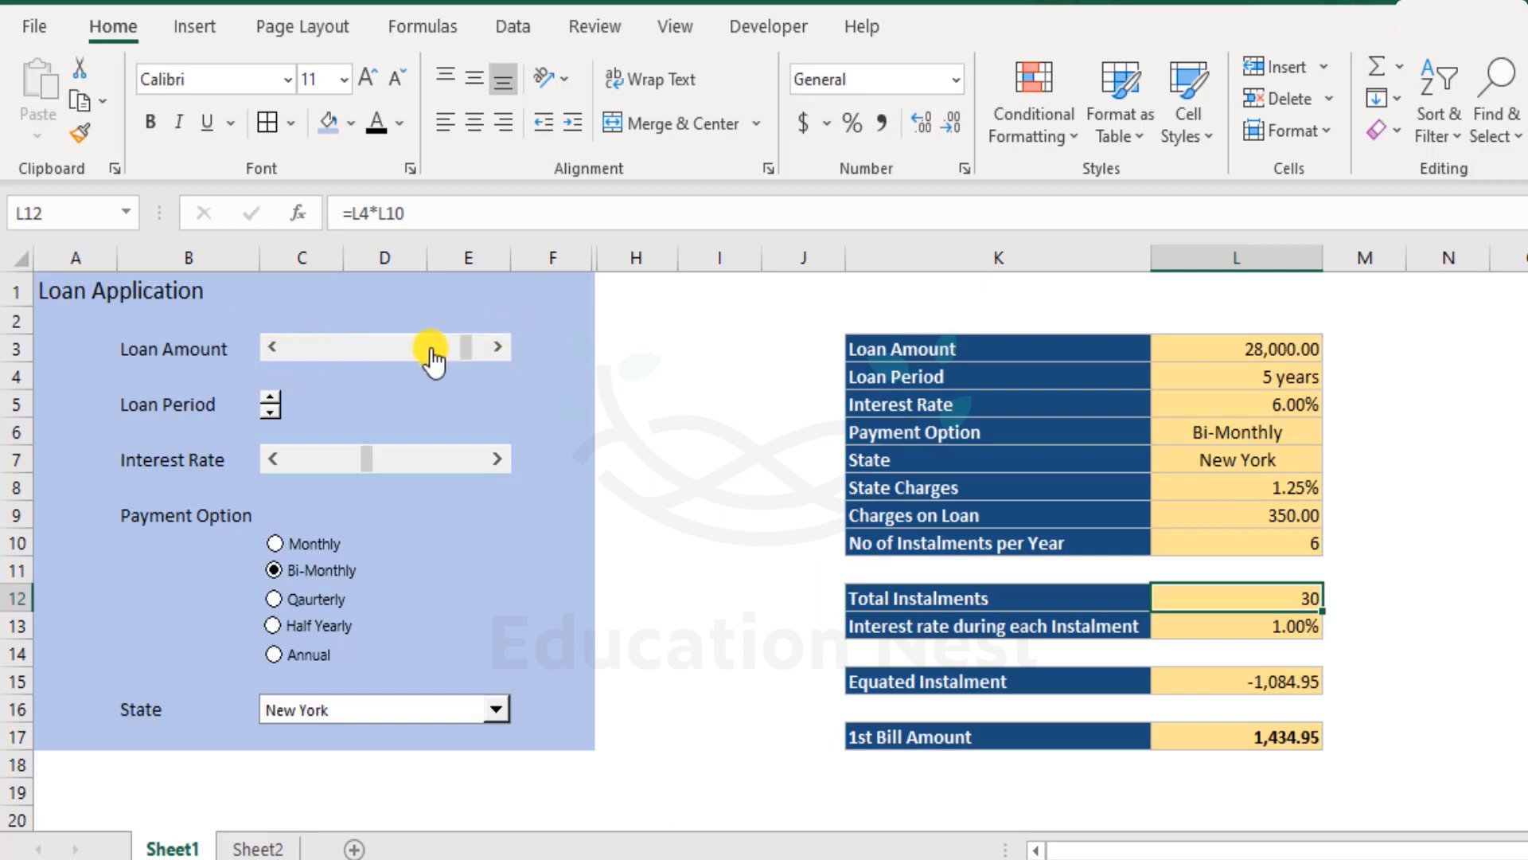
- Open Excel Options and review the Customize Ribbon settings where the Developer tab is enabled
left_click(769, 26)
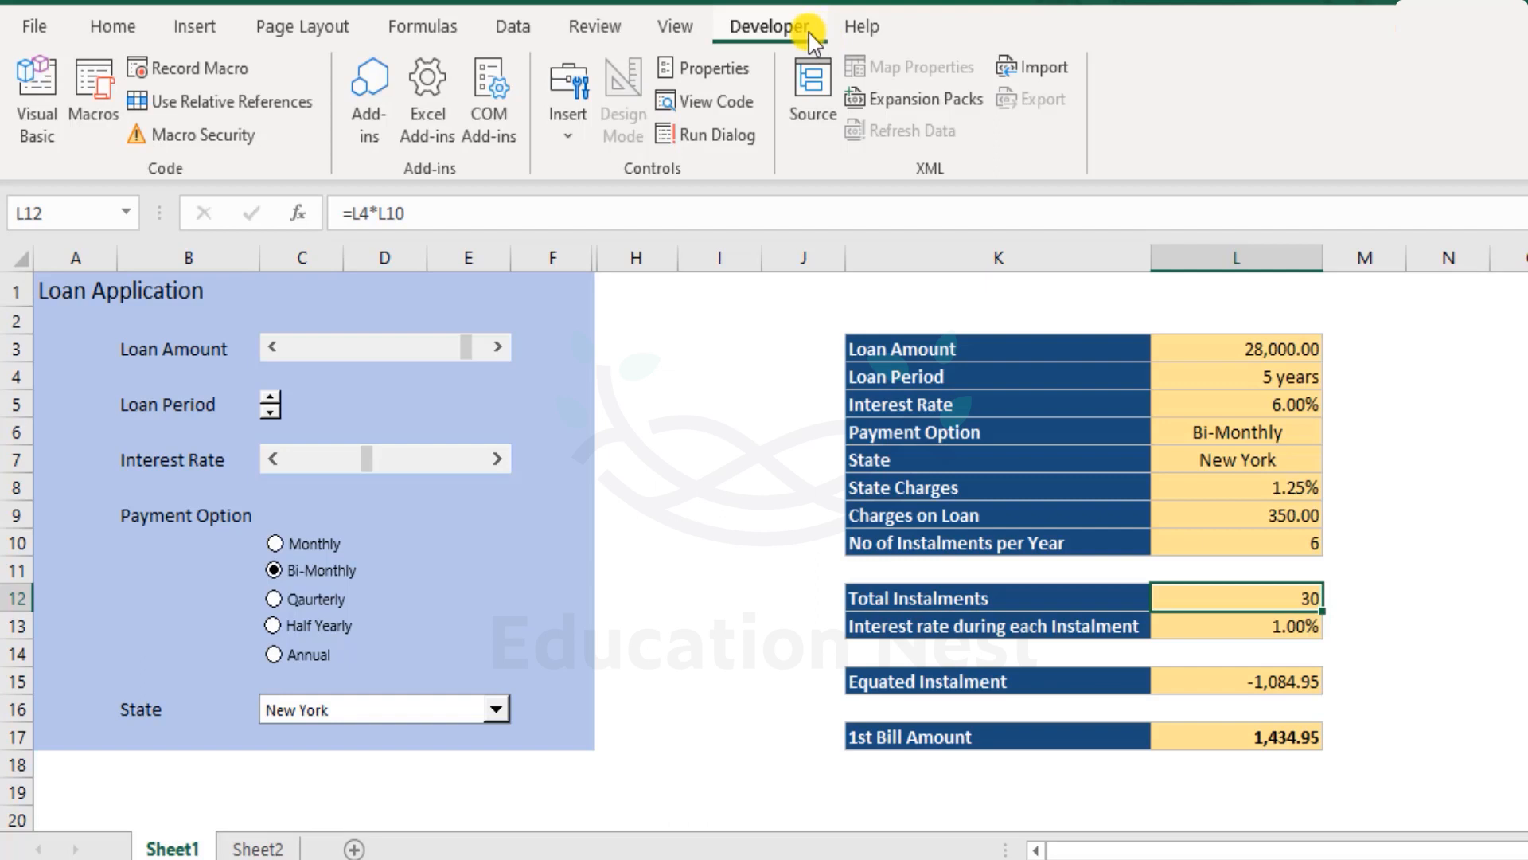
left_click(36, 30)
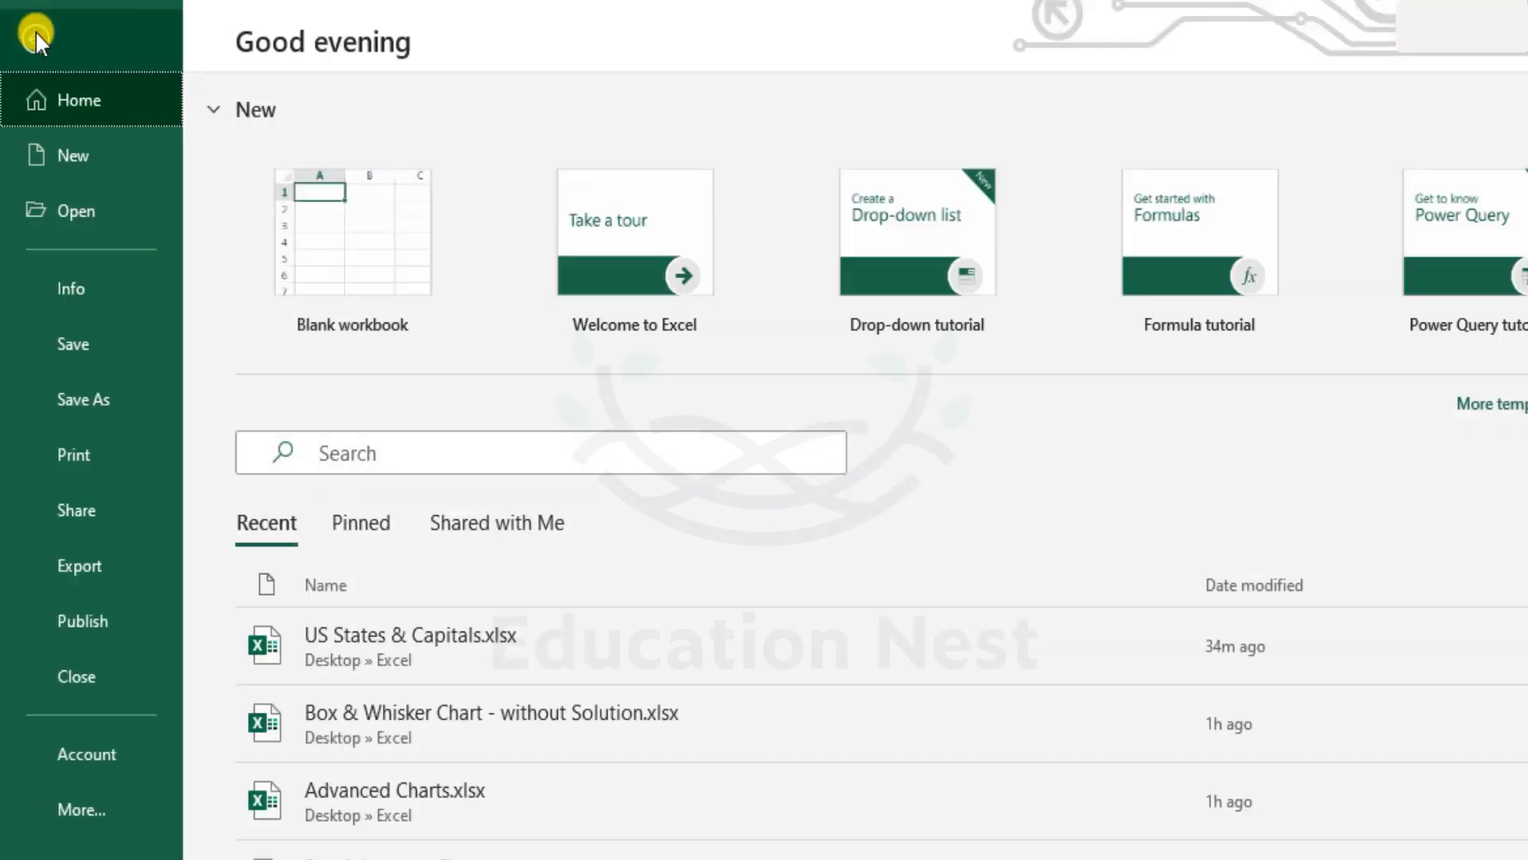
left_click(66, 808)
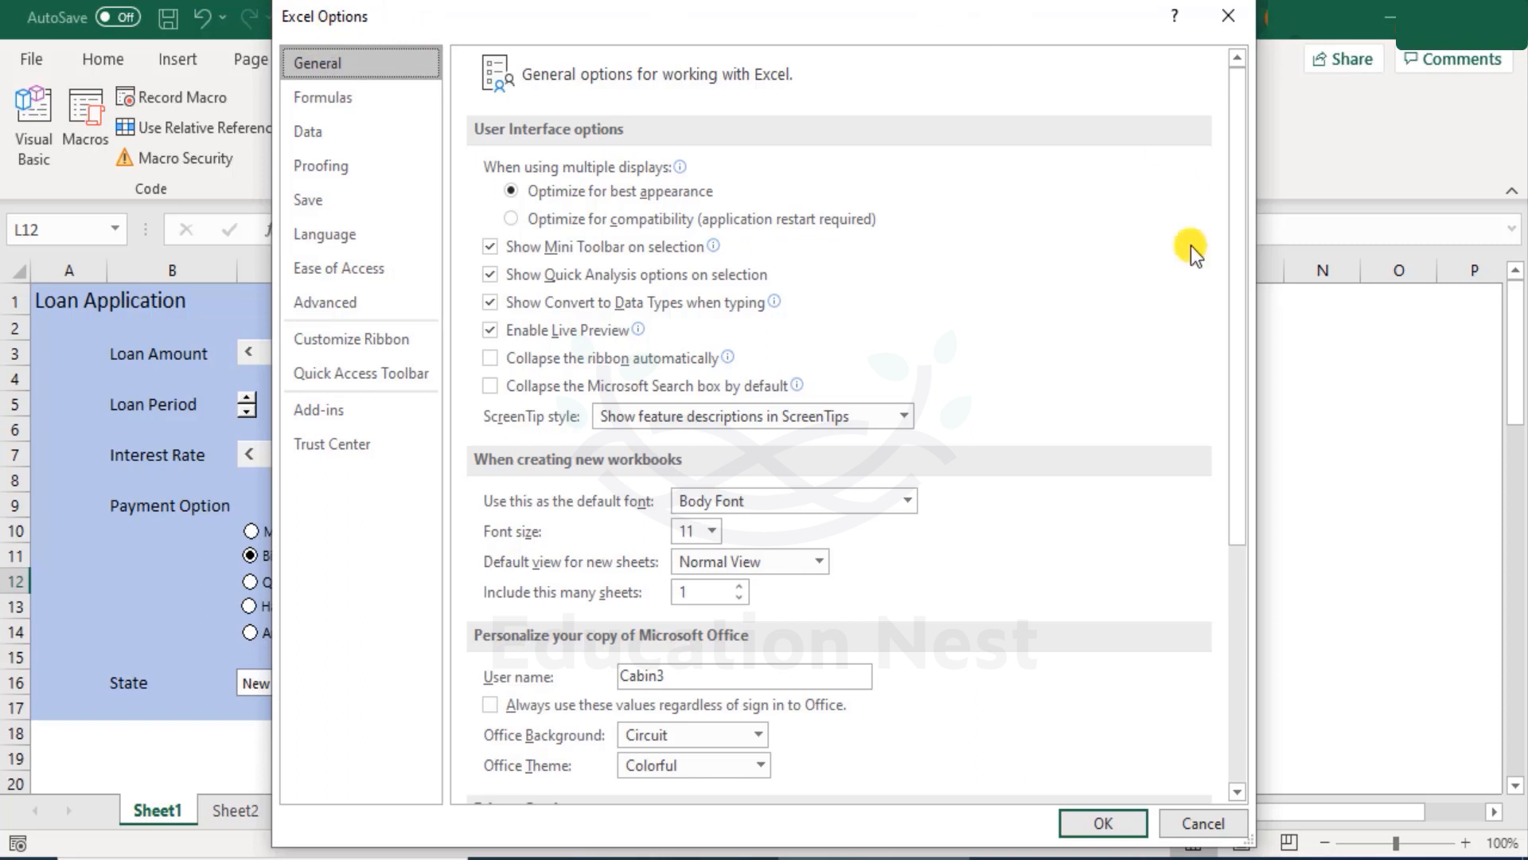
left_click(404, 351)
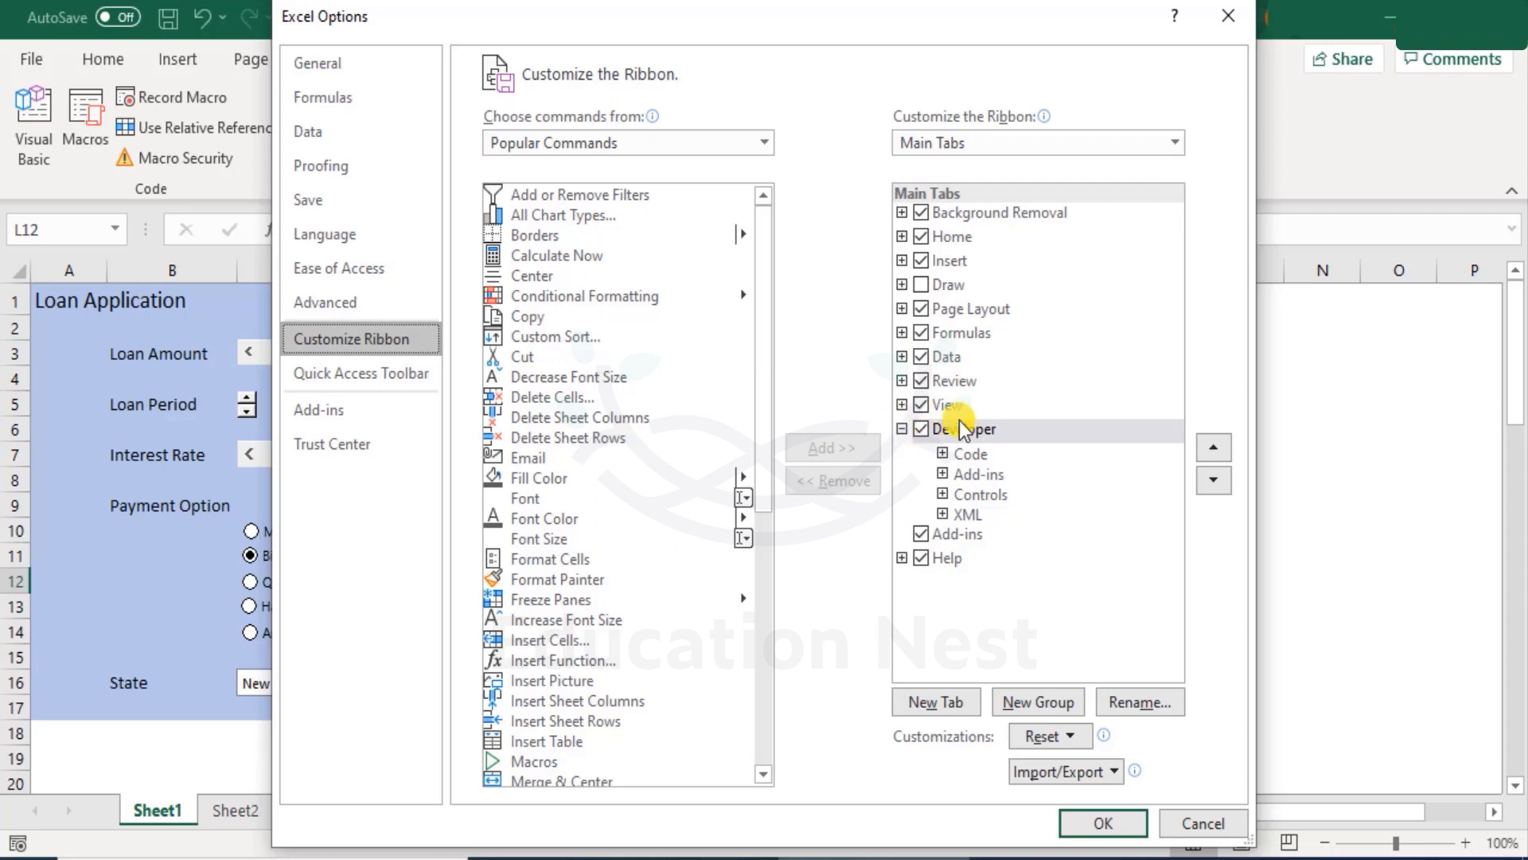
left_click(1106, 822)
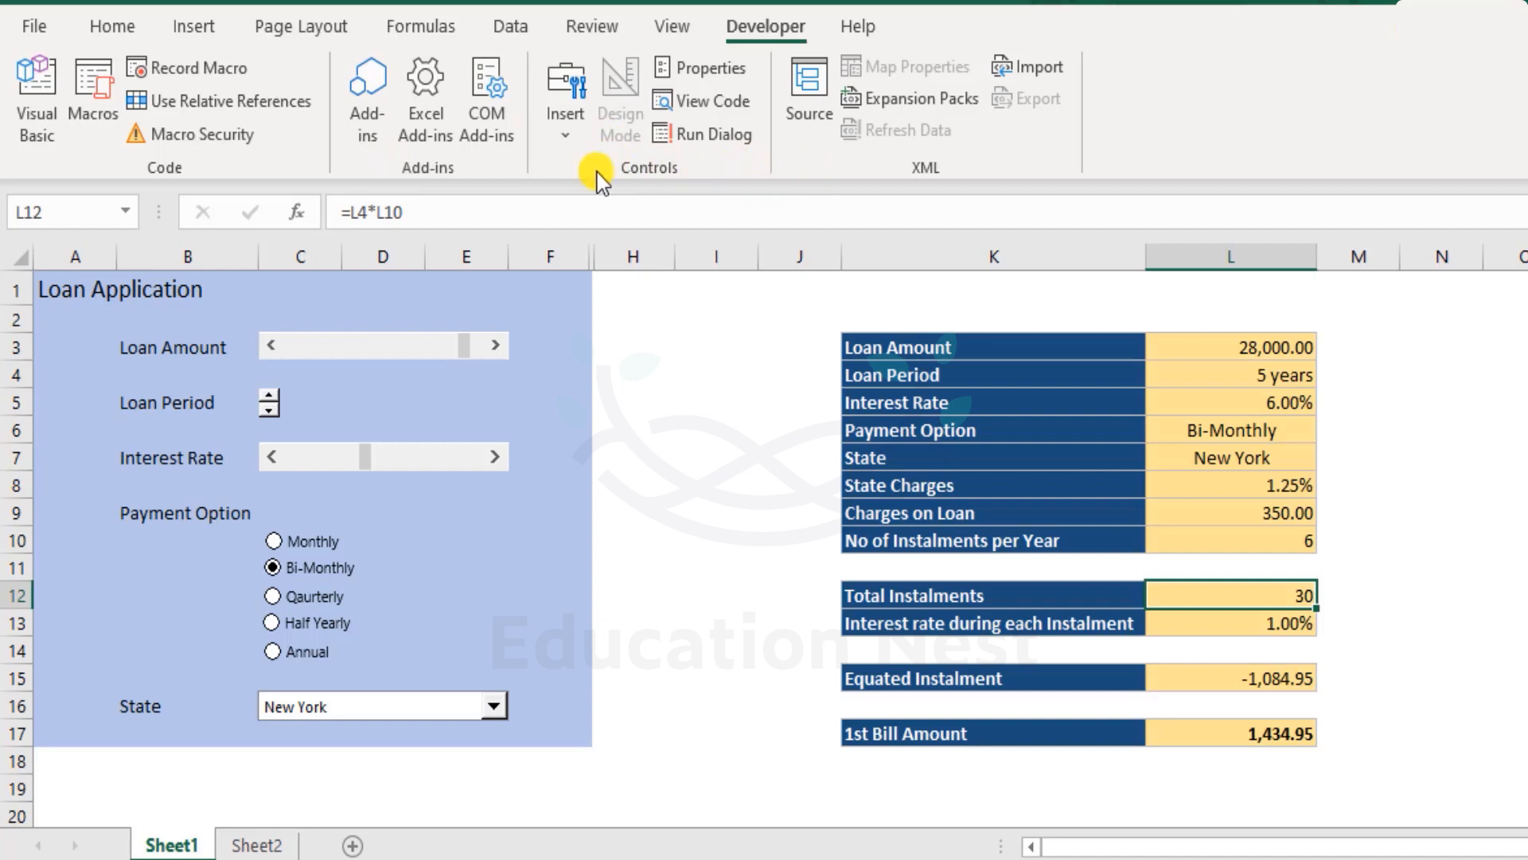
- Open the Developer tab's Insert gallery to view the available Form Controls and ActiveX Controls
left_click(576, 135)
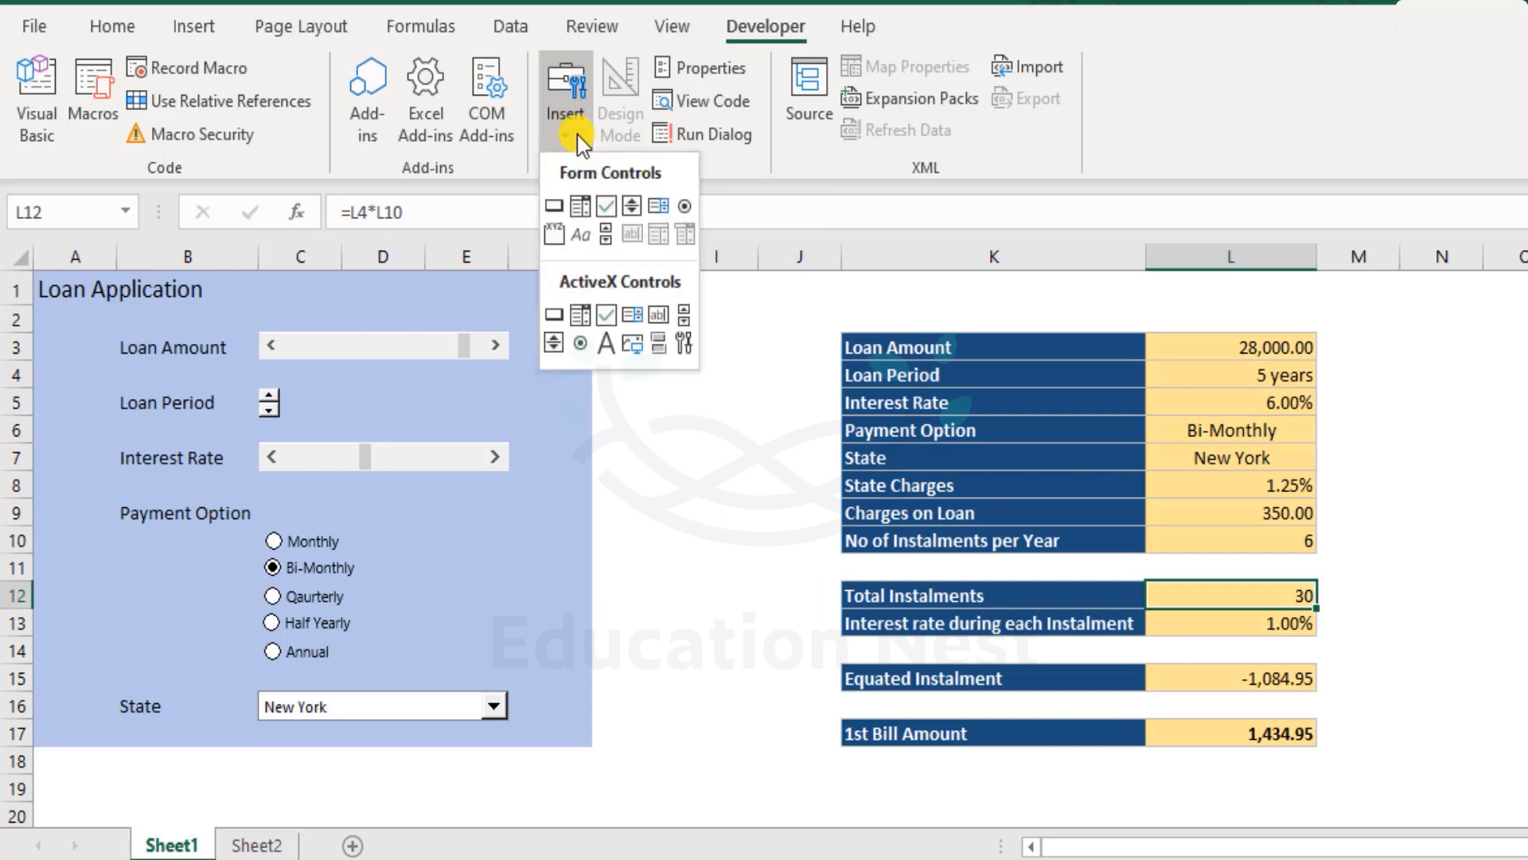
left_click(576, 136)
left_click(576, 136)
left_click(651, 205)
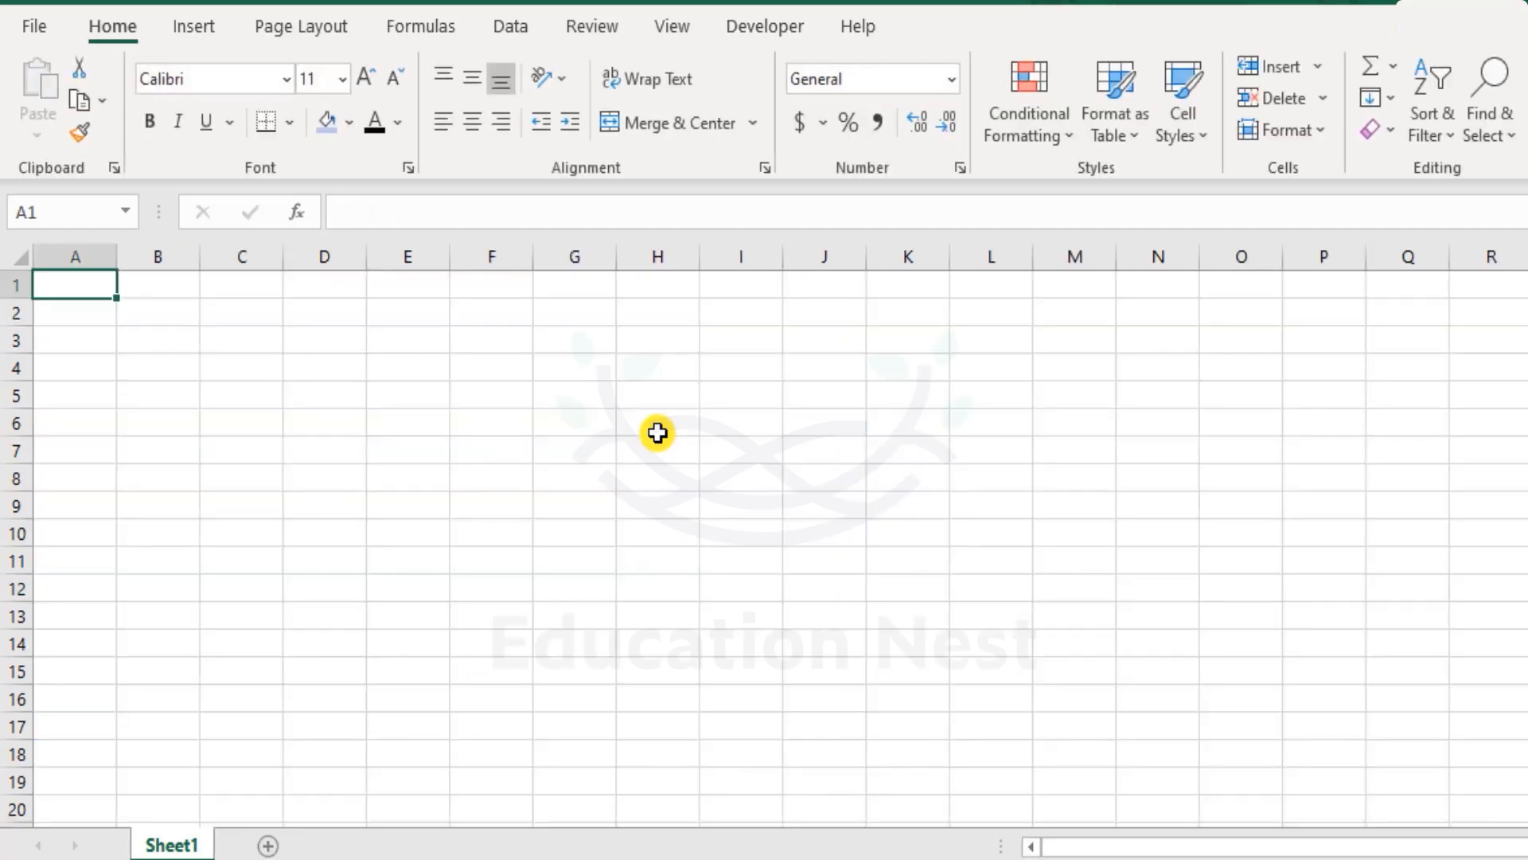
- Enter the title Loan Application in cell A1 of a new sheet and increase its font size two steps
type("Loa")
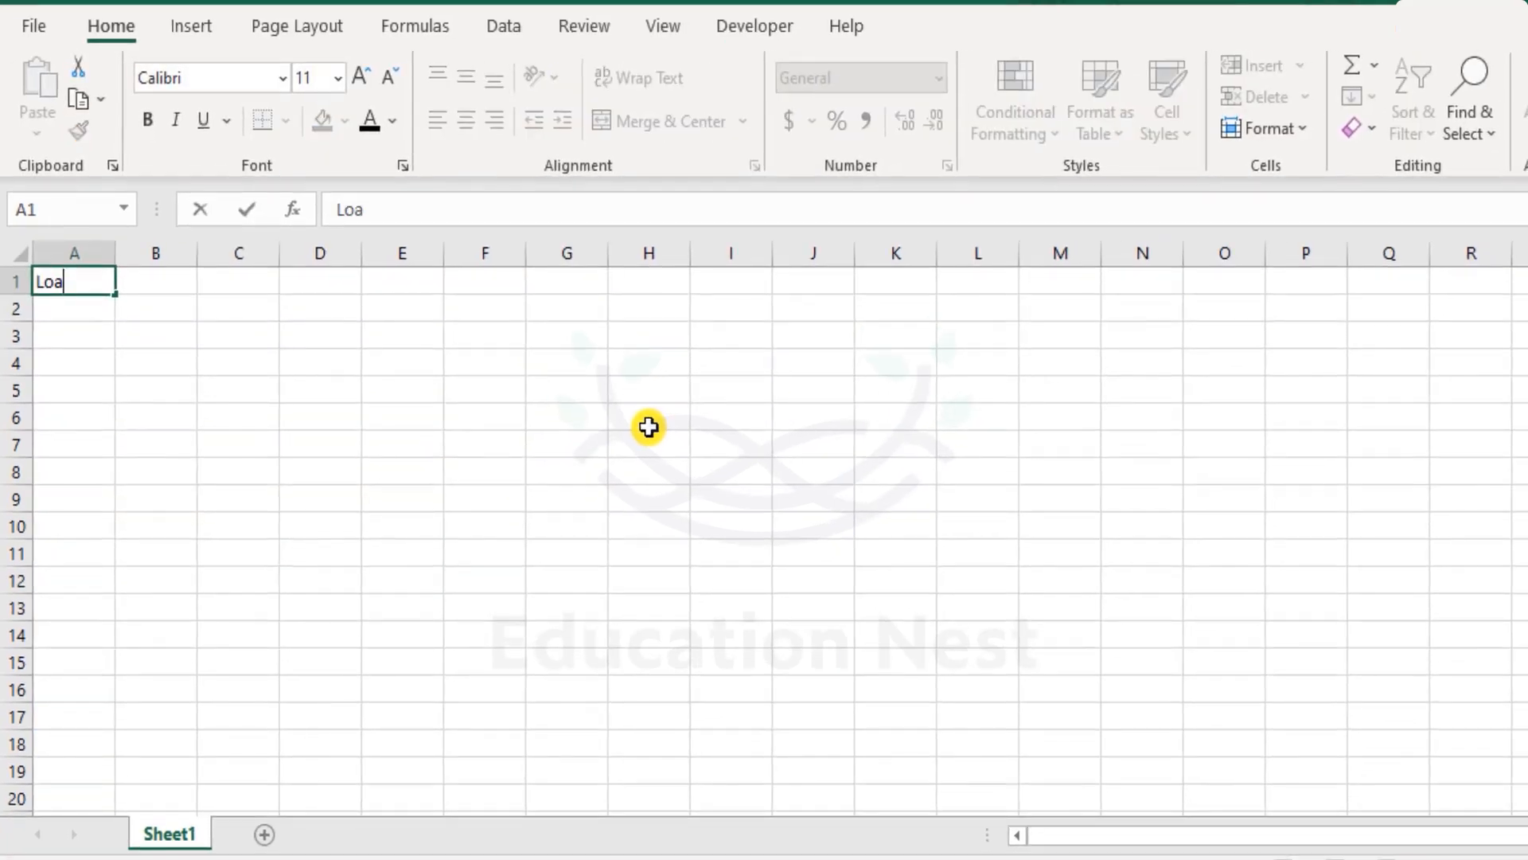
type("n Application")
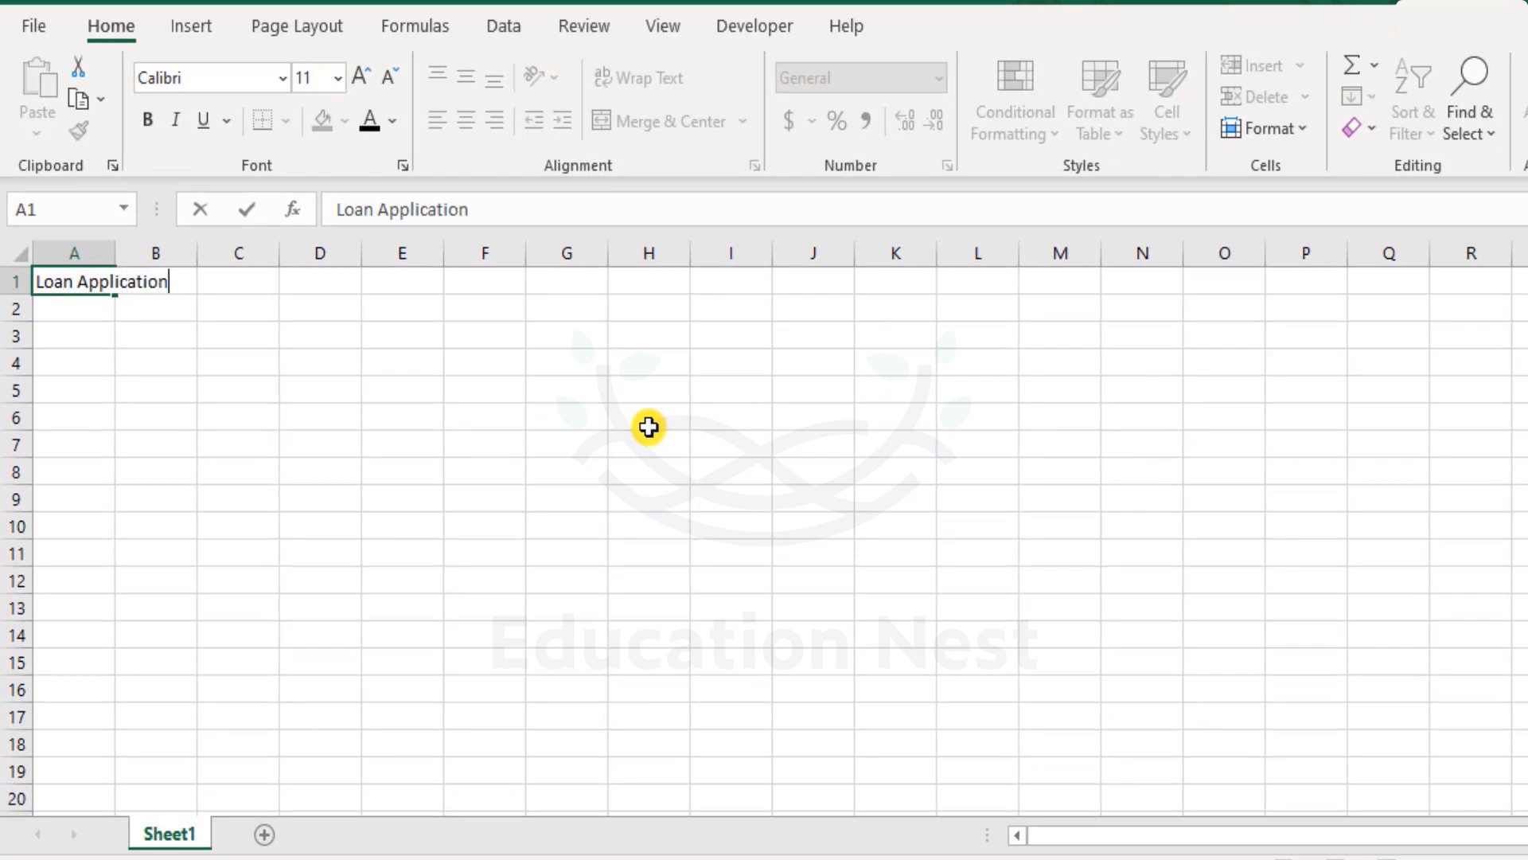
key("Return")
left_click(70, 278)
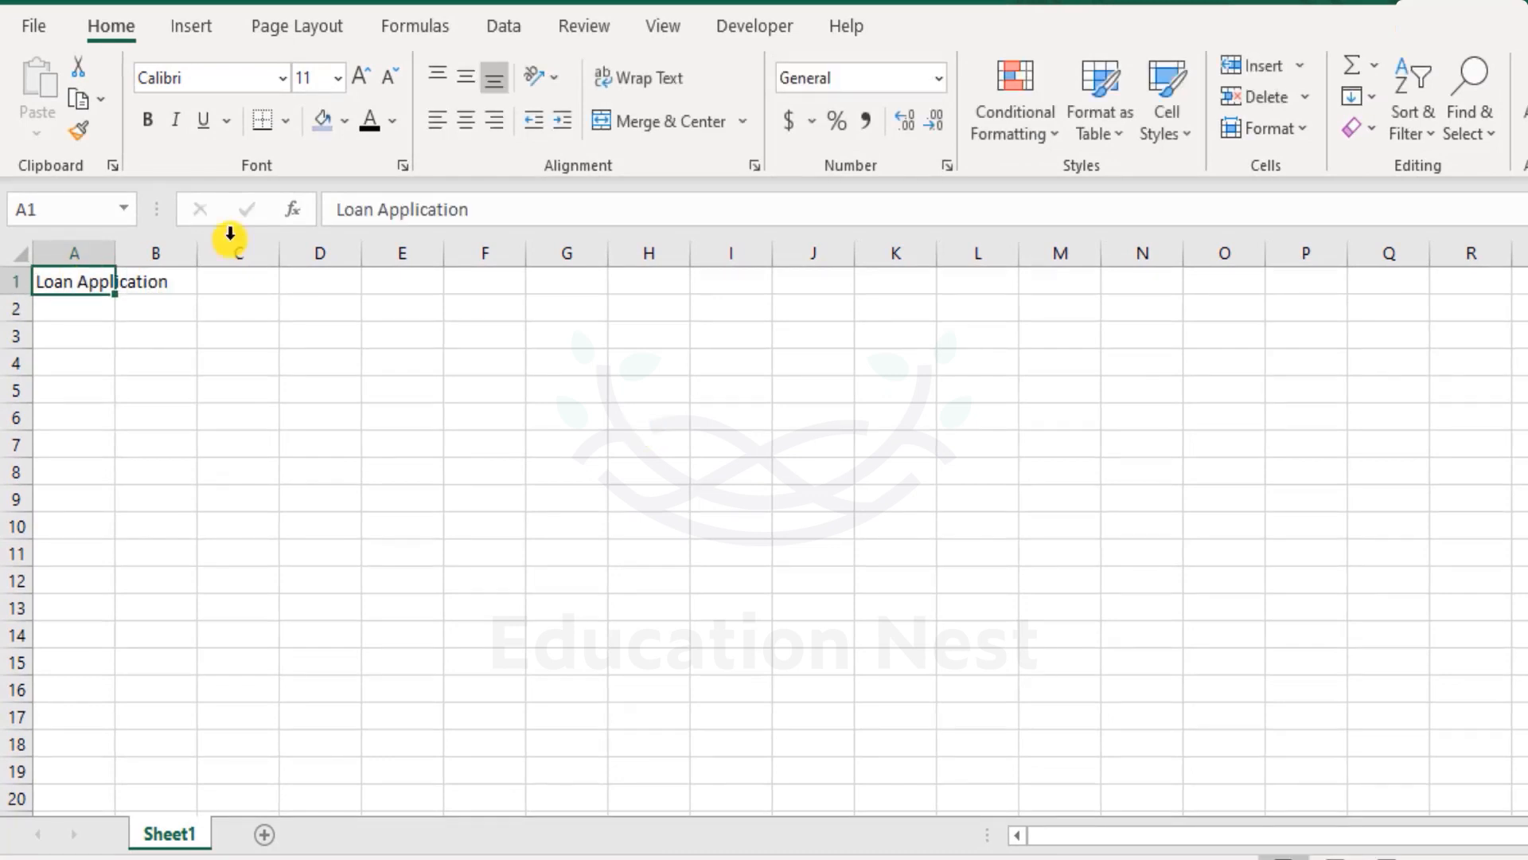
left_click(359, 79)
left_click(359, 80)
left_click(111, 394)
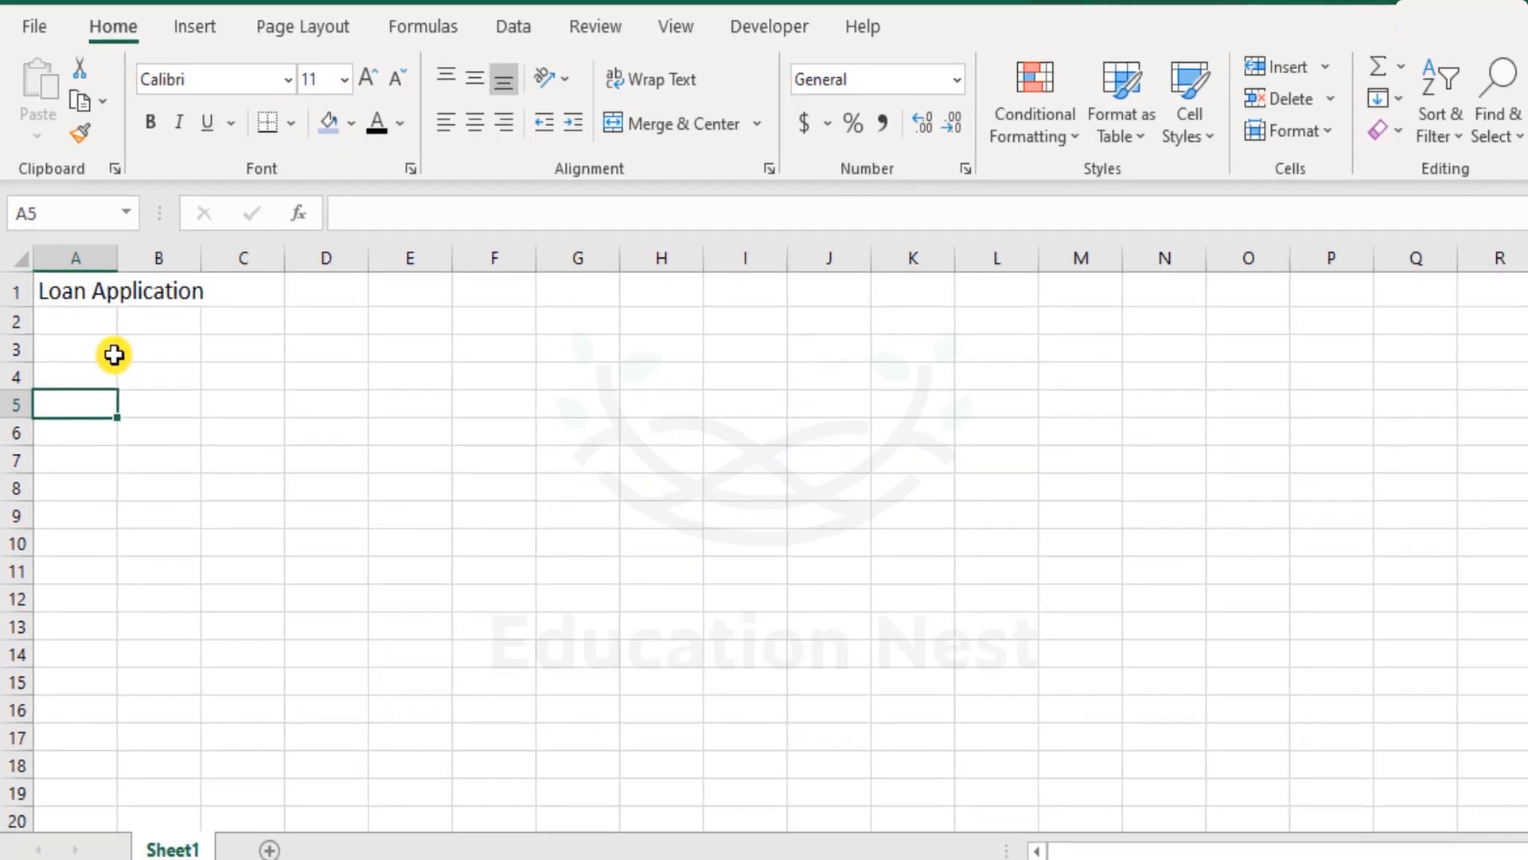
- Enter the label Loan Amount in cell B3
left_click(100, 342)
left_click(151, 342)
type("Loan Amount")
key("Return")
- Enter the label Loan Period in cell B5
key("Return")
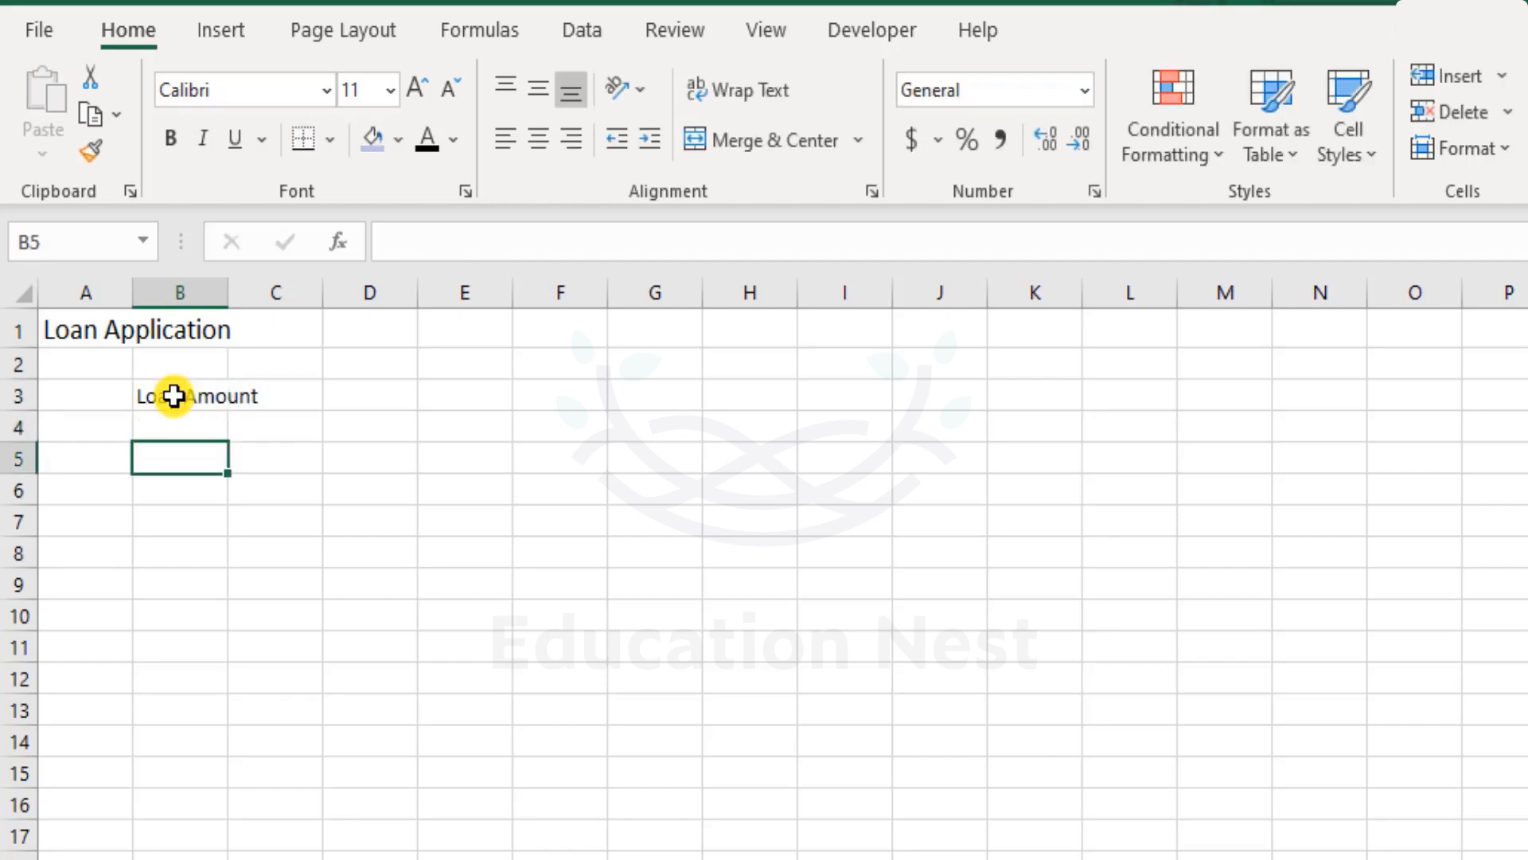
type("P")
key("BackSpace")
type("Loan Period")
key("Return")
key("Return")
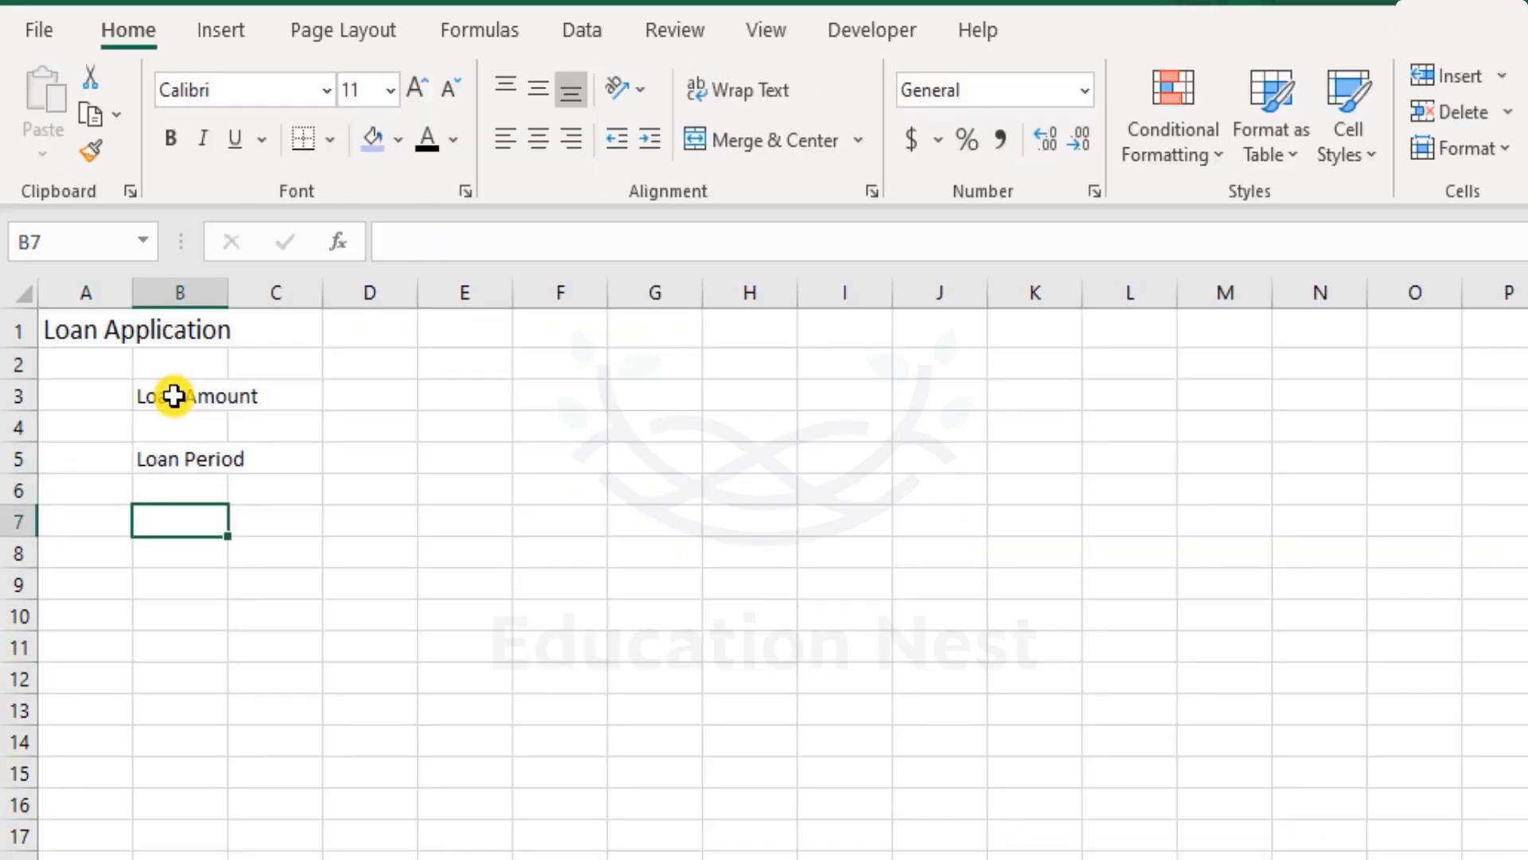
- Enter the label Annual Interest Rate in cell B7
type("Interes")
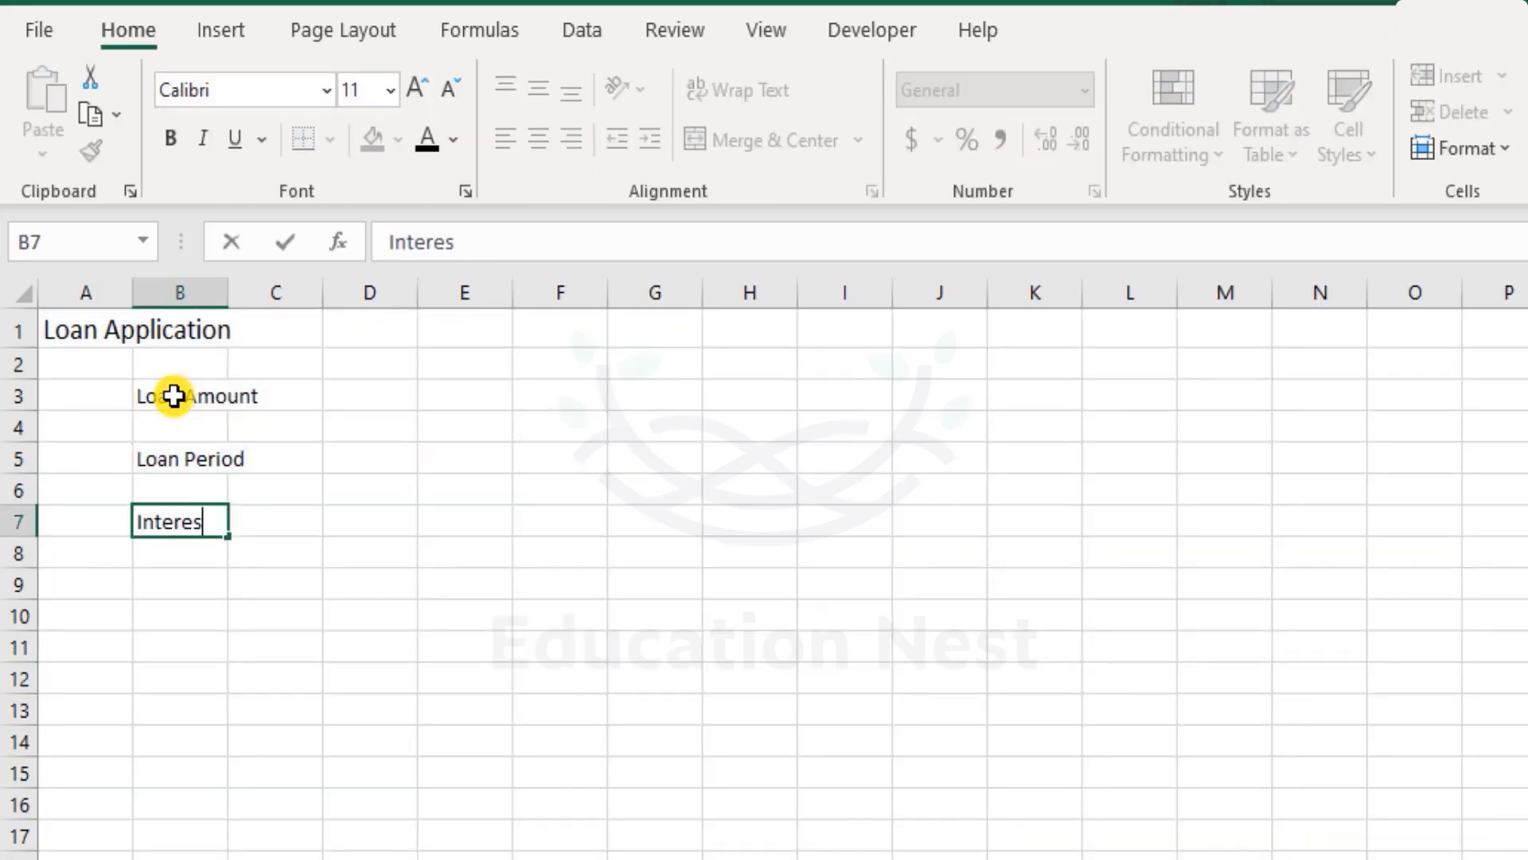
type("t Rate")
key("Return")
key("Up")
key("F2")
key("Home")
type("Annua")
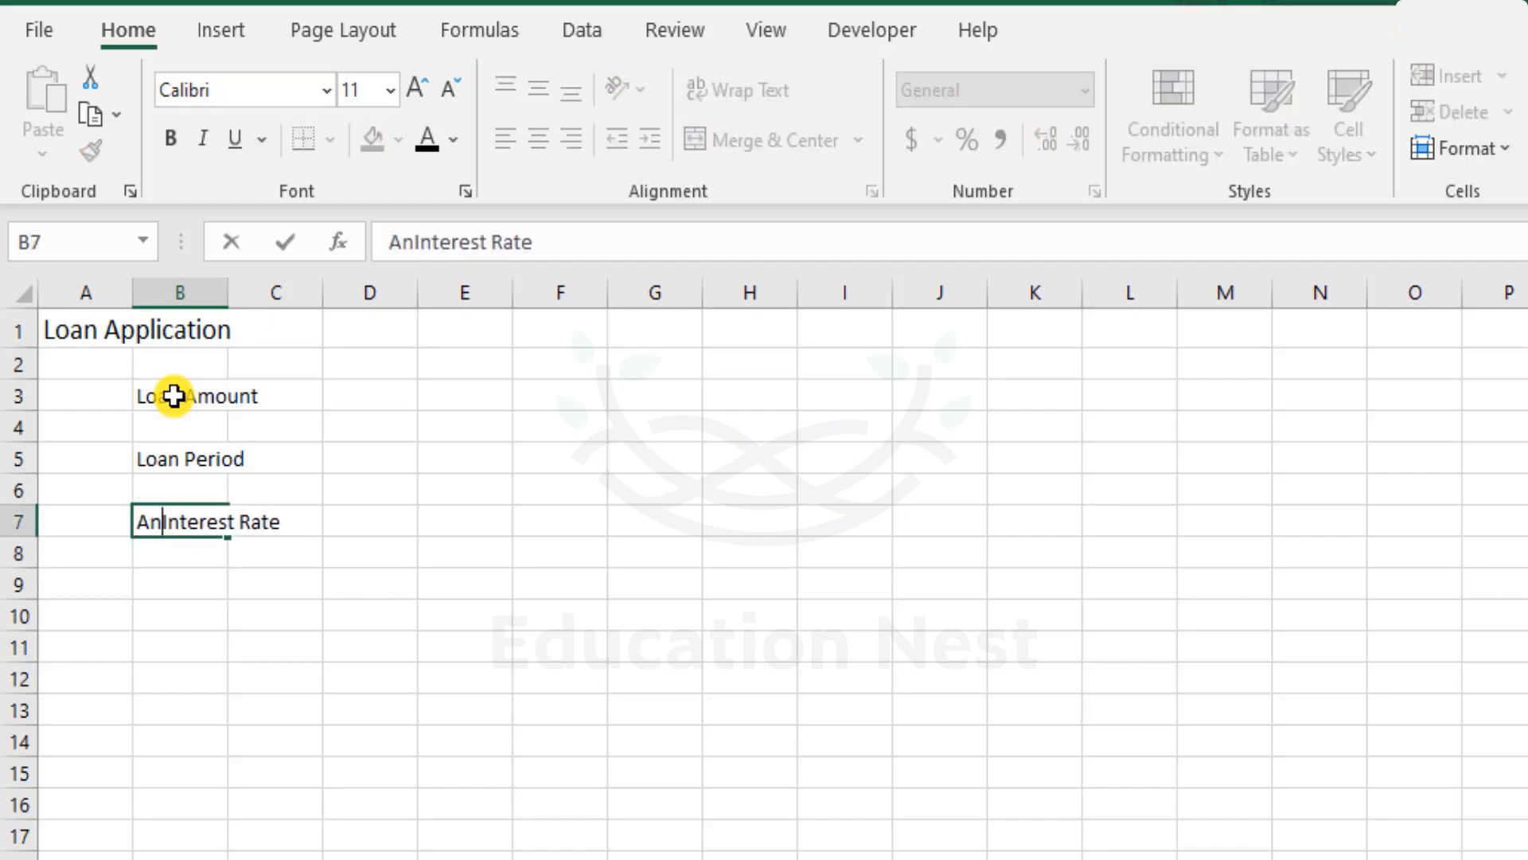
type("l")
key("Return")
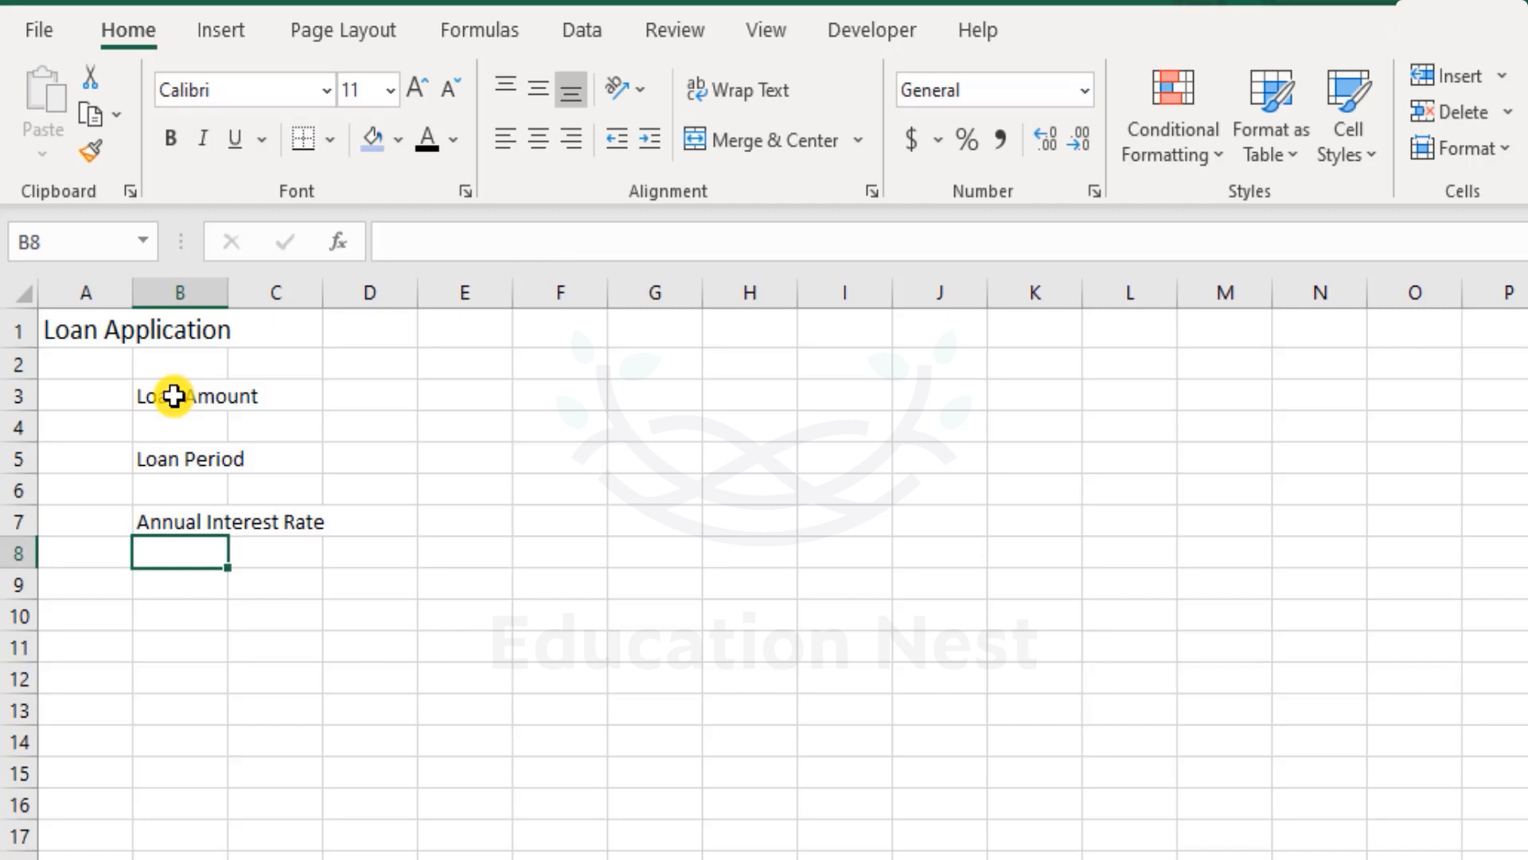
- Enter the label Payment Options in cell B9
type("P")
key("Escape")
key("Down")
type("Pay")
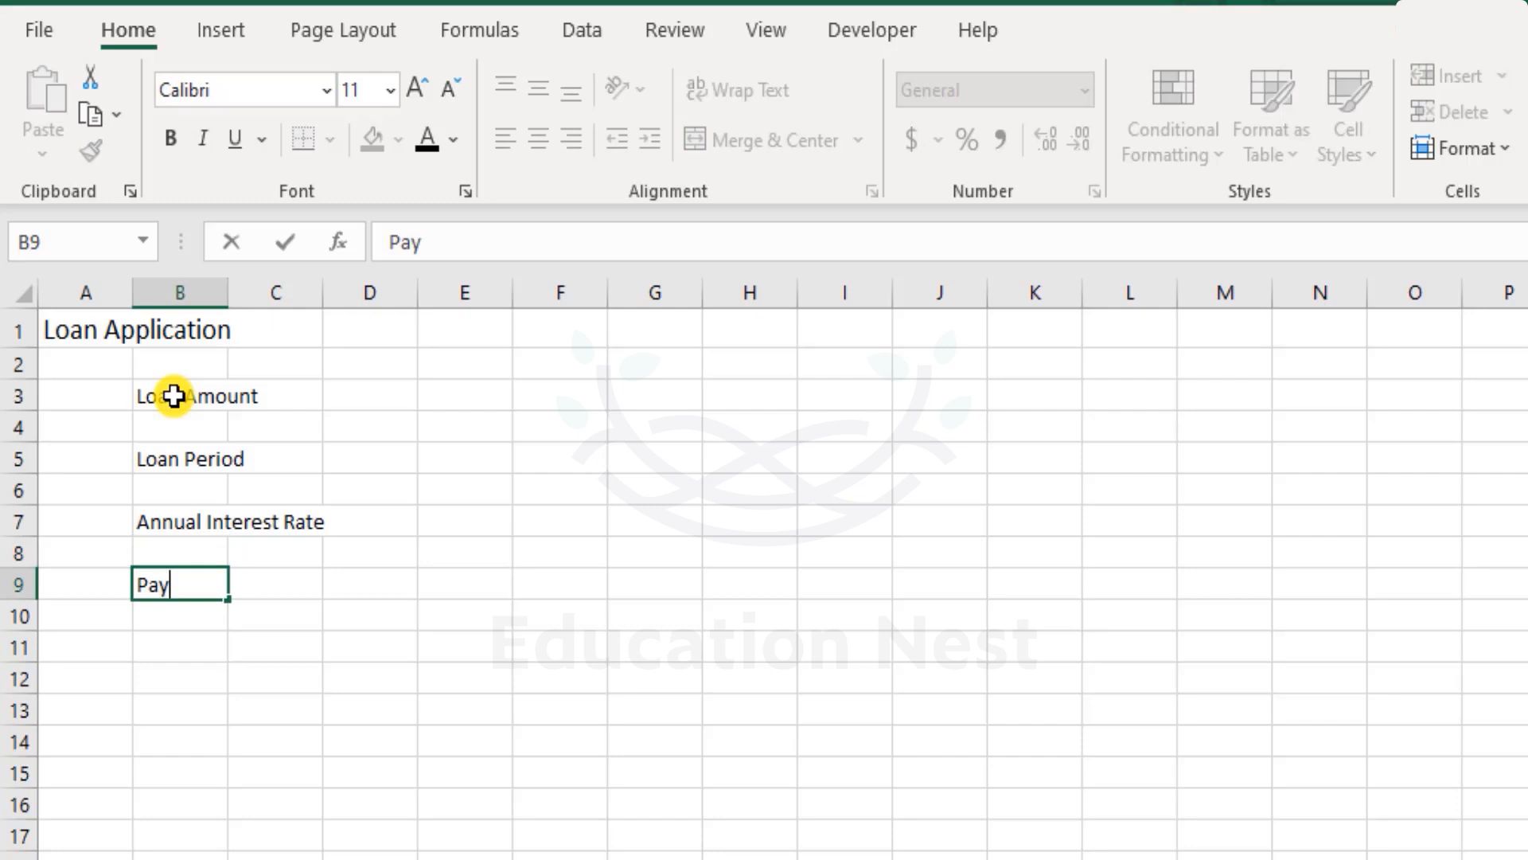
type("ment Options")
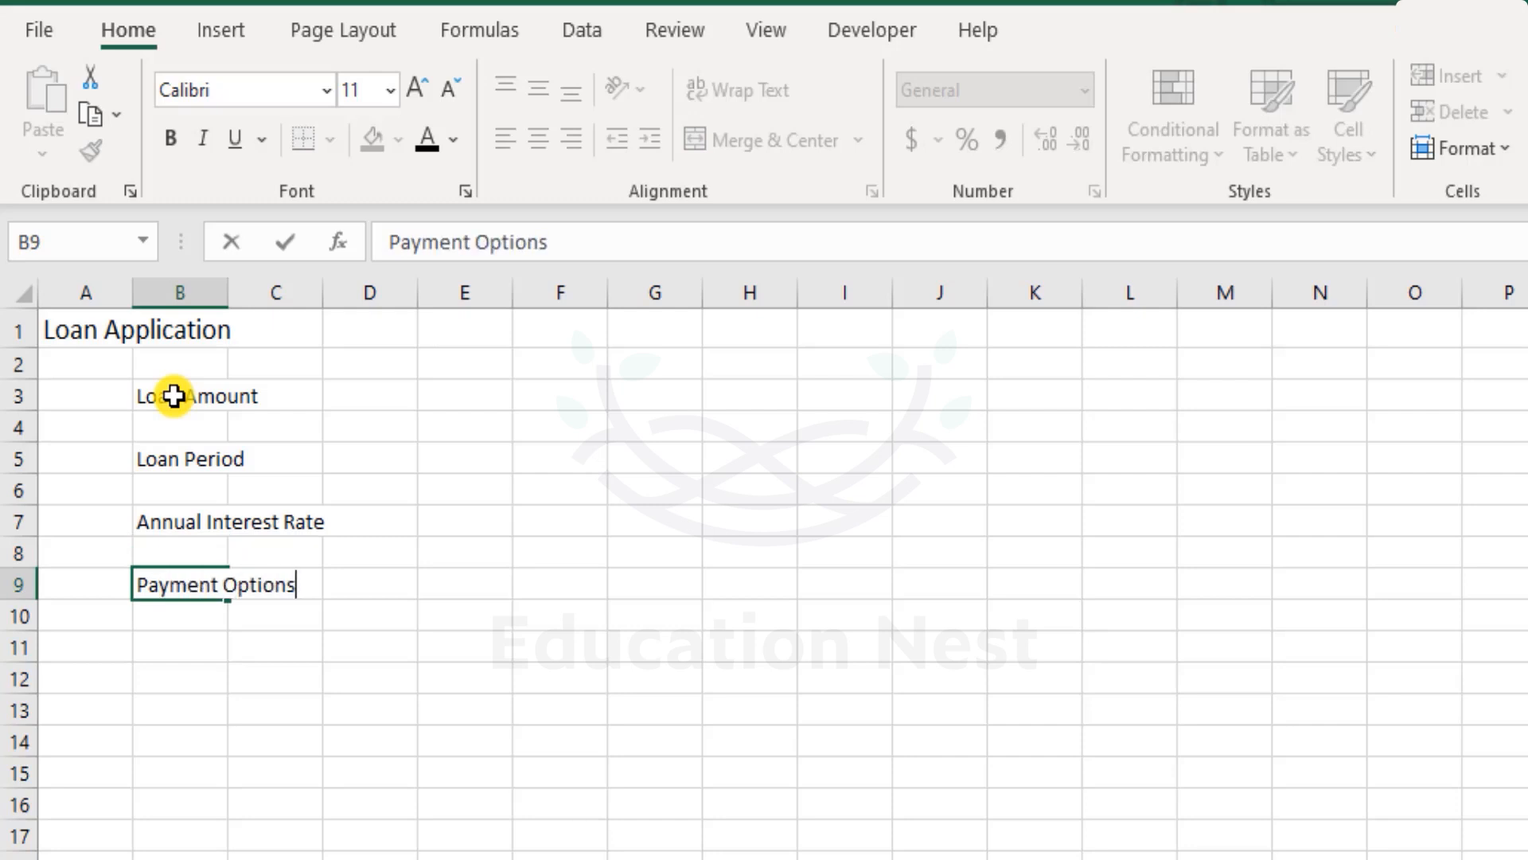
key("Return")
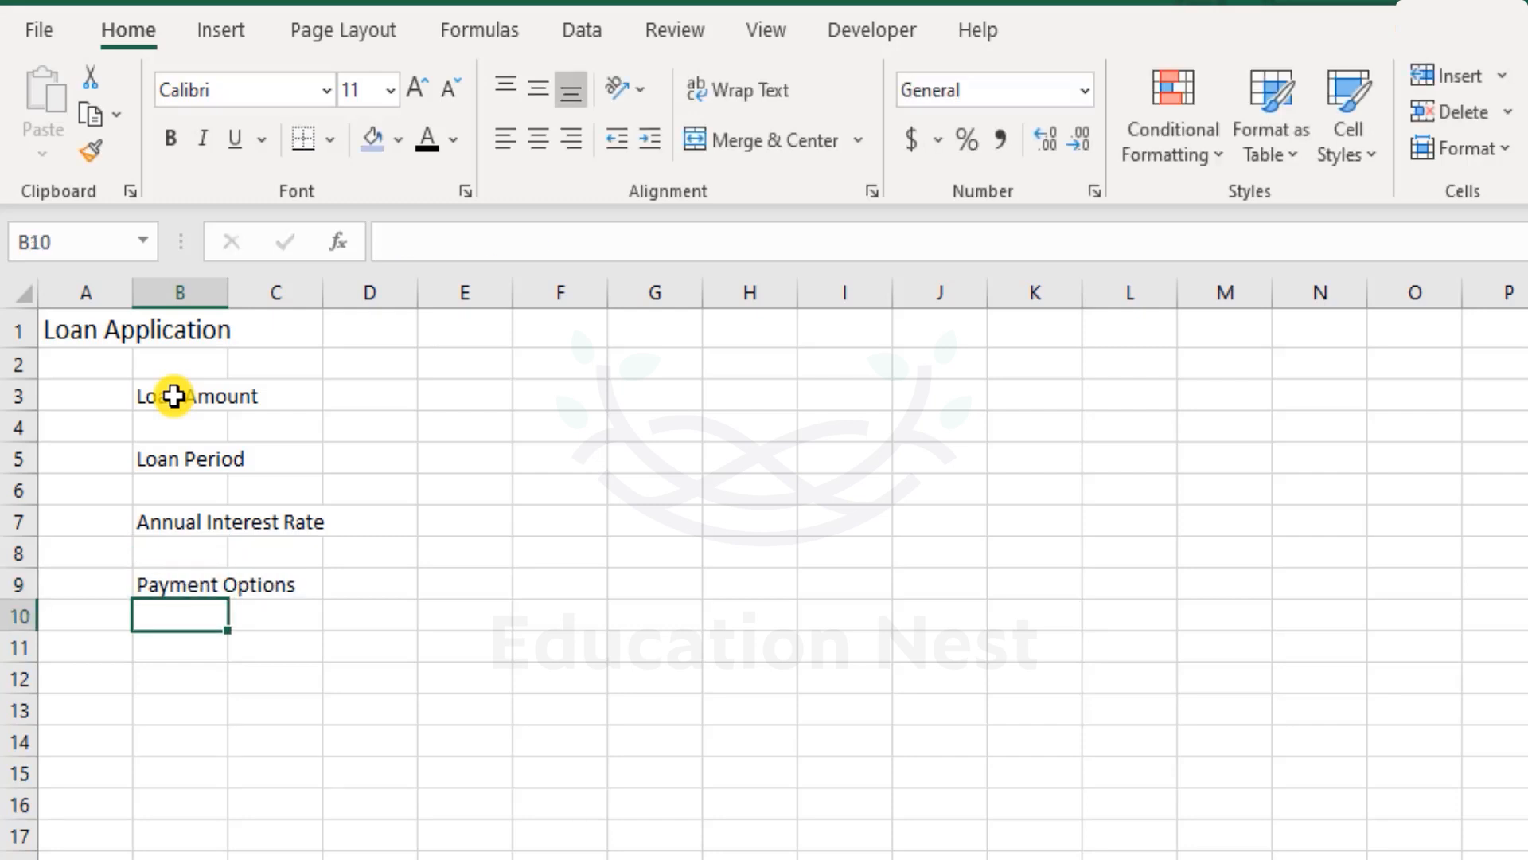
- Enter the label State in cell B16
key("Right")
key("Down")
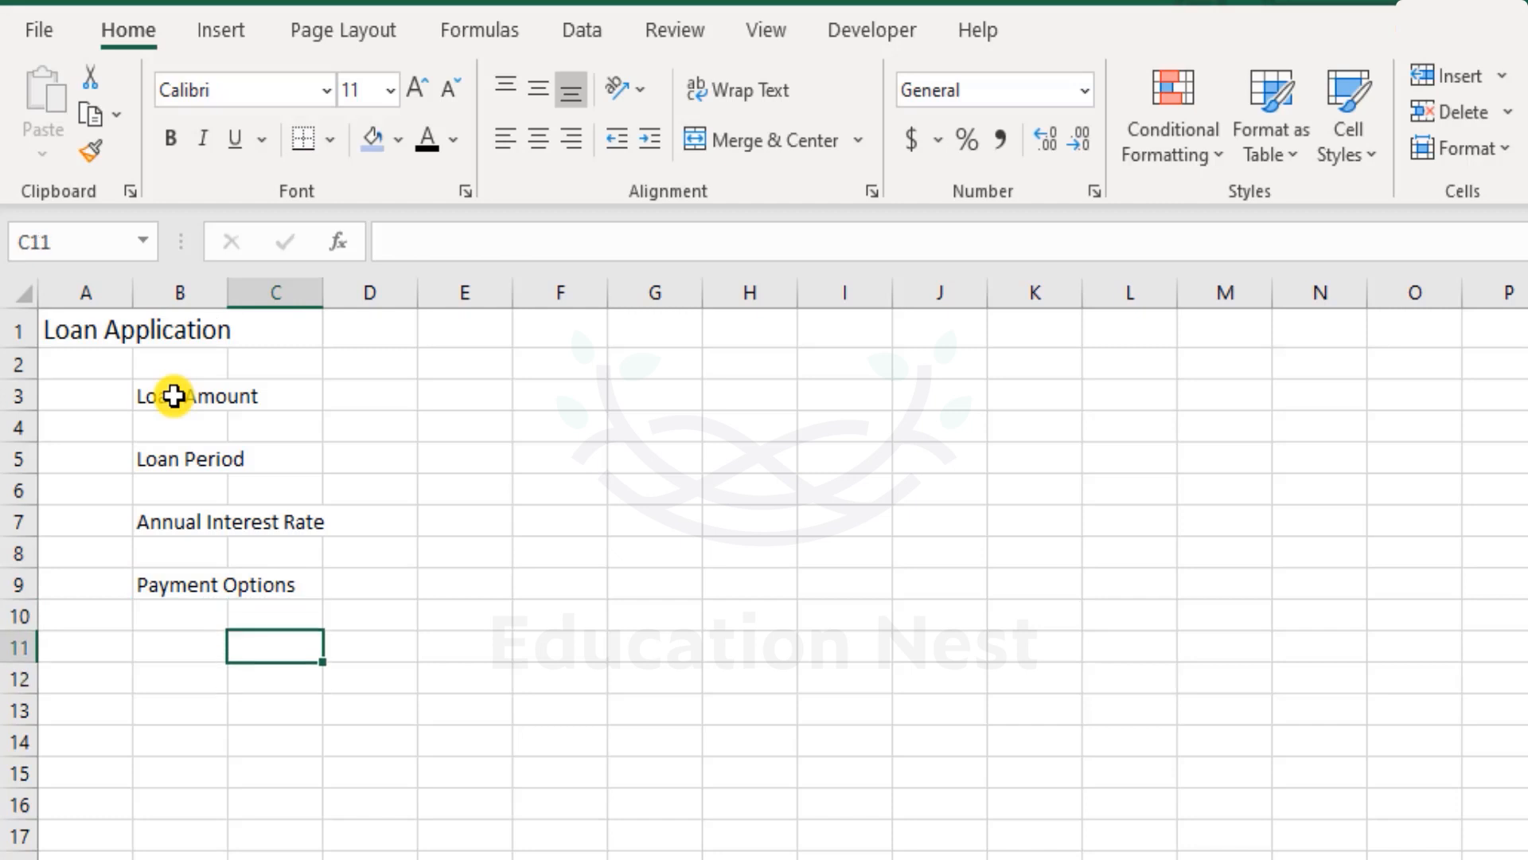
key("Down")
key("Down")
key("Down")
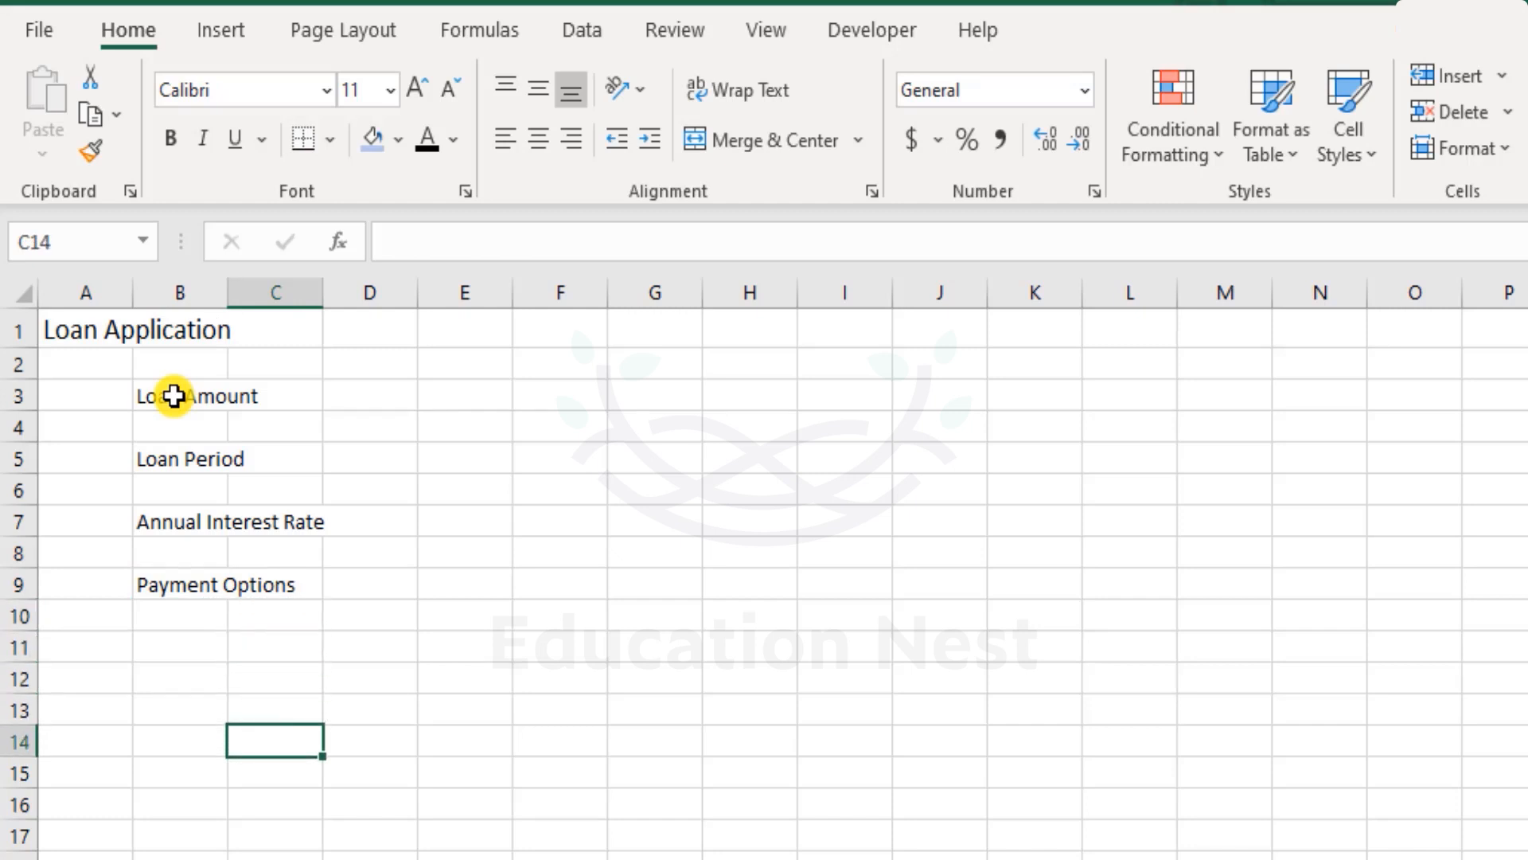
key("Left")
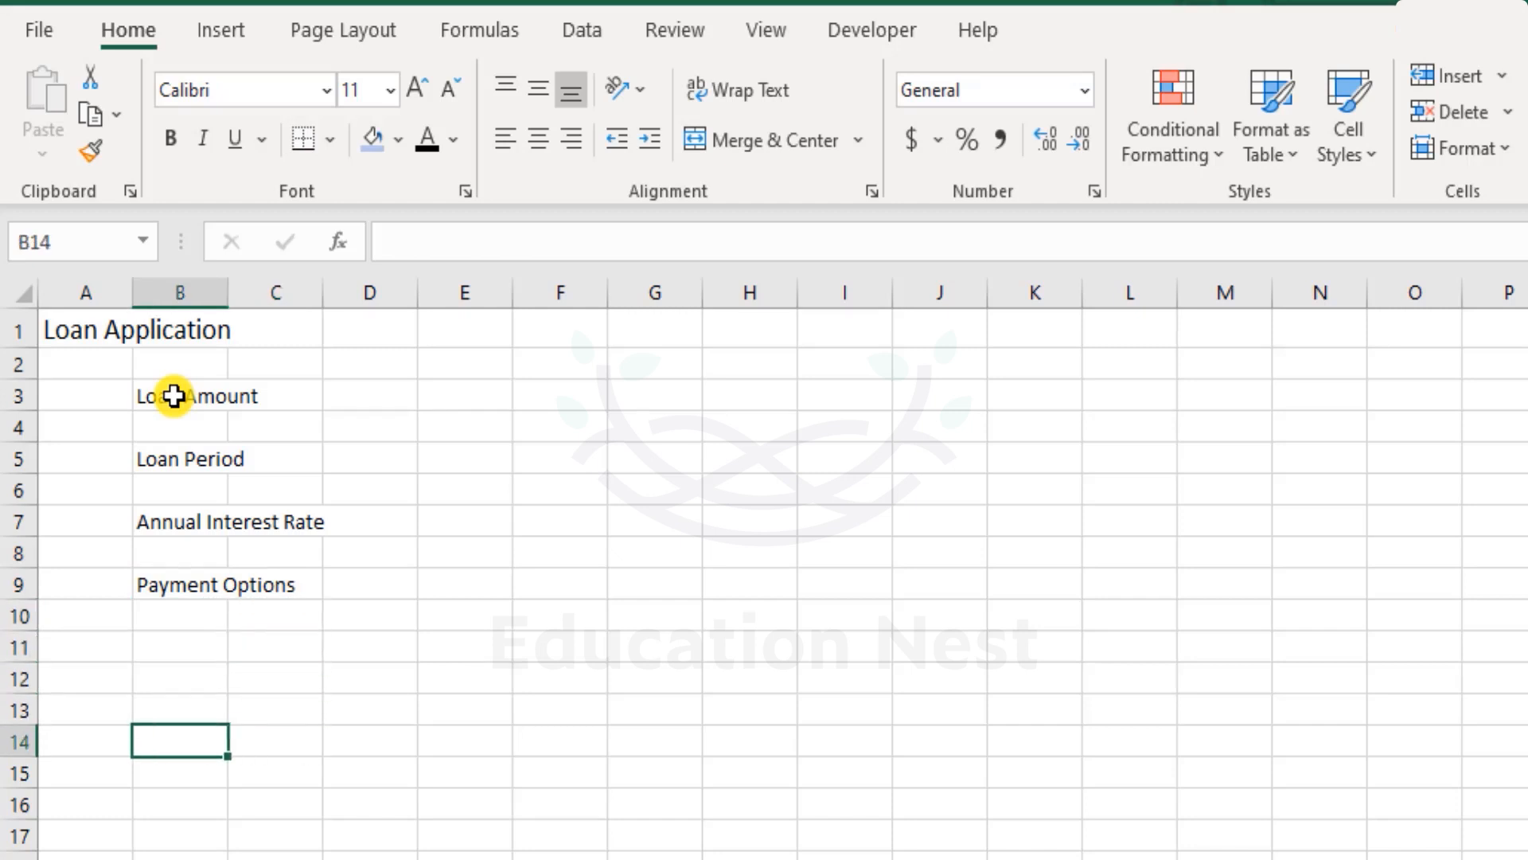
key("Up")
key("Up")
key("Up")
key("Up")
key("Down")
key("Down")
key("Down")
key("Down")
key("Down")
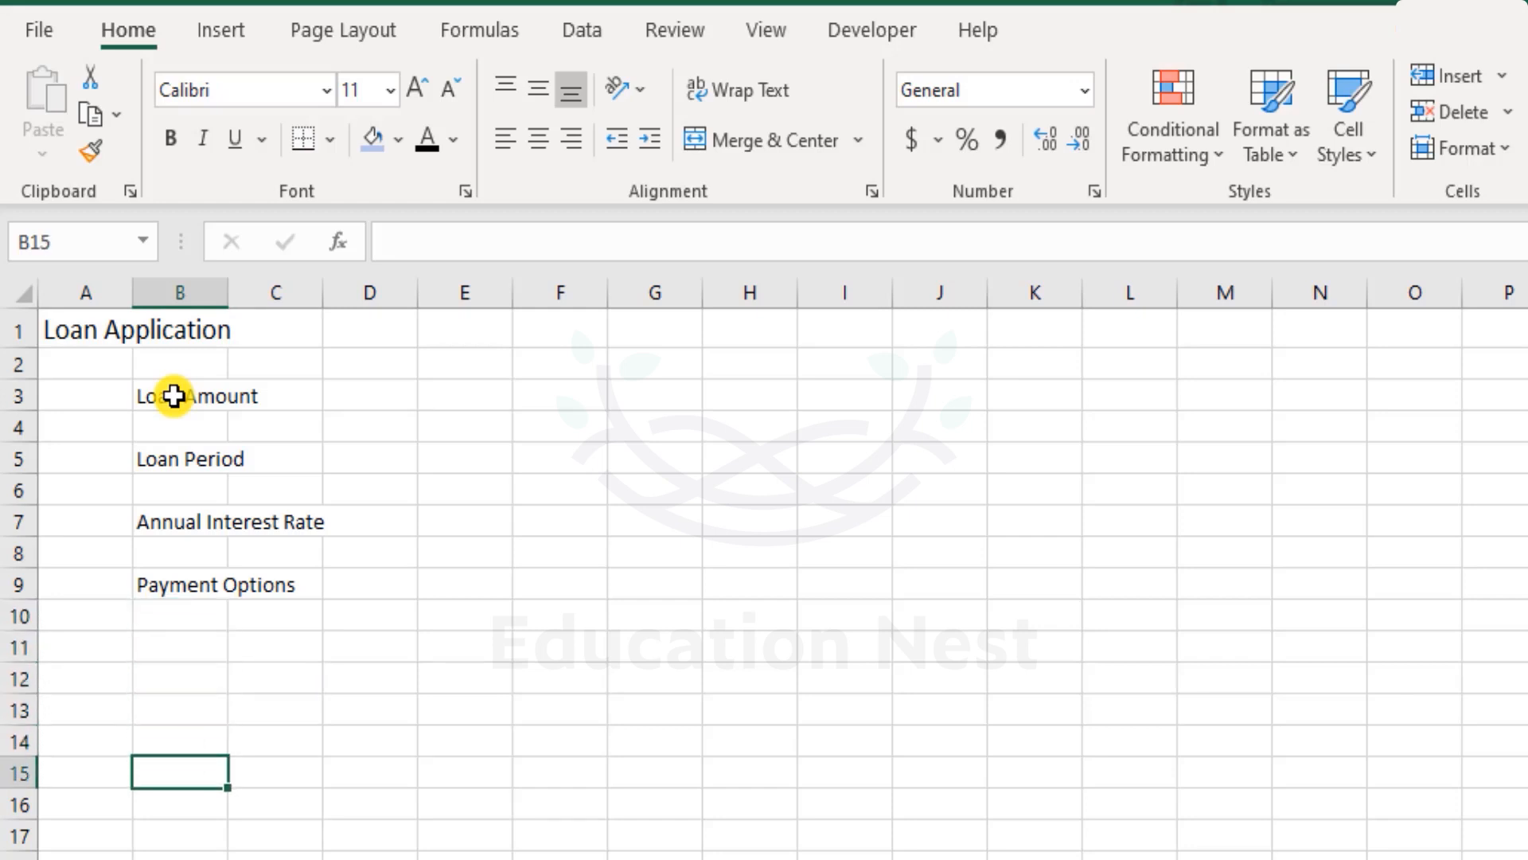
key("Down")
type("State")
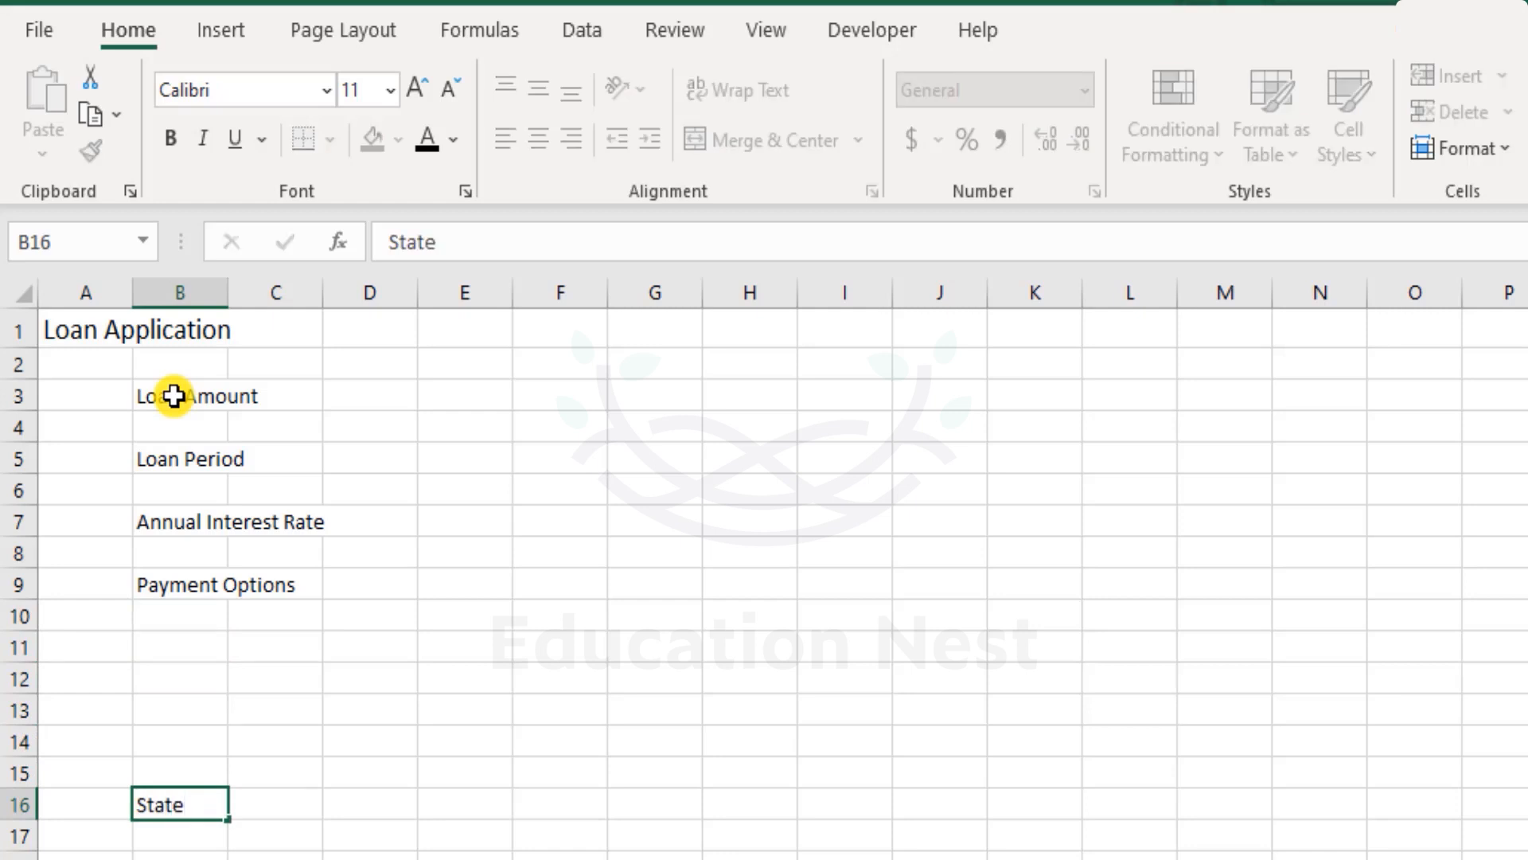
key("Return")
- Bold the State, Payment Options, Annual Interest Rate and Loan Period labels
key("Up")
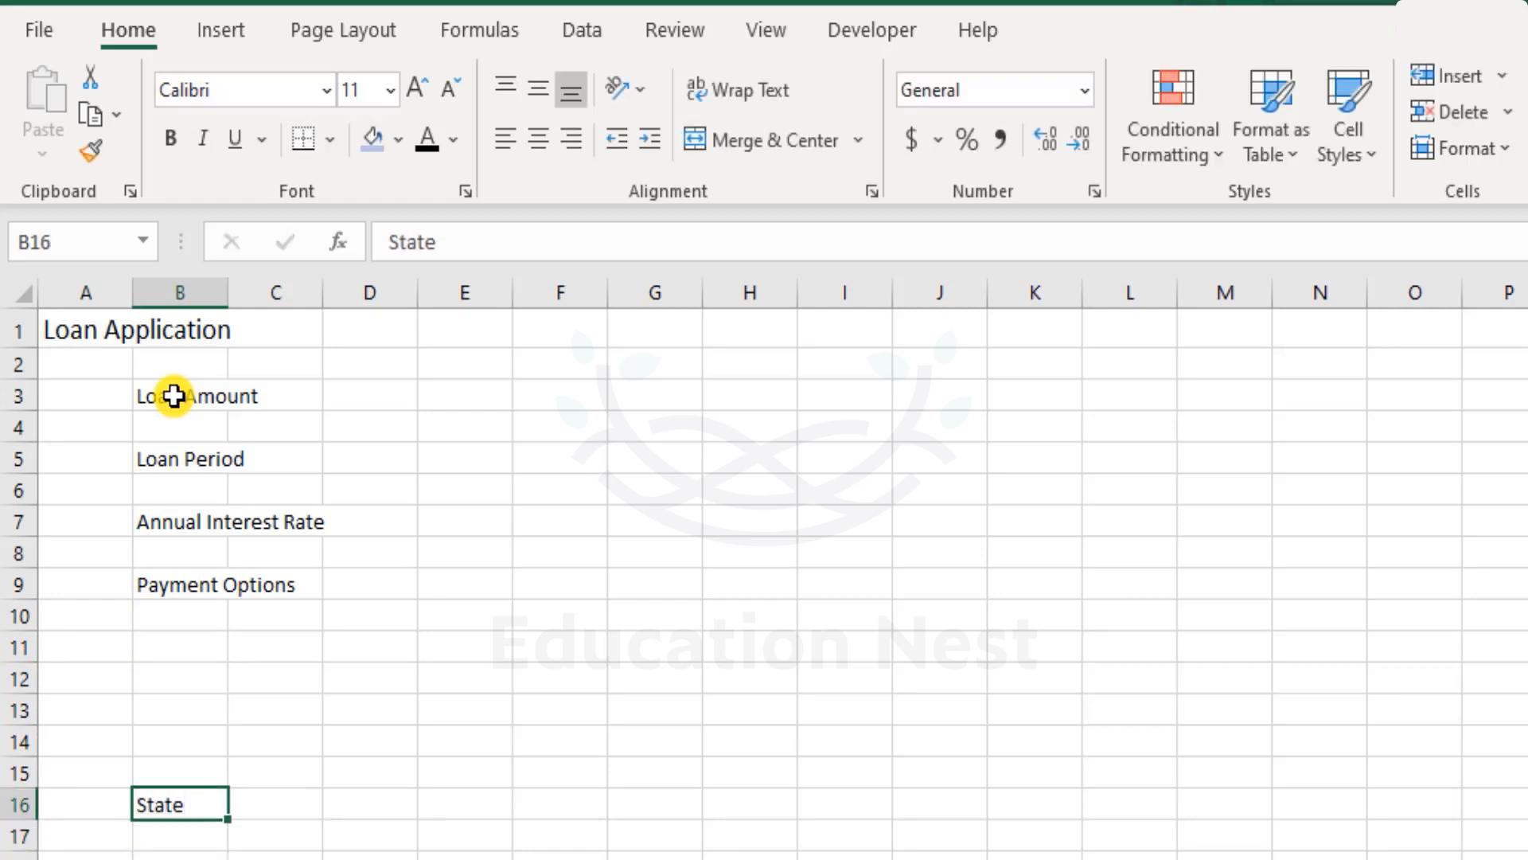
key("ctrl+b")
key("ctrl+Up")
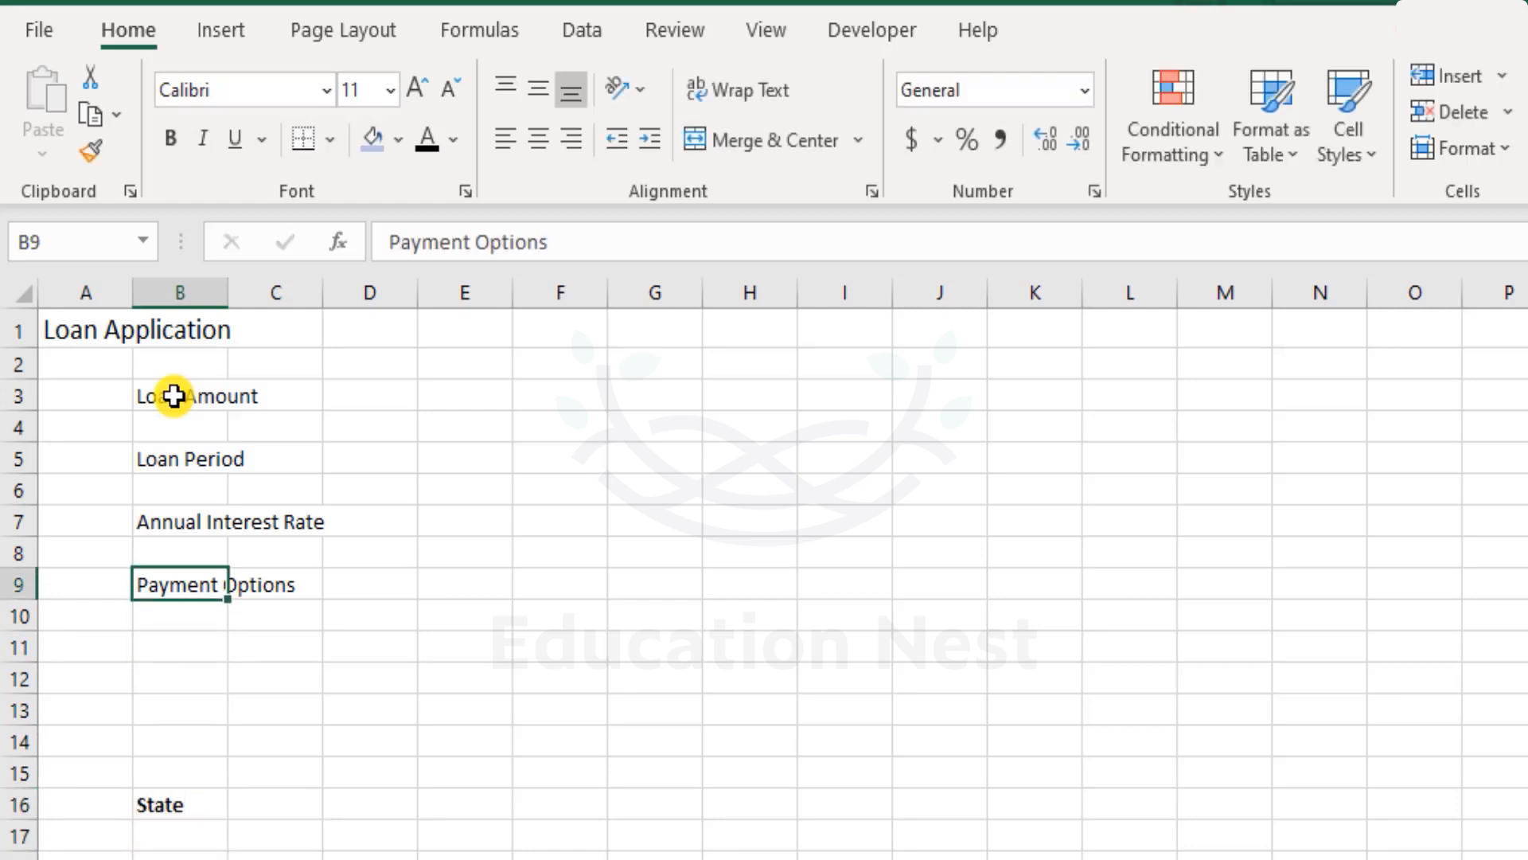
key("ctrl+b")
key("ctrl+Up")
key("ctrl+b")
key("ctrl+Up")
key("ctrl+b")
key("ctrl+Up")
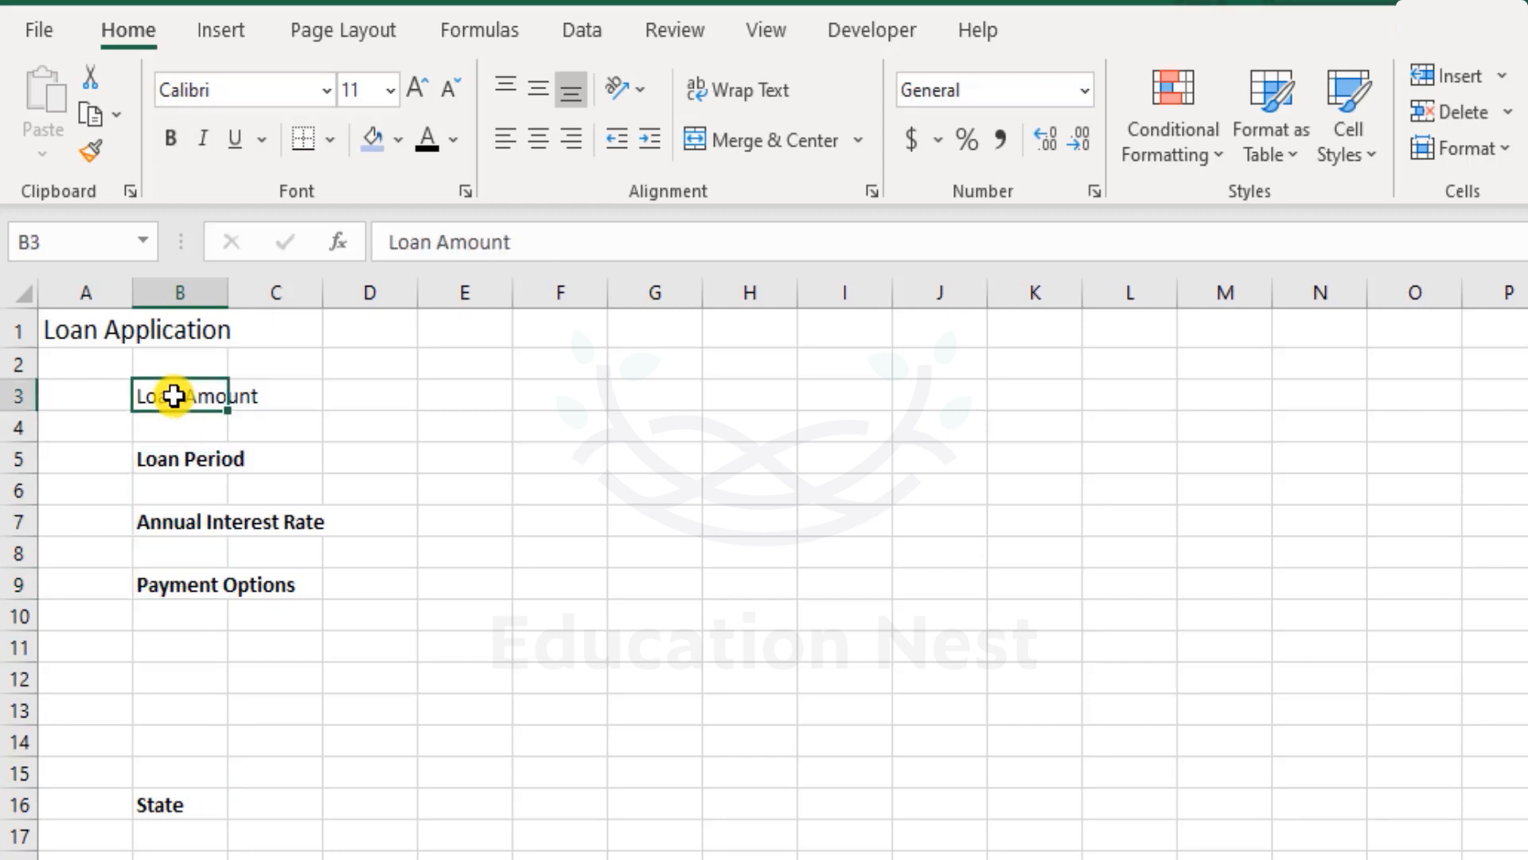
- Autofit column B to its labels and bold the Loan Amount label
double_click(228, 293)
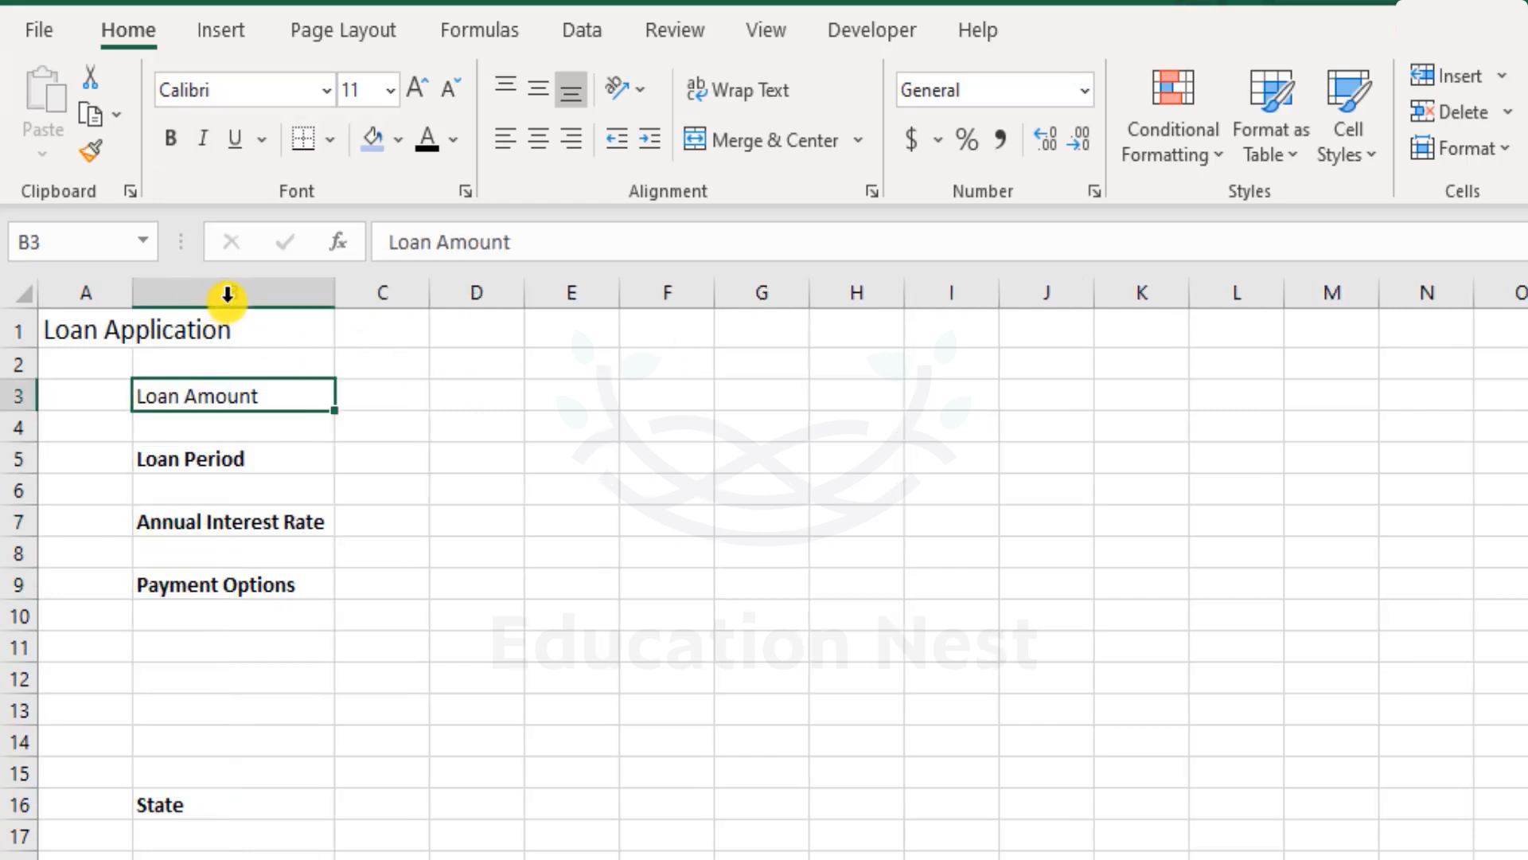
left_click(487, 507)
left_click(250, 384)
key("ctrl+b")
key("Right")
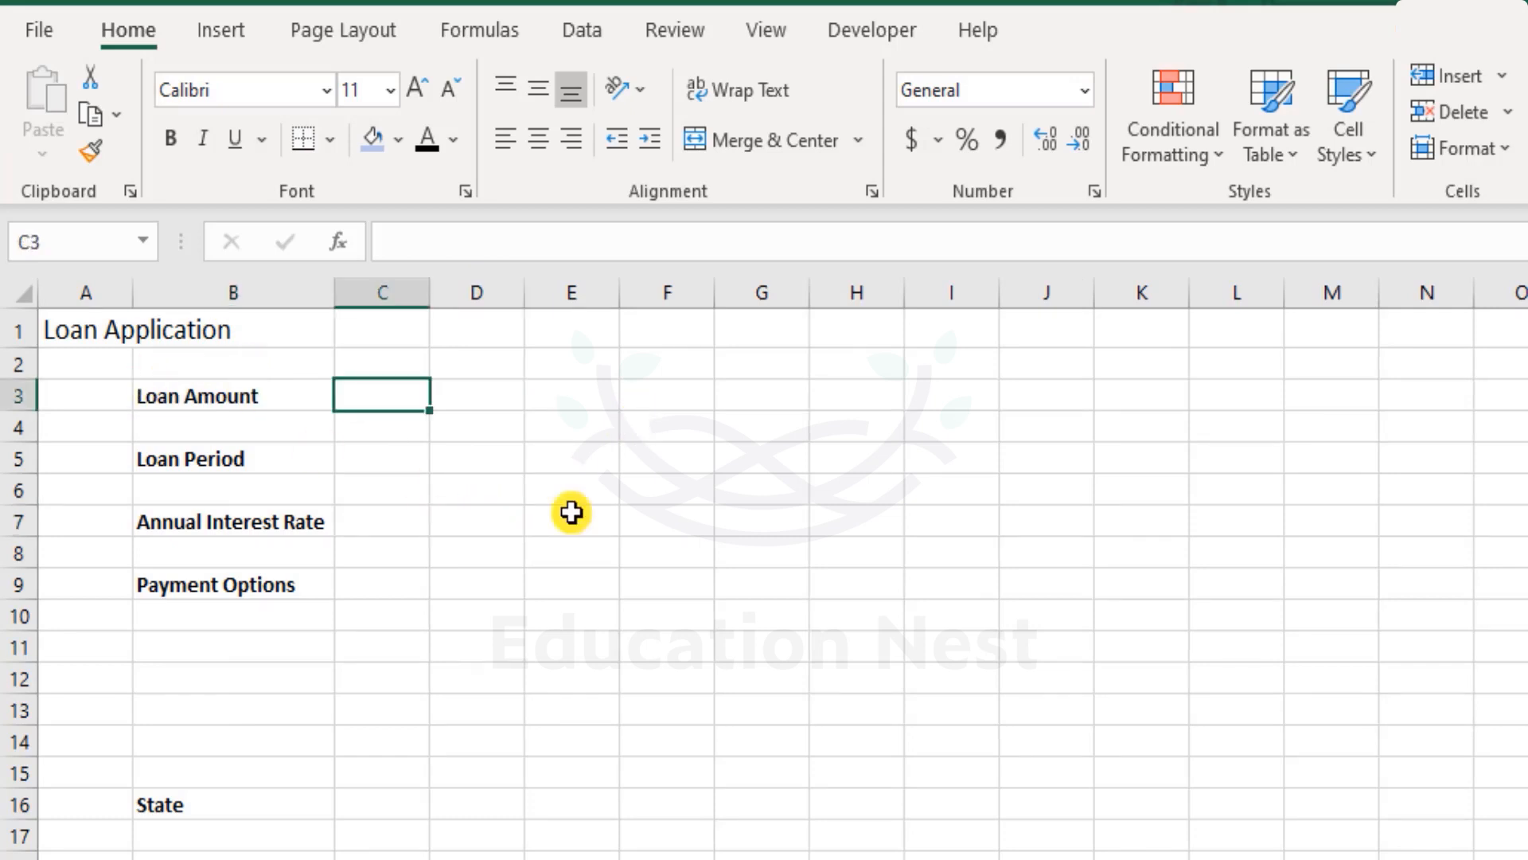
left_click(442, 557)
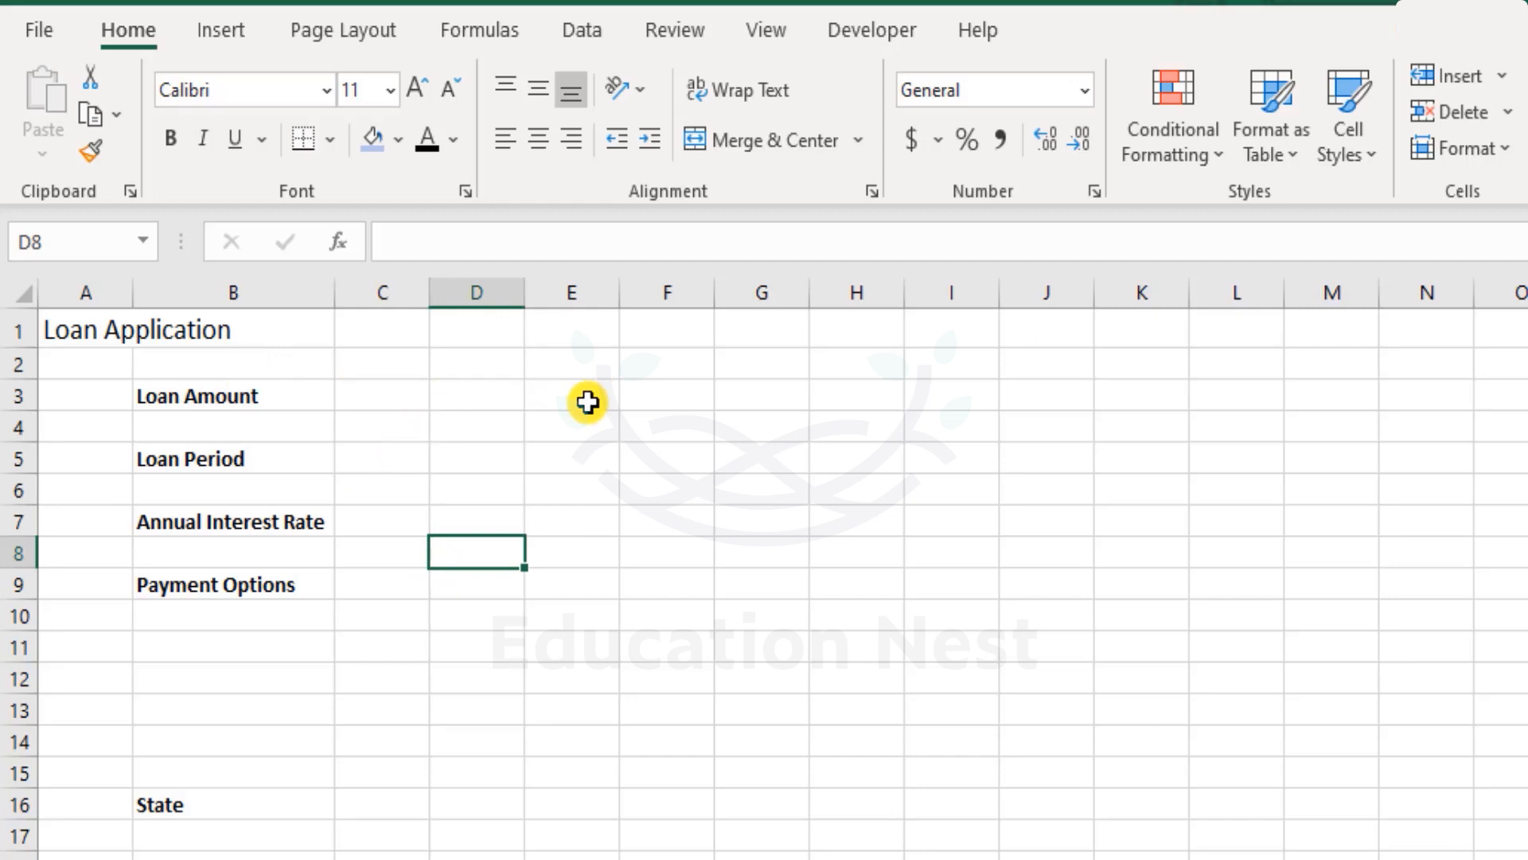
- Insert a Form Controls scroll bar, drawing it vertically in column C
left_click(879, 36)
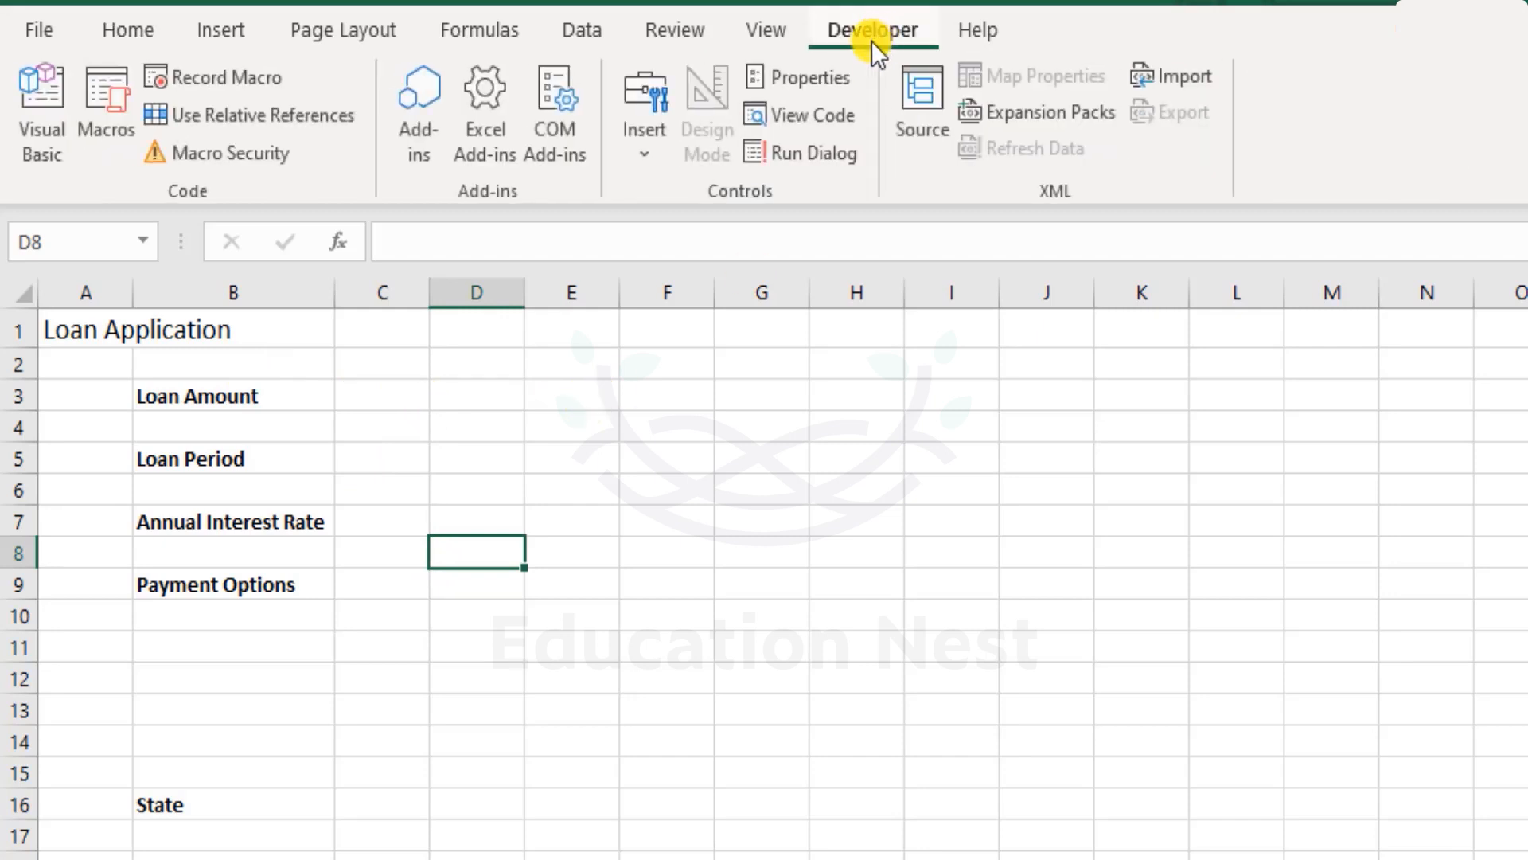
left_click(643, 134)
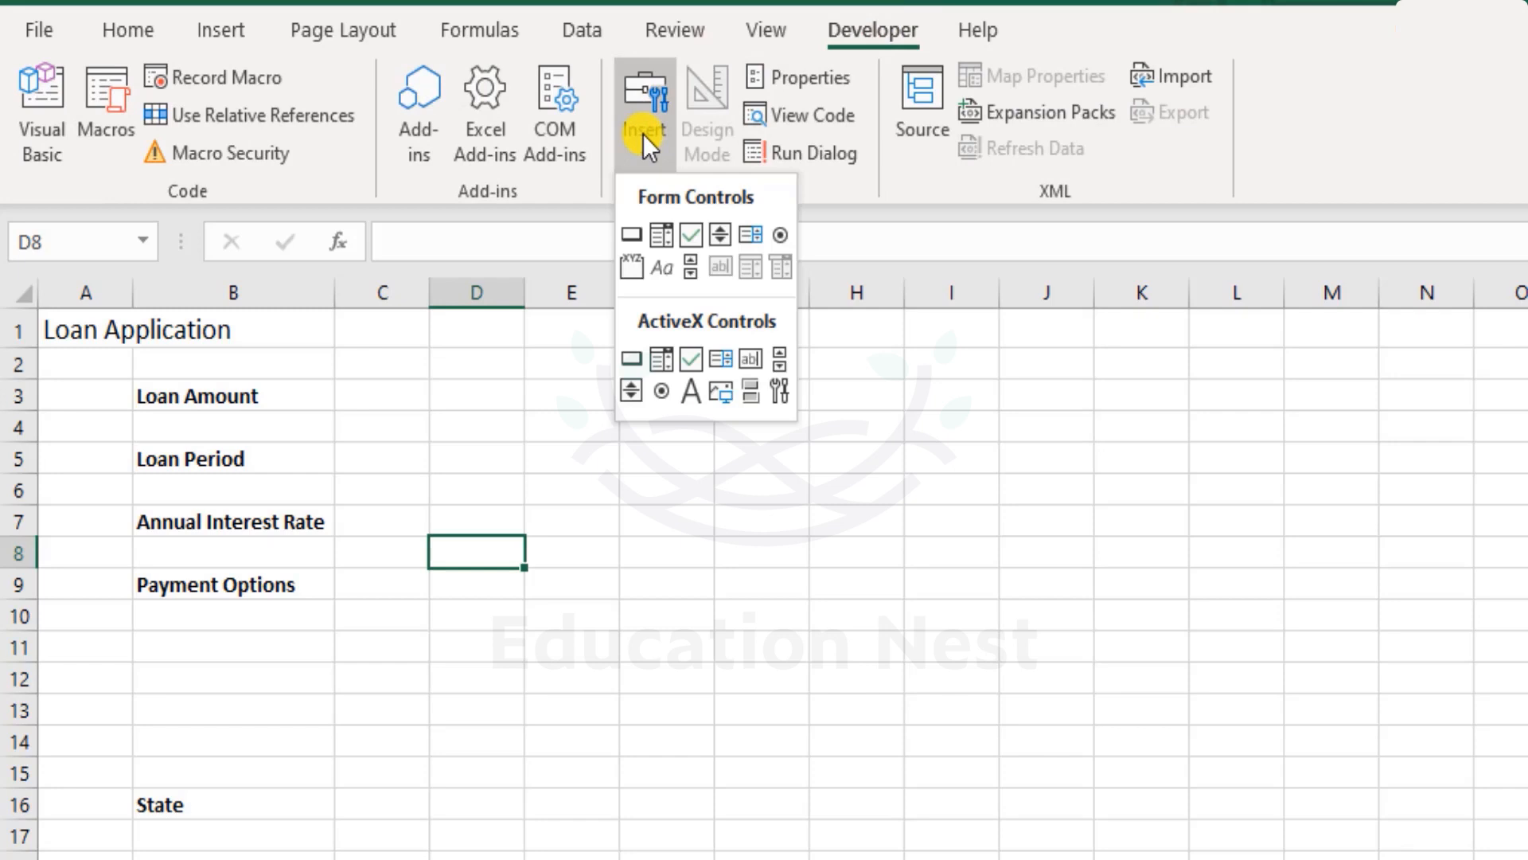
left_click(690, 266)
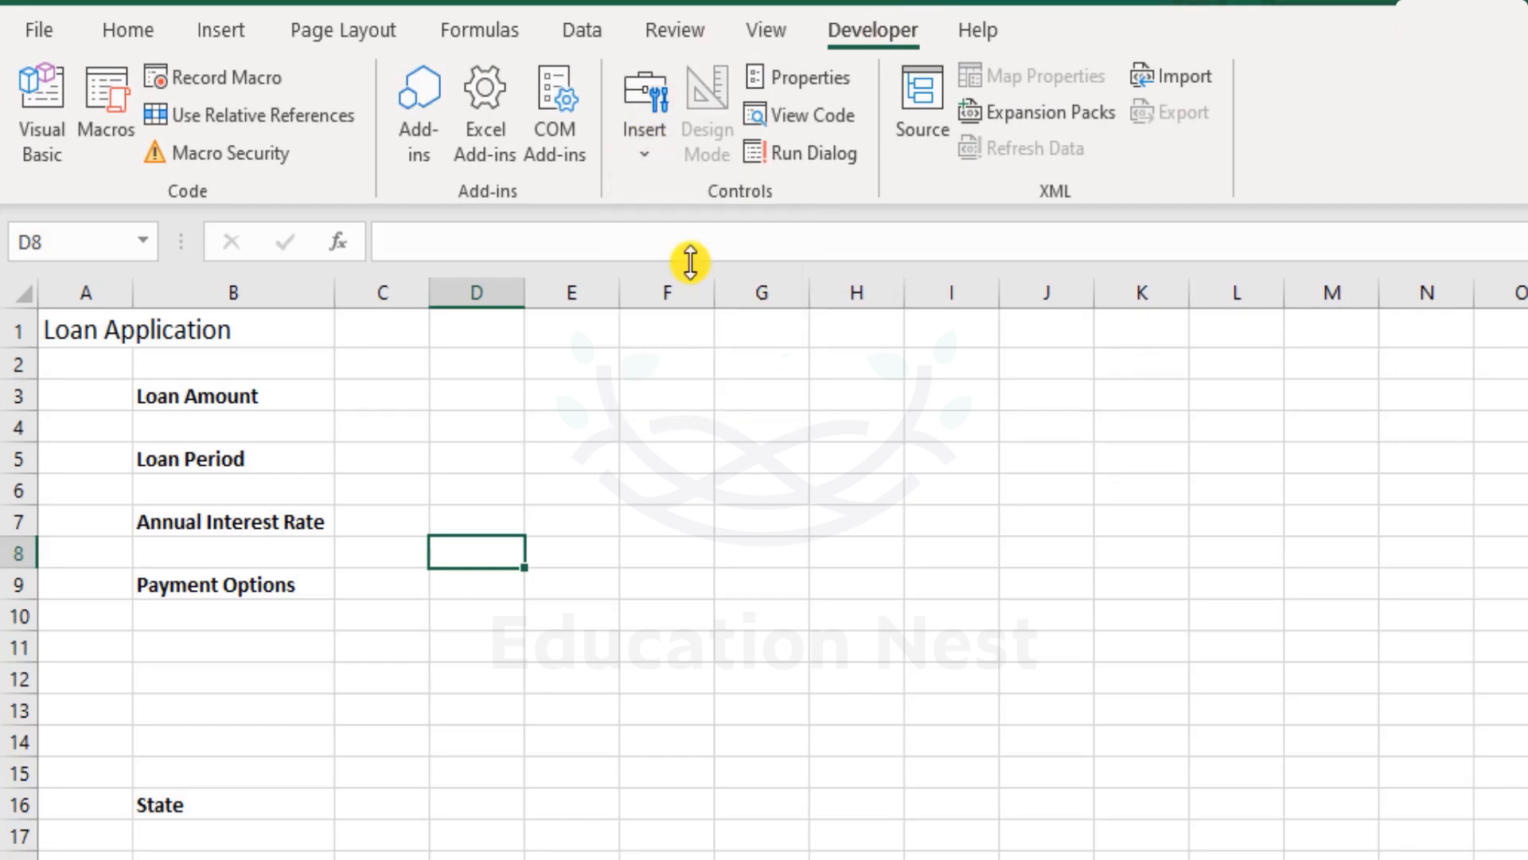
left_click_drag(361, 494, 336, 699)
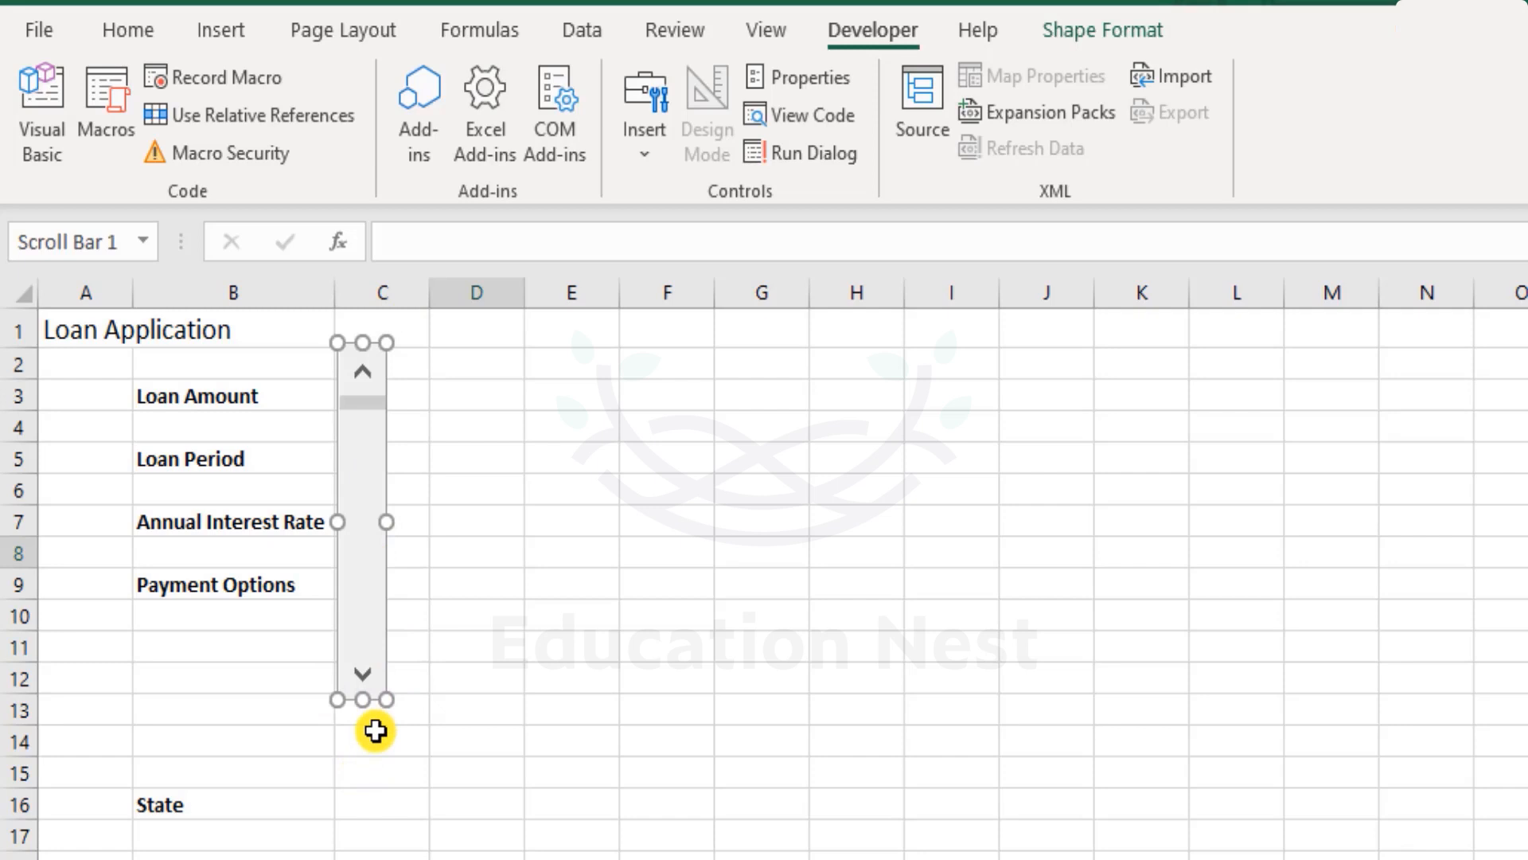
- Reshape the scroll bar into a horizontal bar spanning columns C to E in row 3 beside Loan Amount
left_click_drag(338, 344, 614, 411)
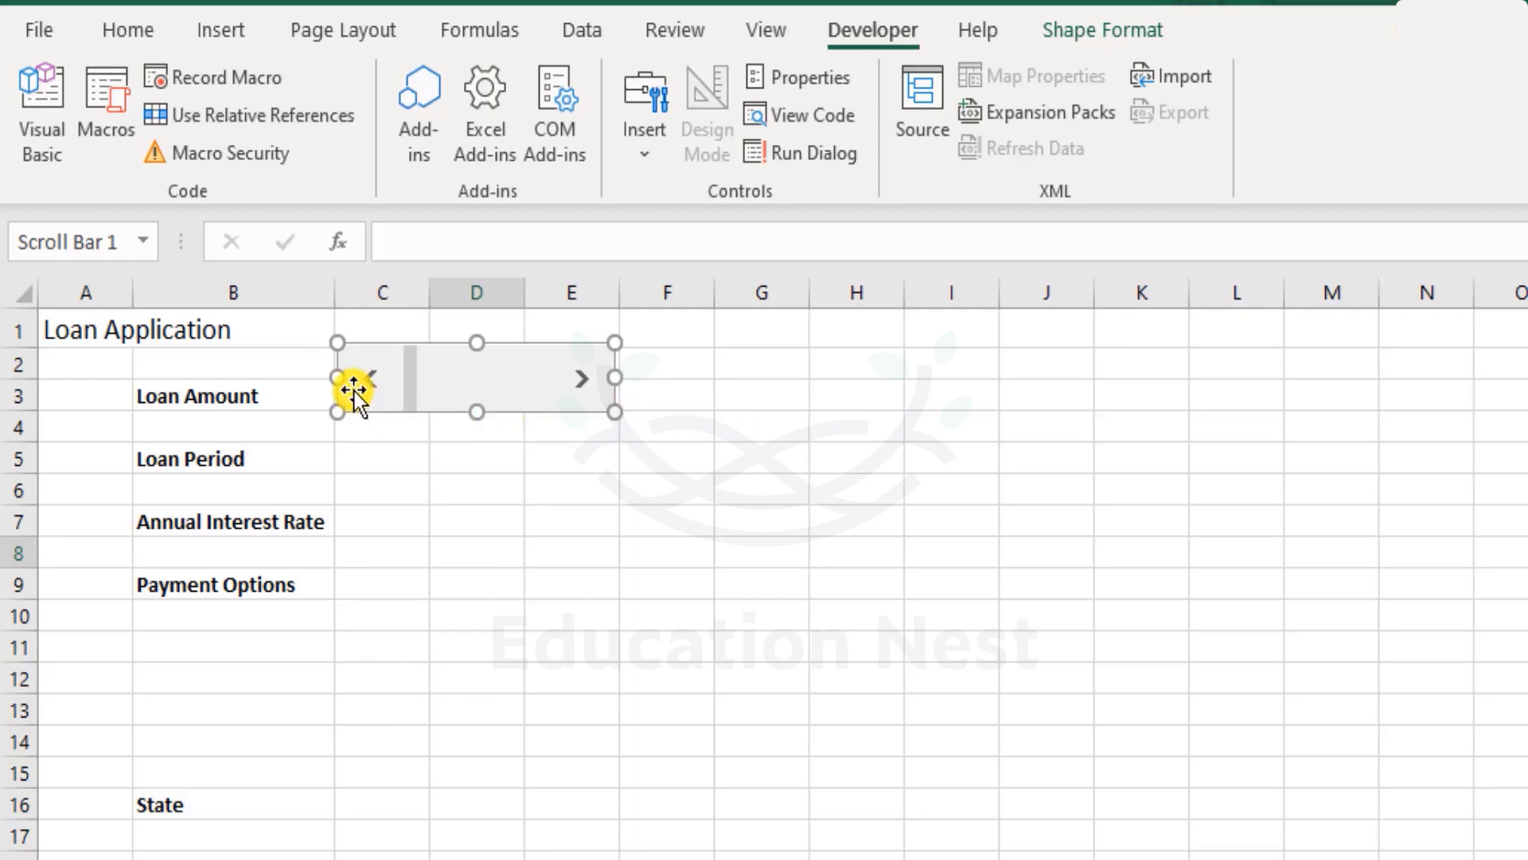
left_click_drag(335, 376, 332, 375)
left_click_drag(616, 376, 619, 376)
left_click_drag(472, 345, 470, 379)
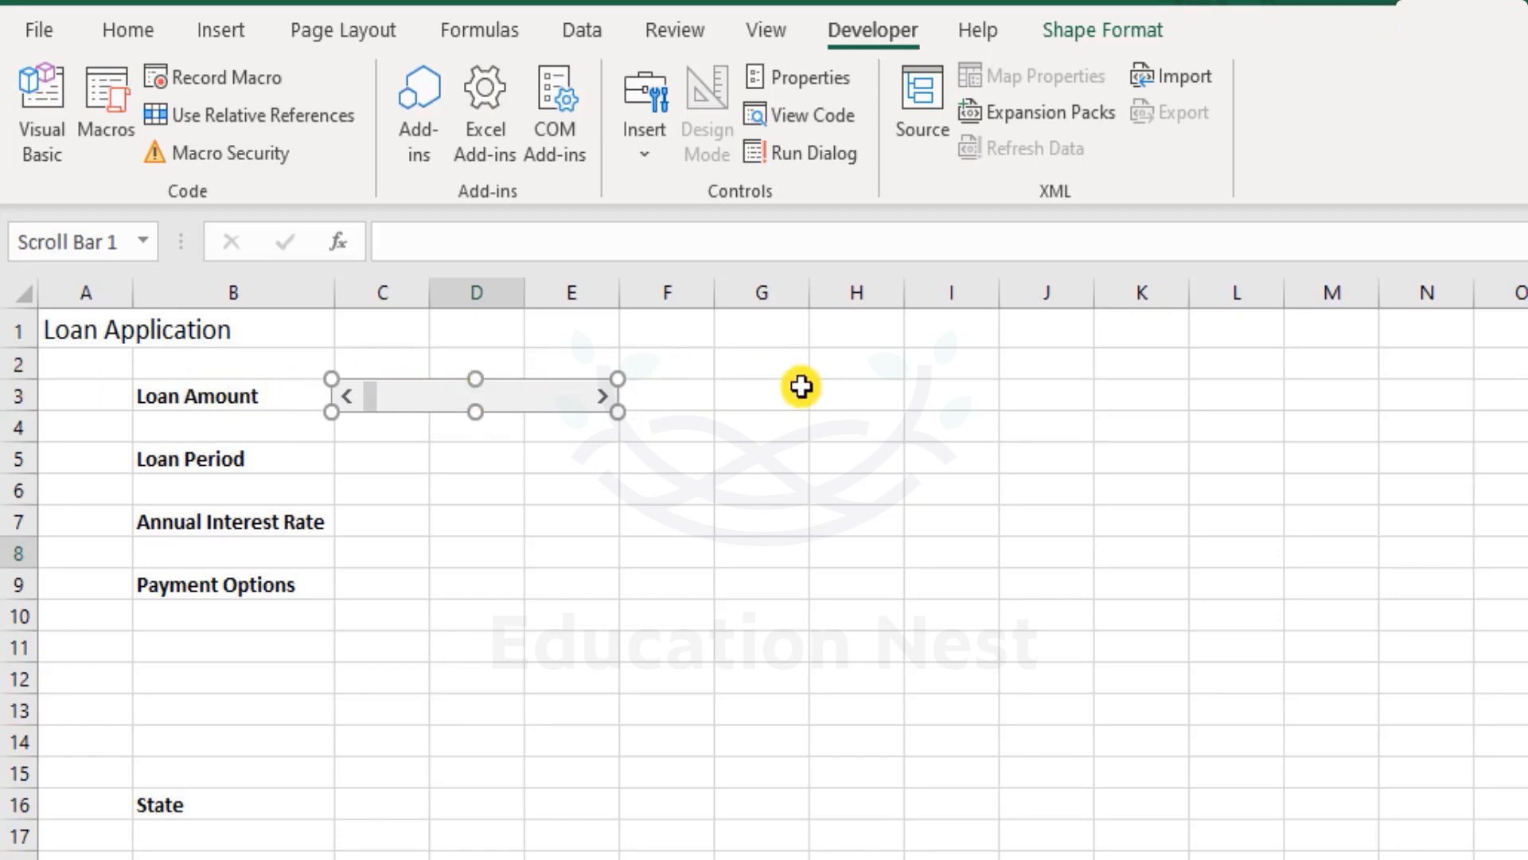
- Open Format Control for the Loan Amount scroll bar and set its minimum value to 100
right_click(519, 396)
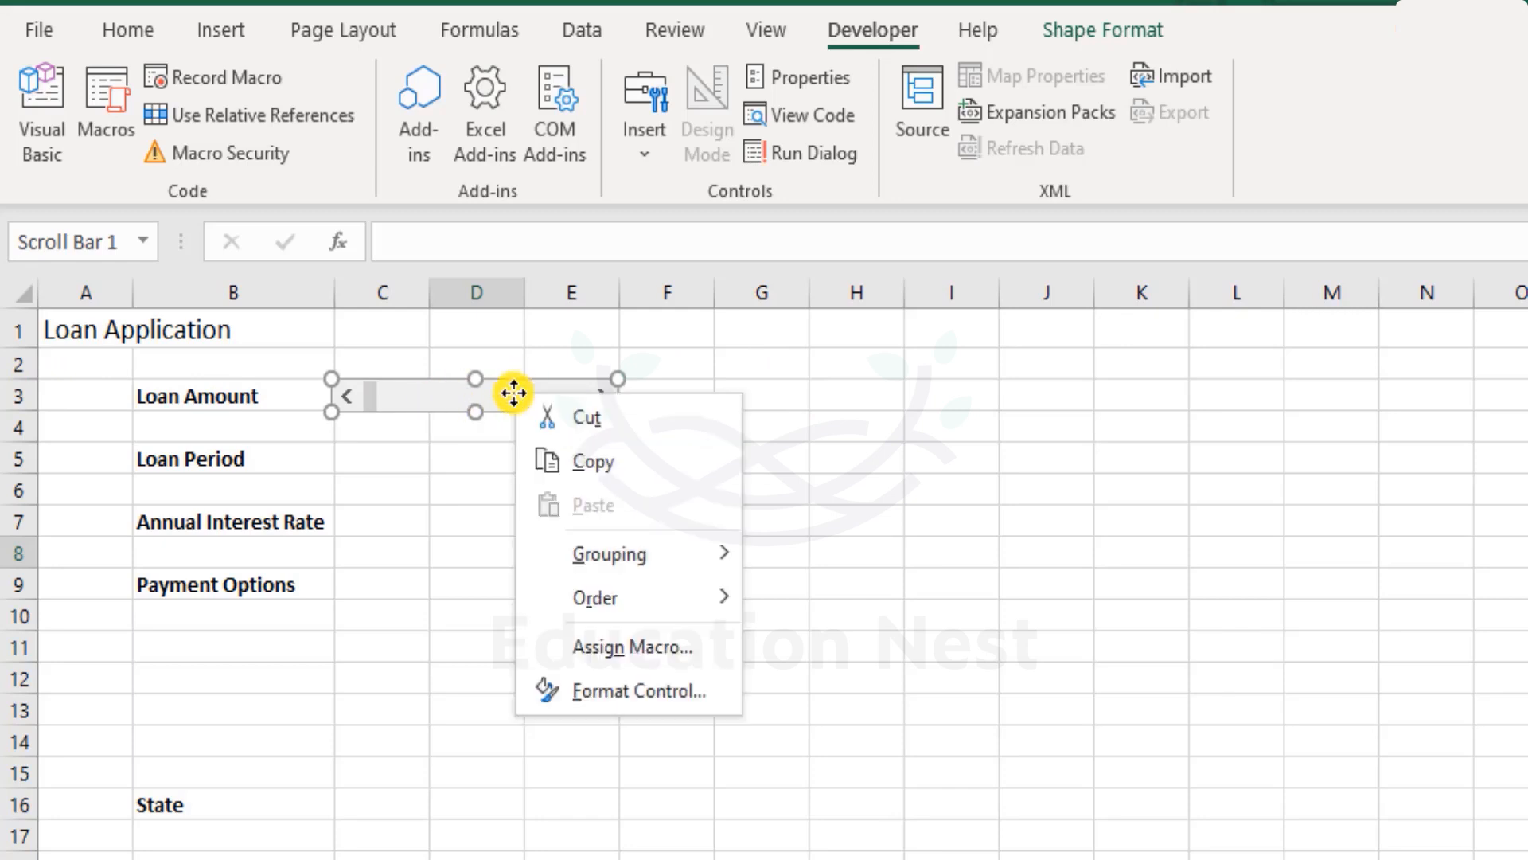
left_click(675, 686)
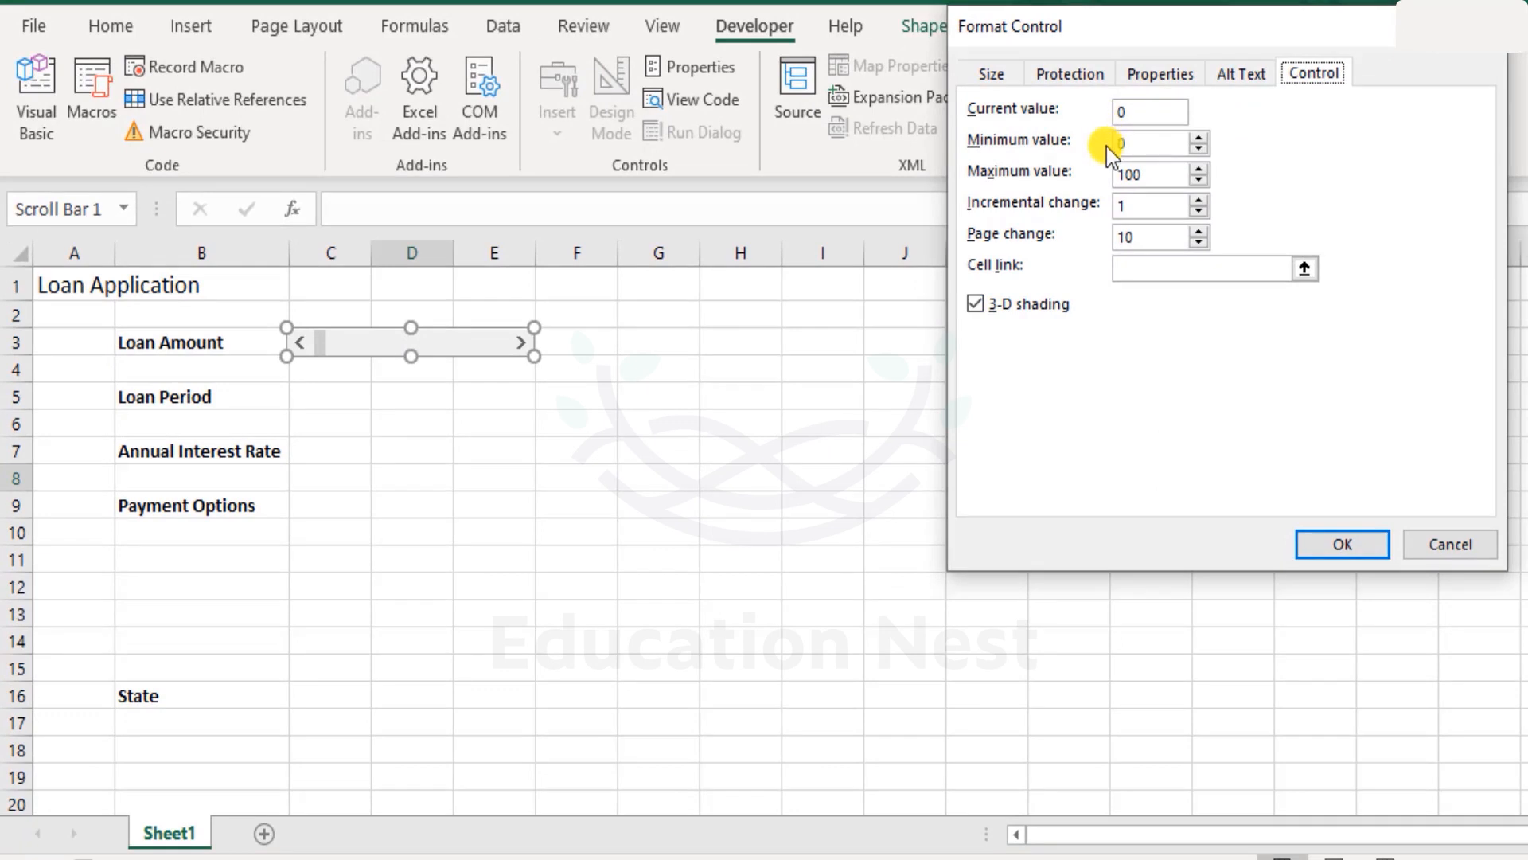
left_click_drag(1165, 146, 859, 145)
type("100")
- Set the scroll bar's maximum value to 50000
left_click(1165, 169)
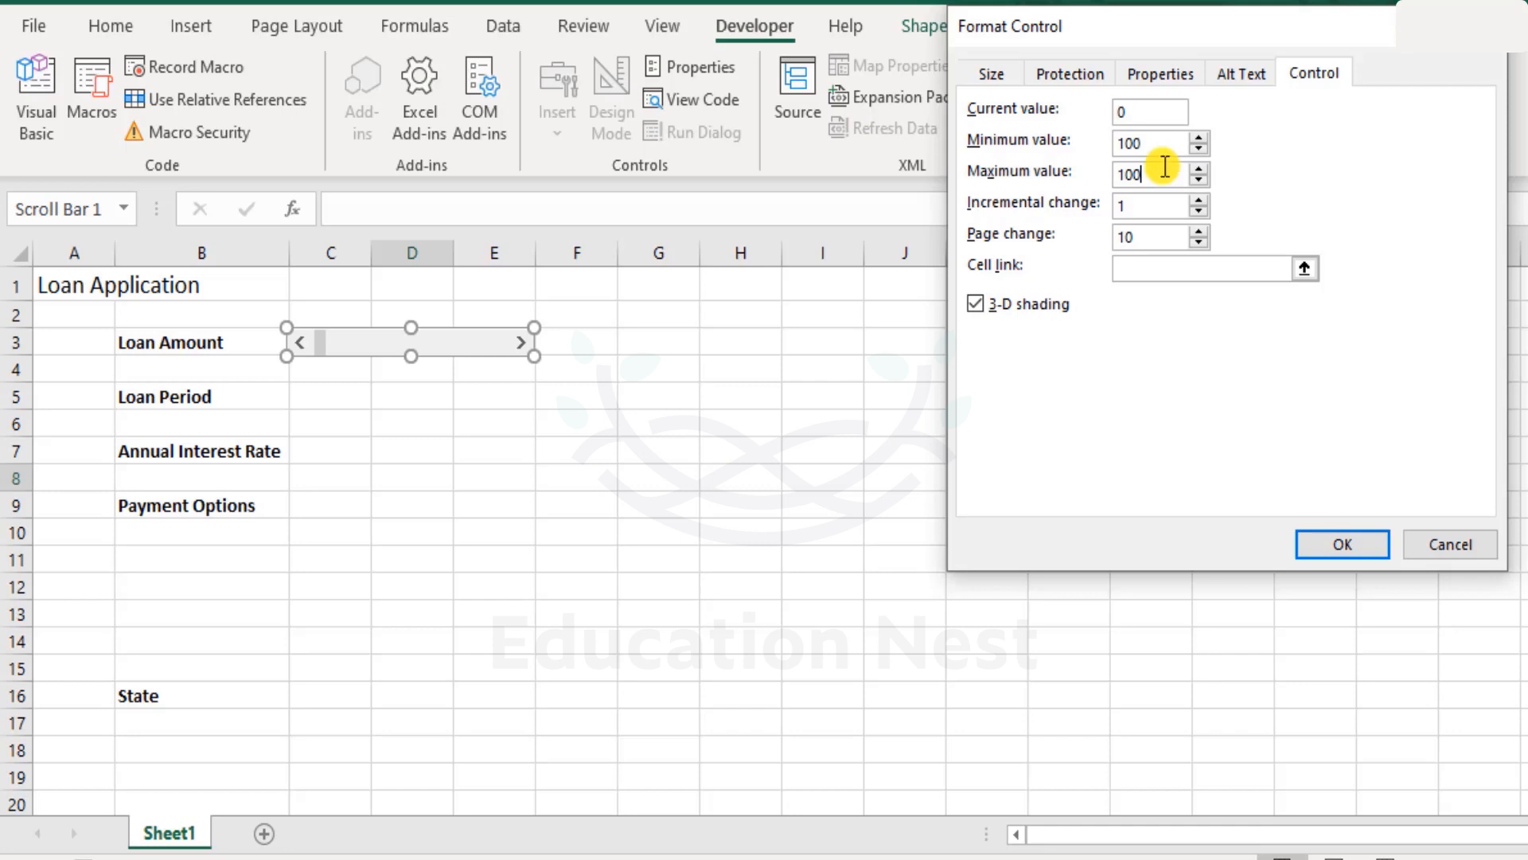
left_click_drag(1165, 171, 617, 177)
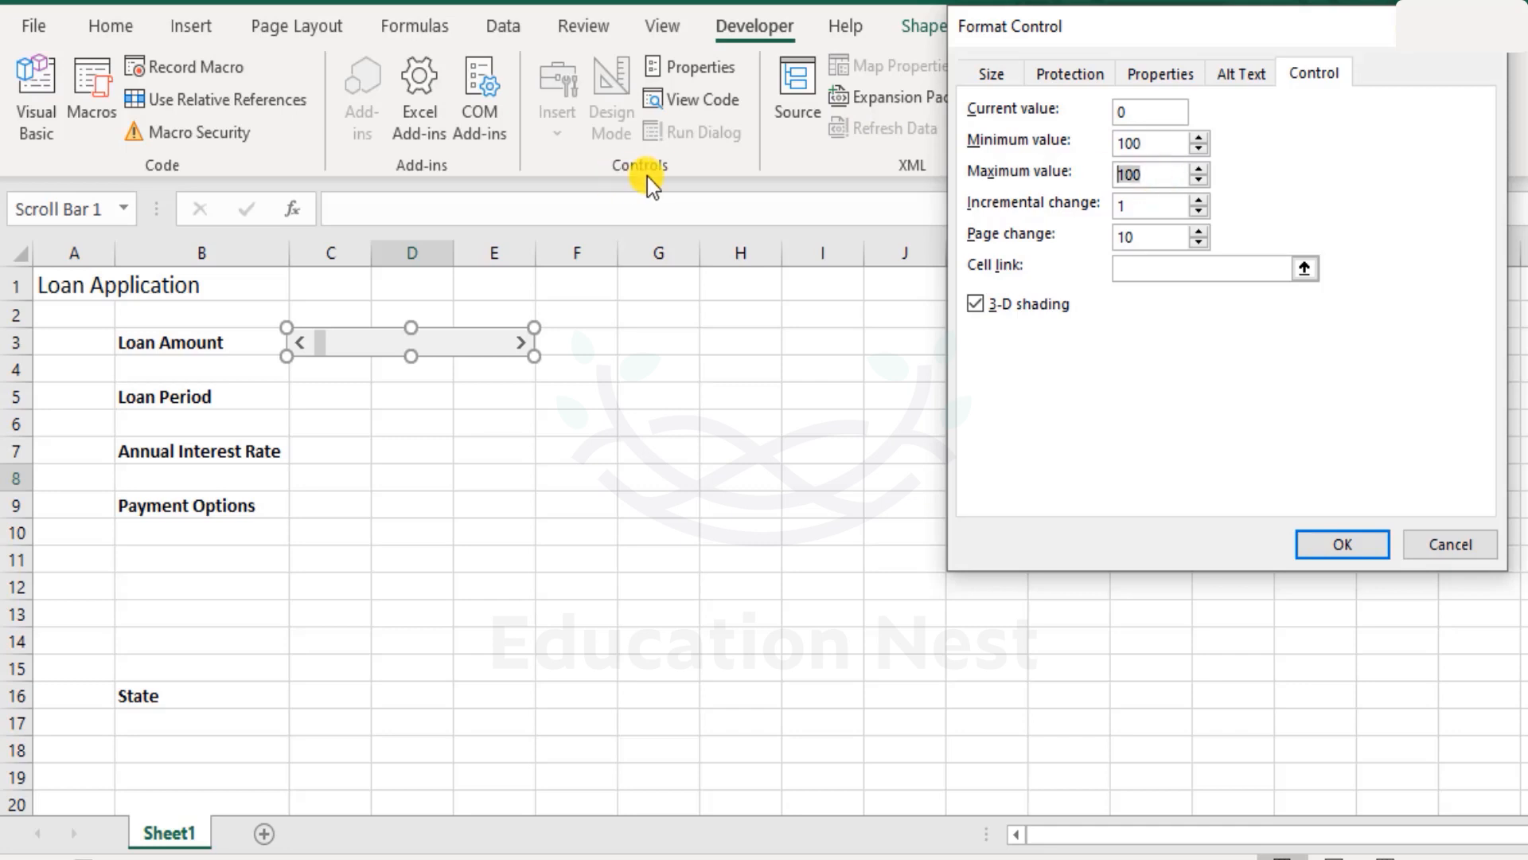
type("3000")
key("BackSpace")
key("BackSpace")
key("BackSpace")
key("BackSpace")
type("50000")
- Set the scroll bar's page change to 1000
left_click(1159, 207)
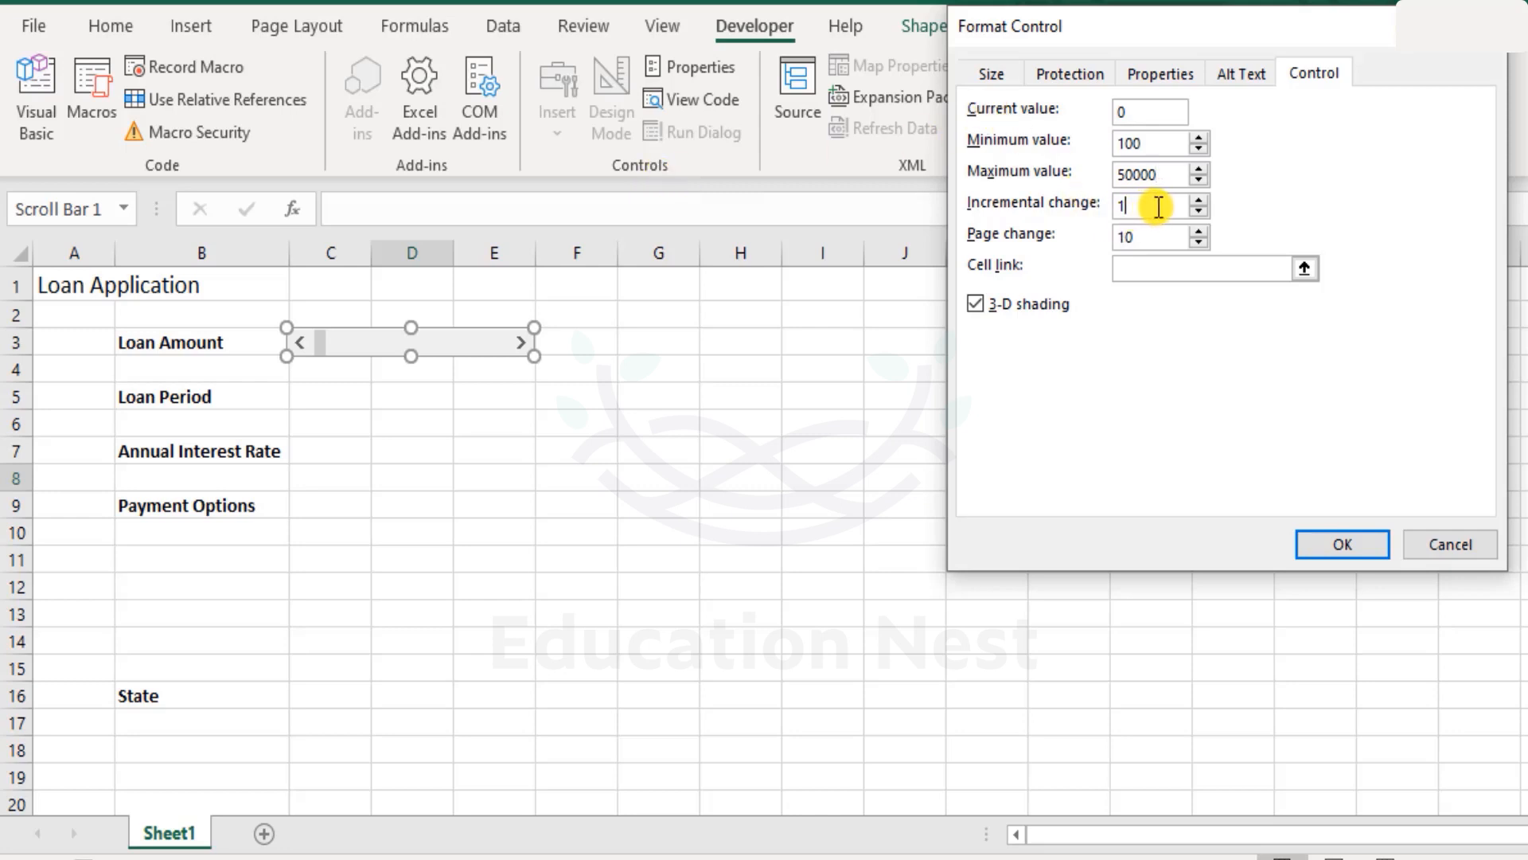
left_click(1158, 236)
double_click(1158, 237)
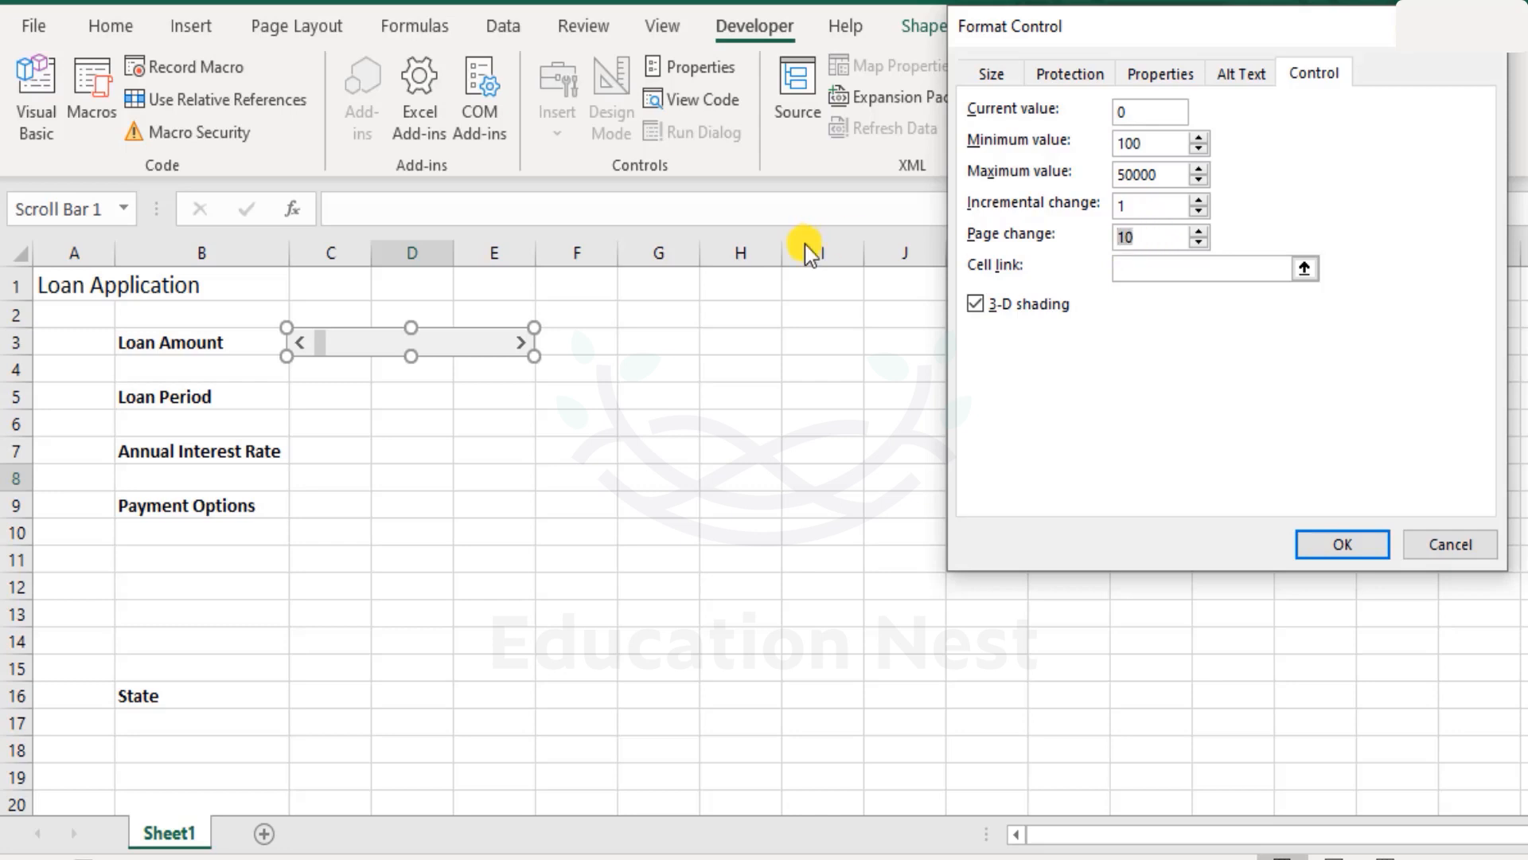
type("1000")
- Link the scroll bar to cell G3
left_click(1153, 269)
left_click(974, 304)
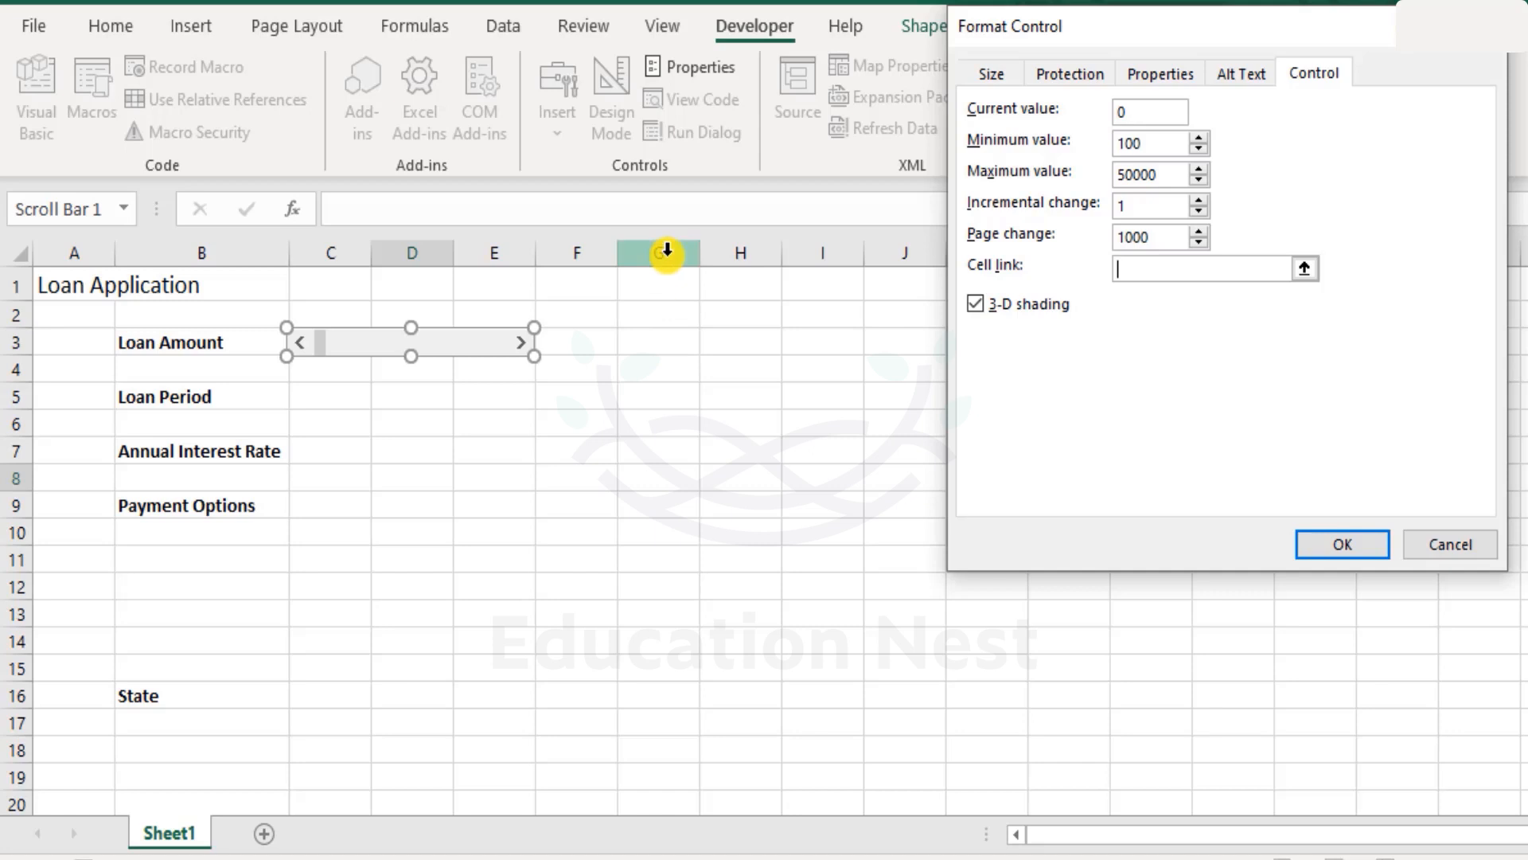
left_click(675, 347)
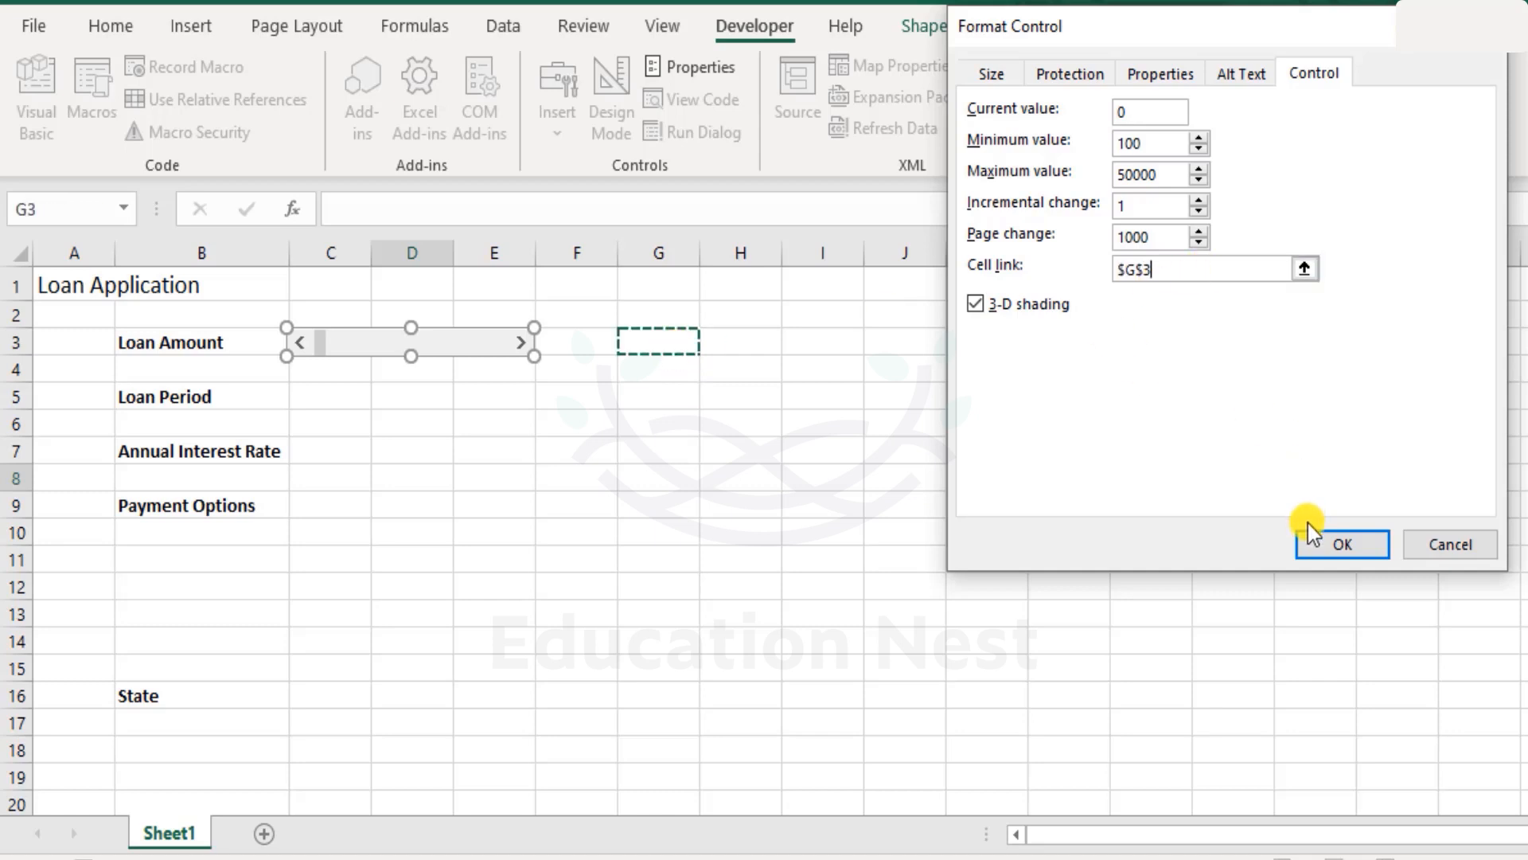
- Set the scroll bar's maximum value to 30000
left_click(1006, 73)
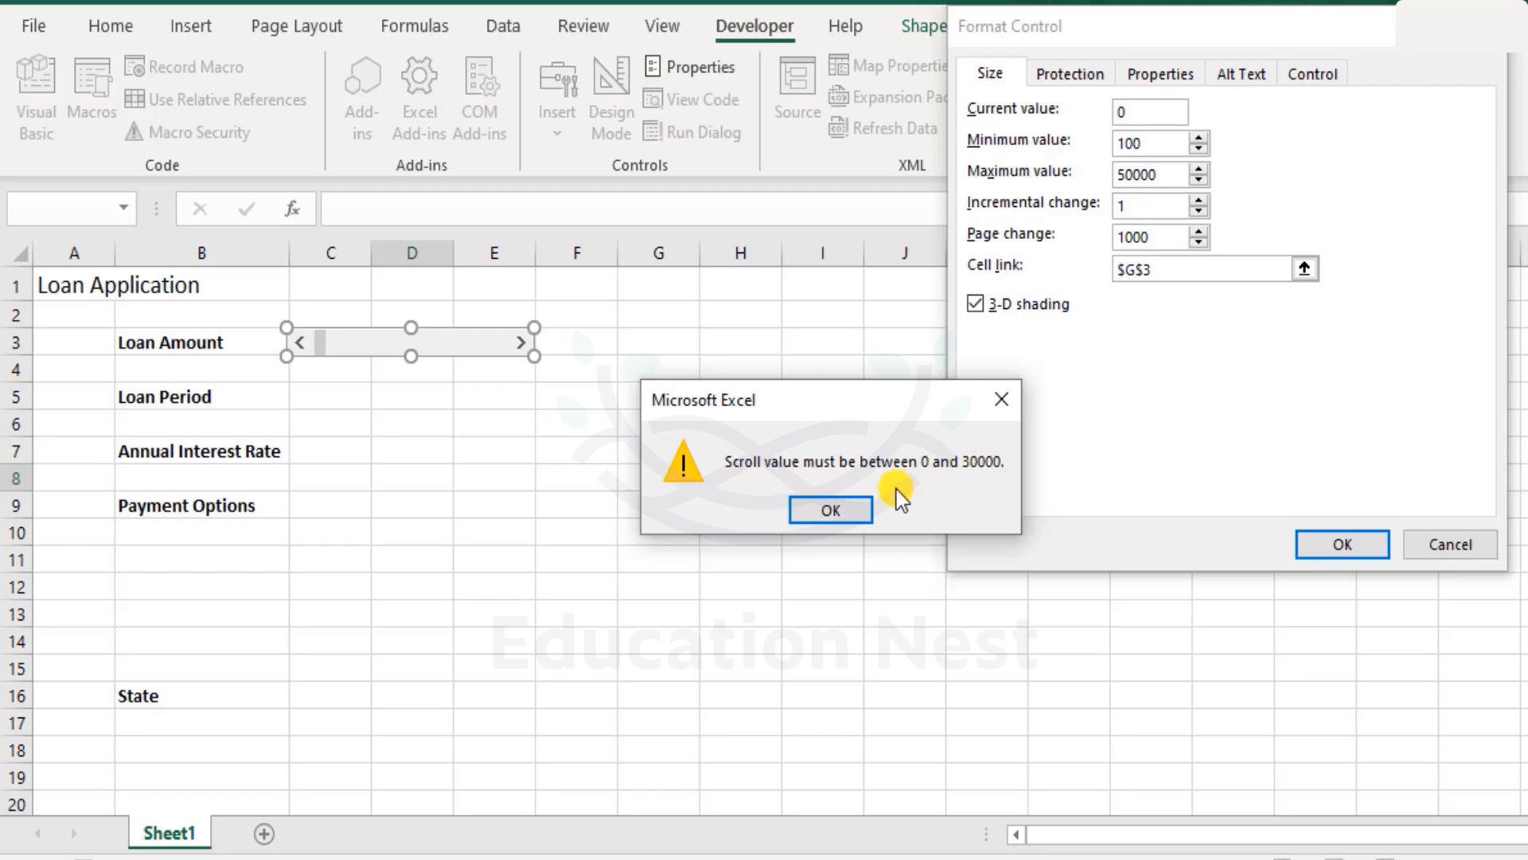
left_click(833, 509)
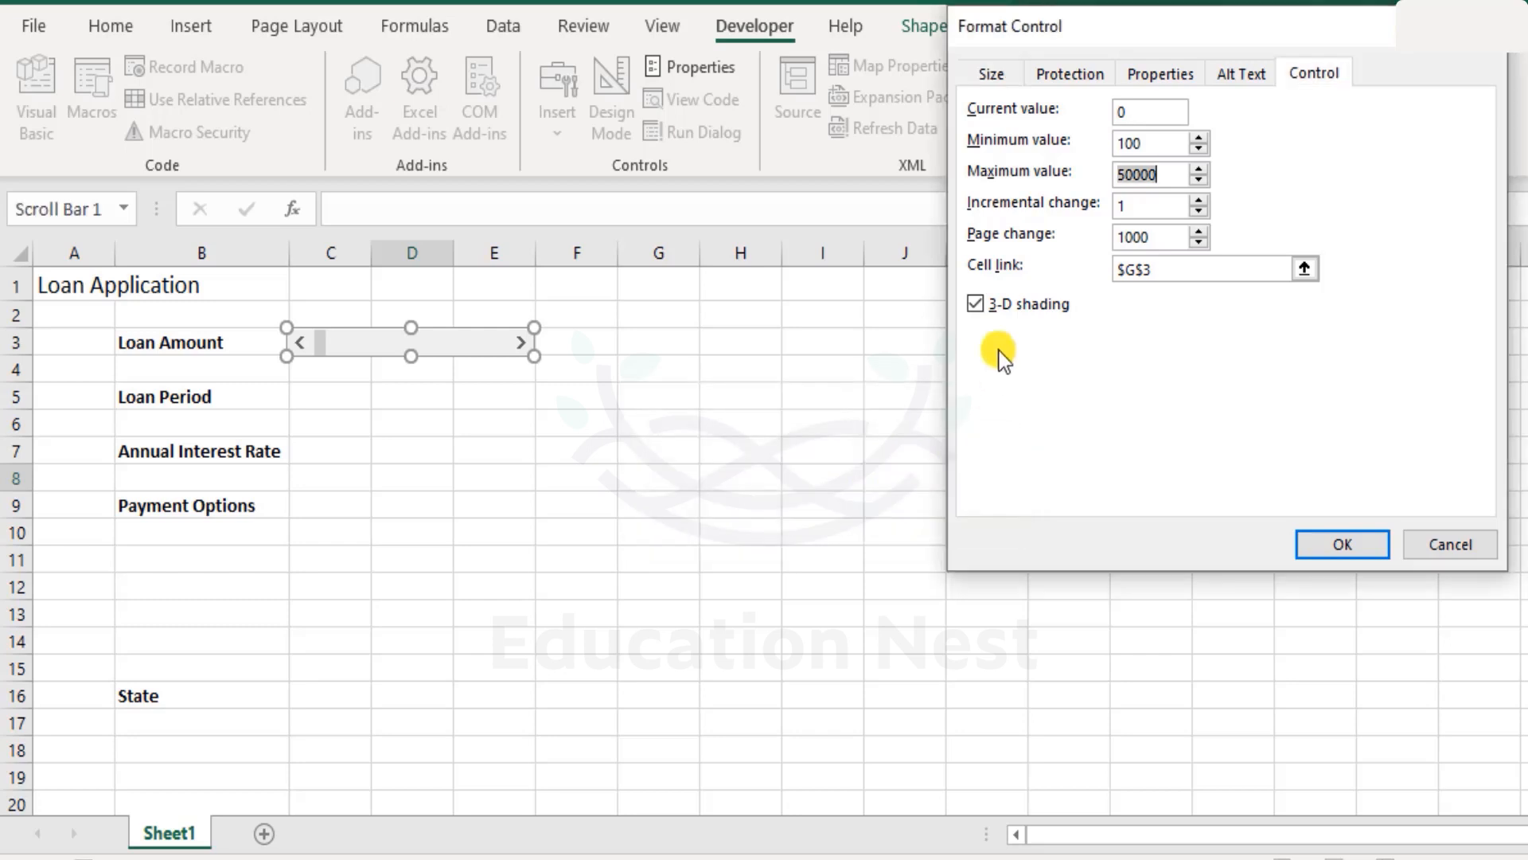
left_click(1123, 174)
key("BackSpace")
type("3")
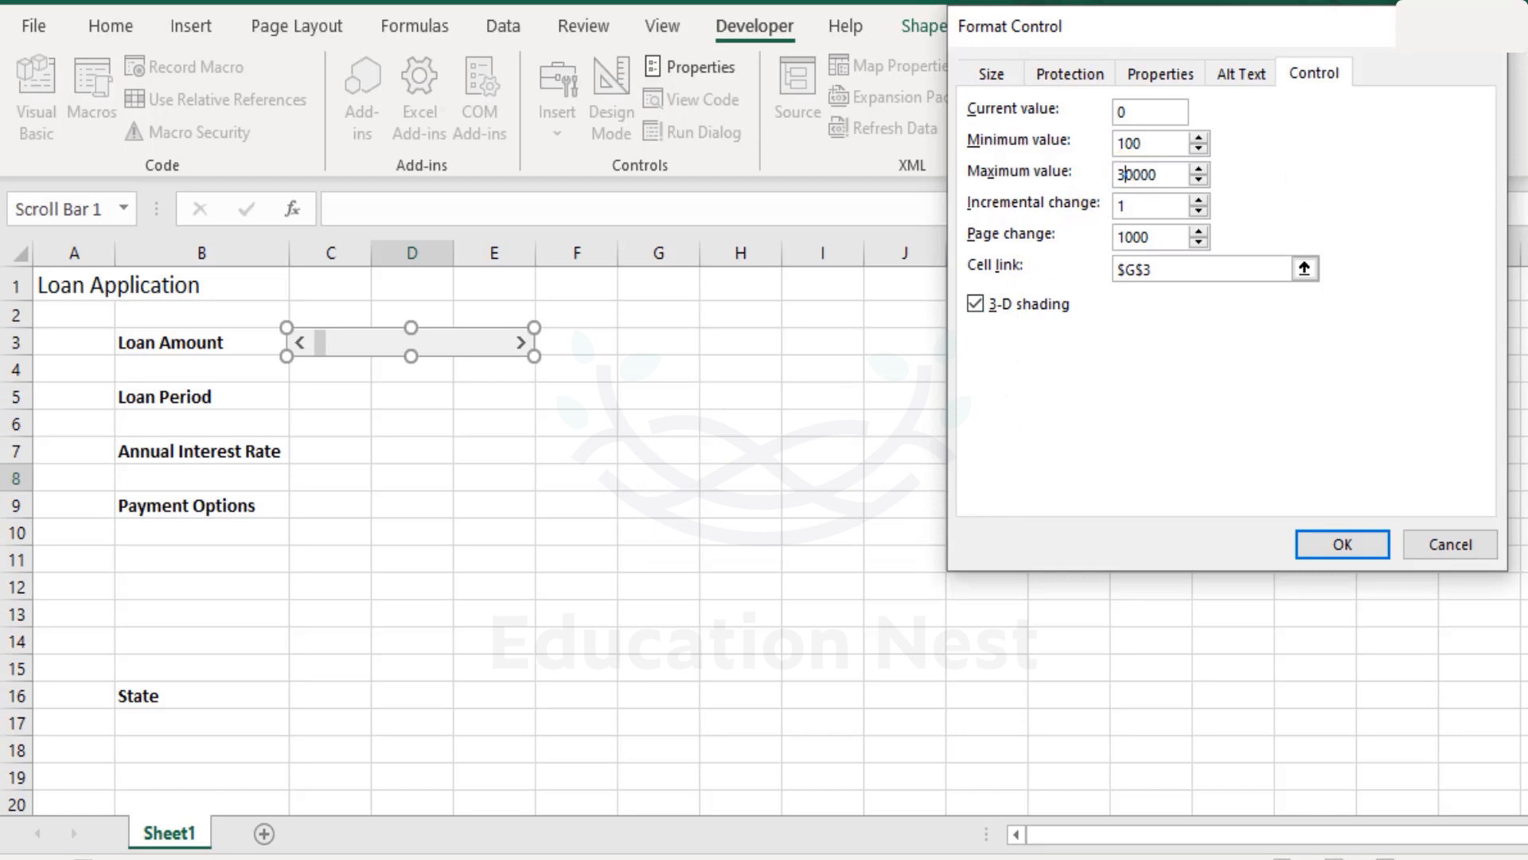
left_click(1172, 154)
- Review the Size, Protection, Properties and Alt Text tabs, then apply the scroll bar settings and deselect it
left_click(1016, 76)
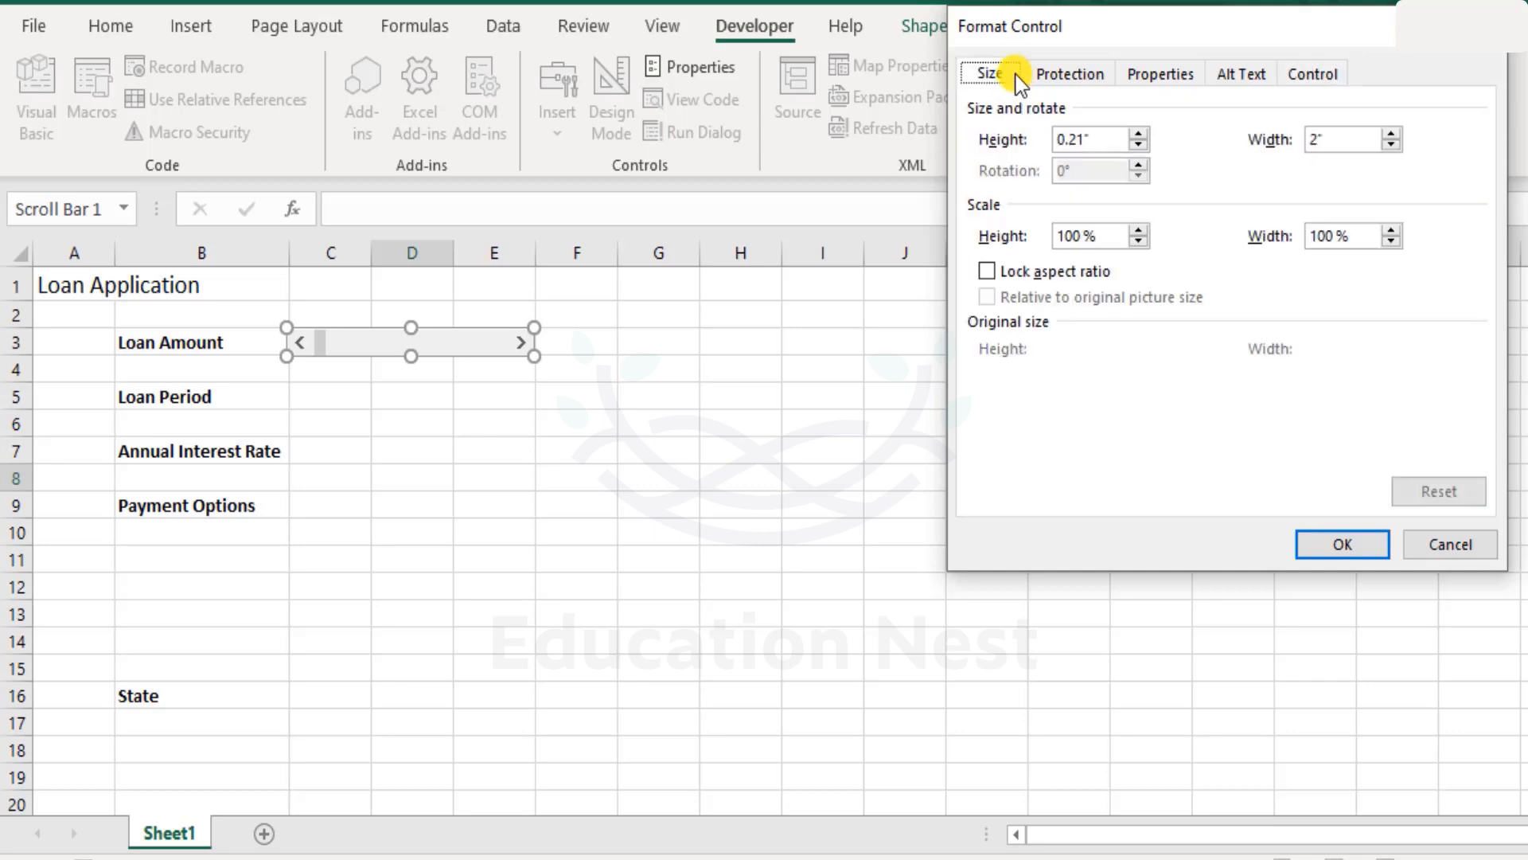
left_click(1076, 73)
left_click(1185, 70)
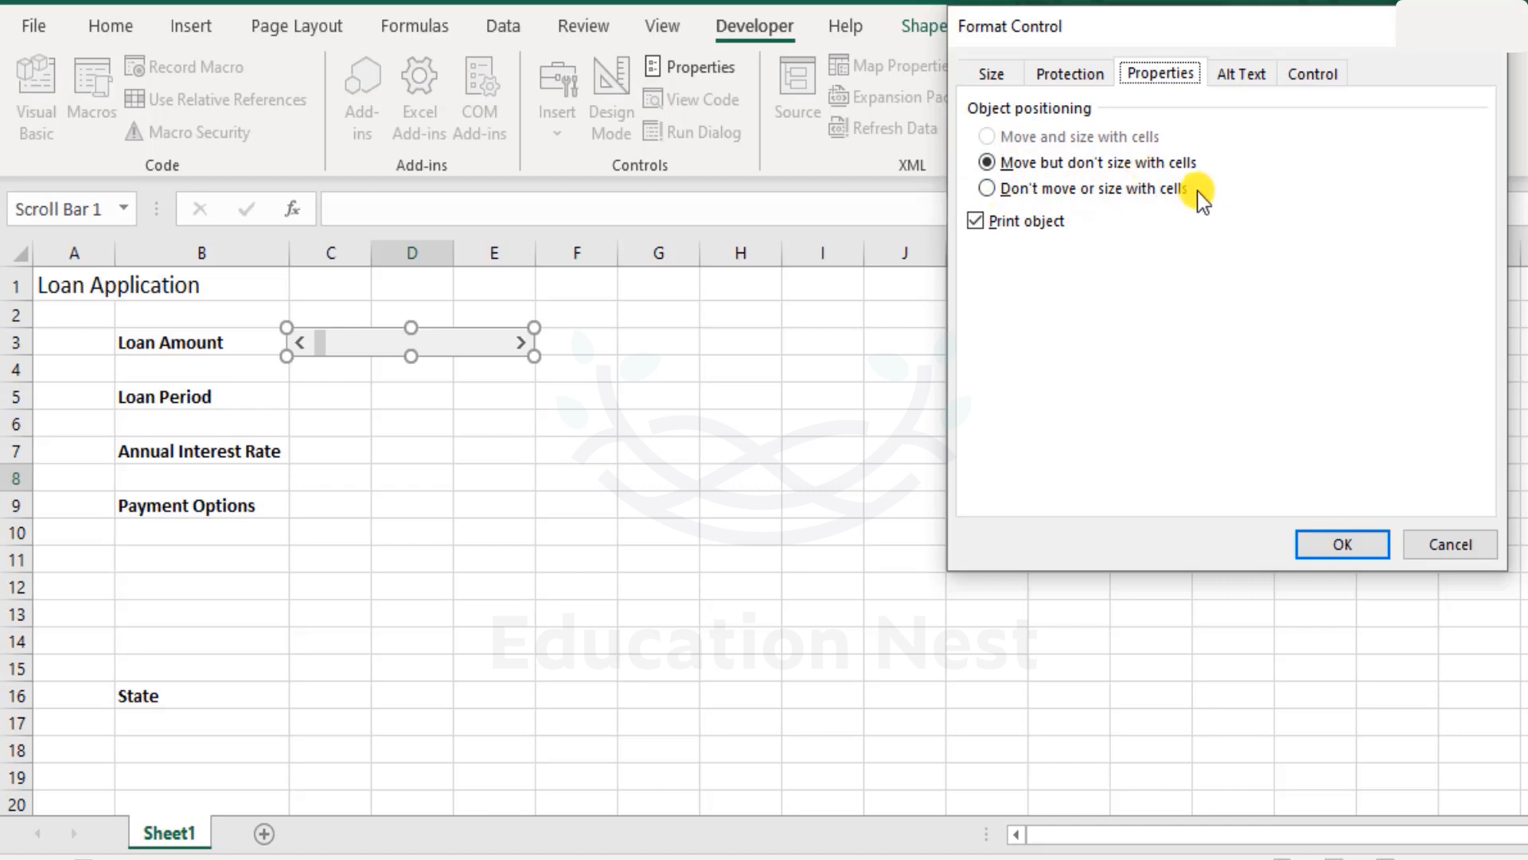
left_click(1248, 76)
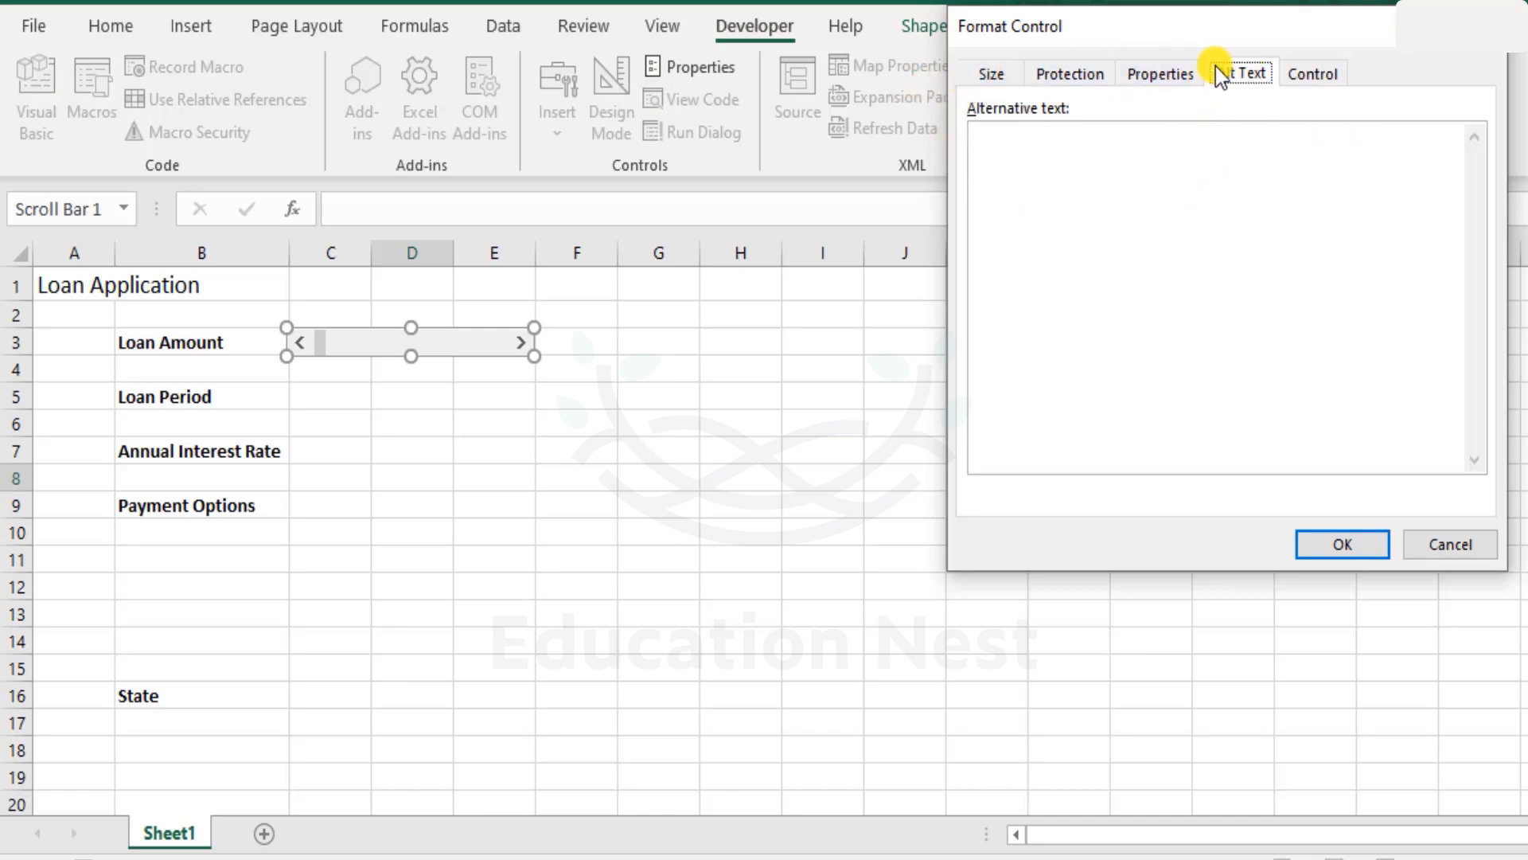
left_click(1038, 77)
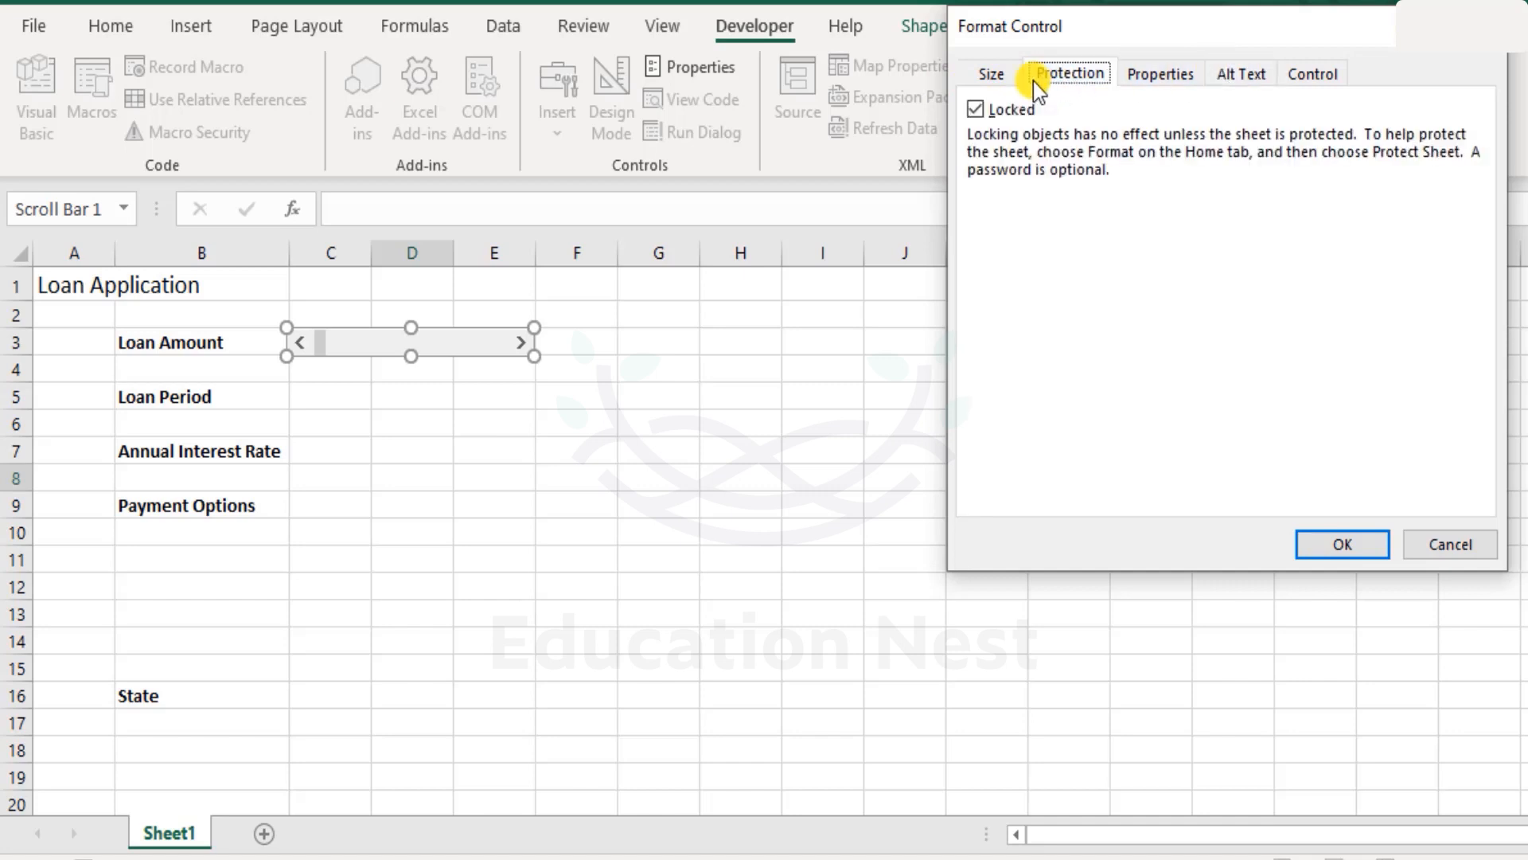
left_click(991, 74)
left_click(1182, 80)
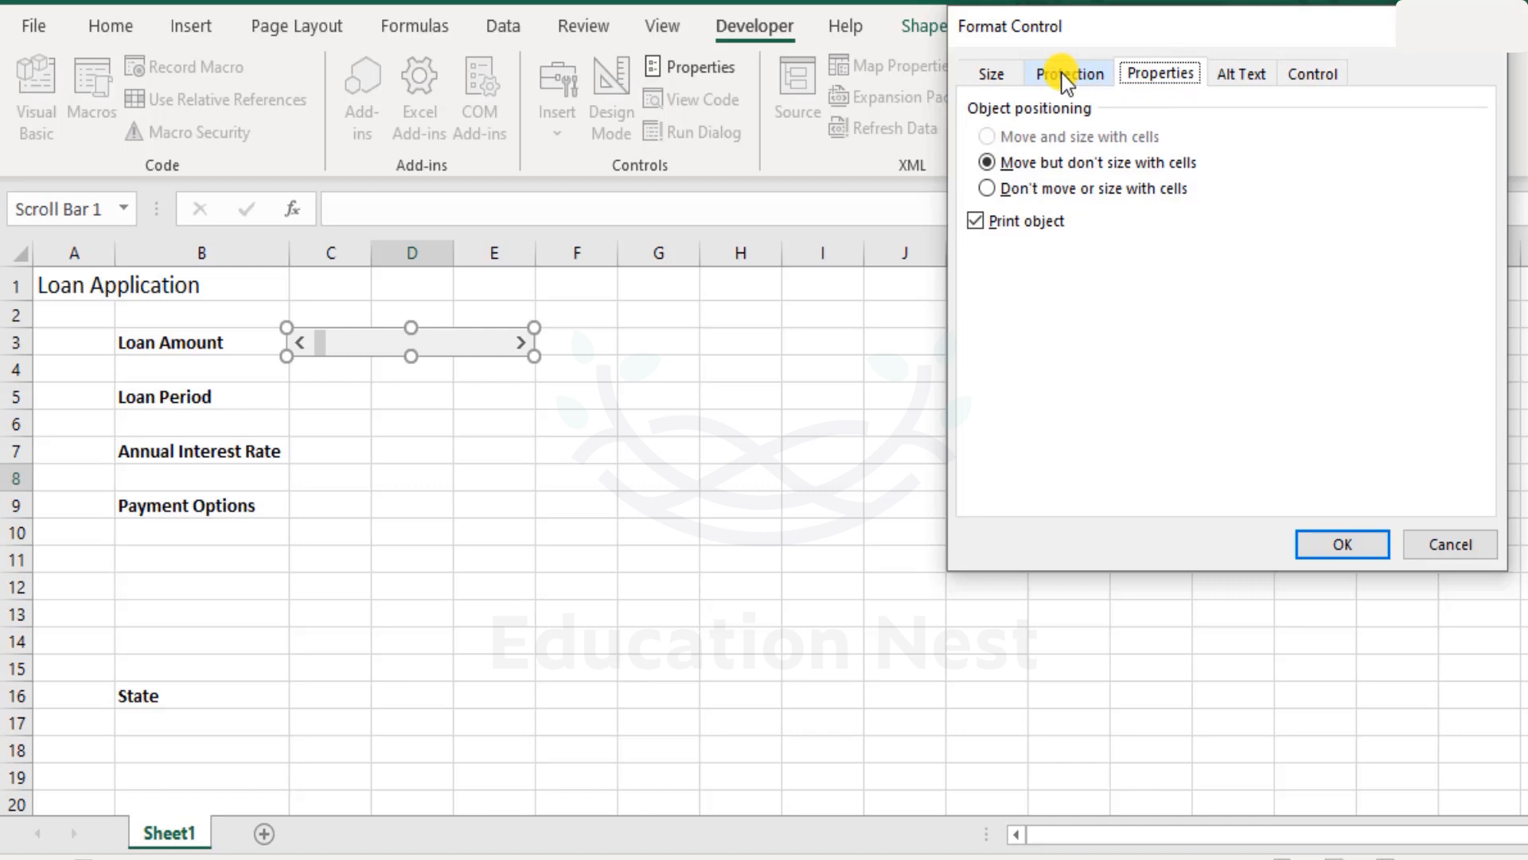
left_click(1326, 78)
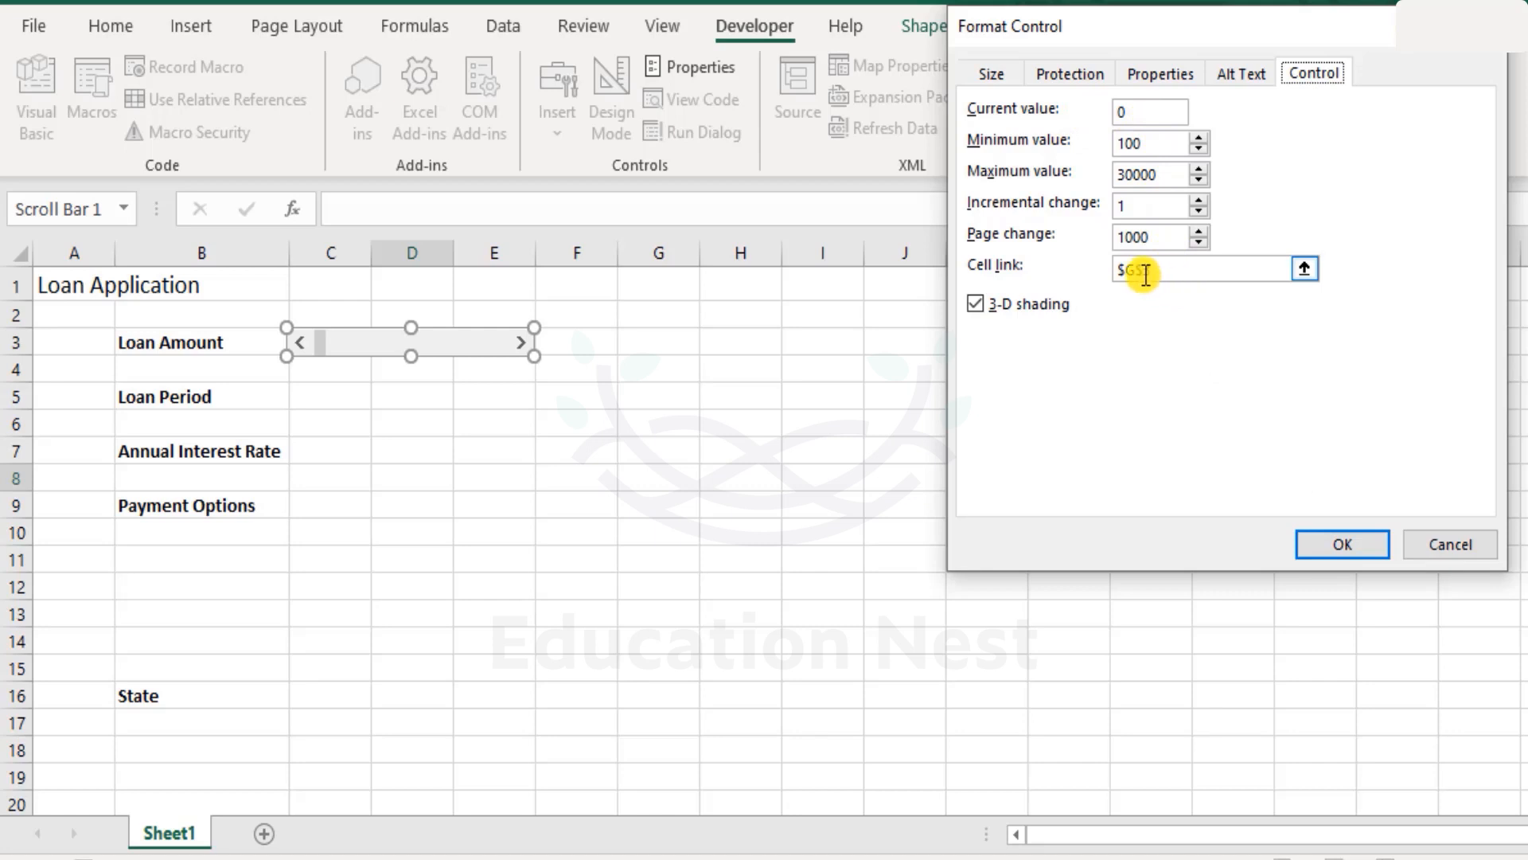
left_click(1363, 544)
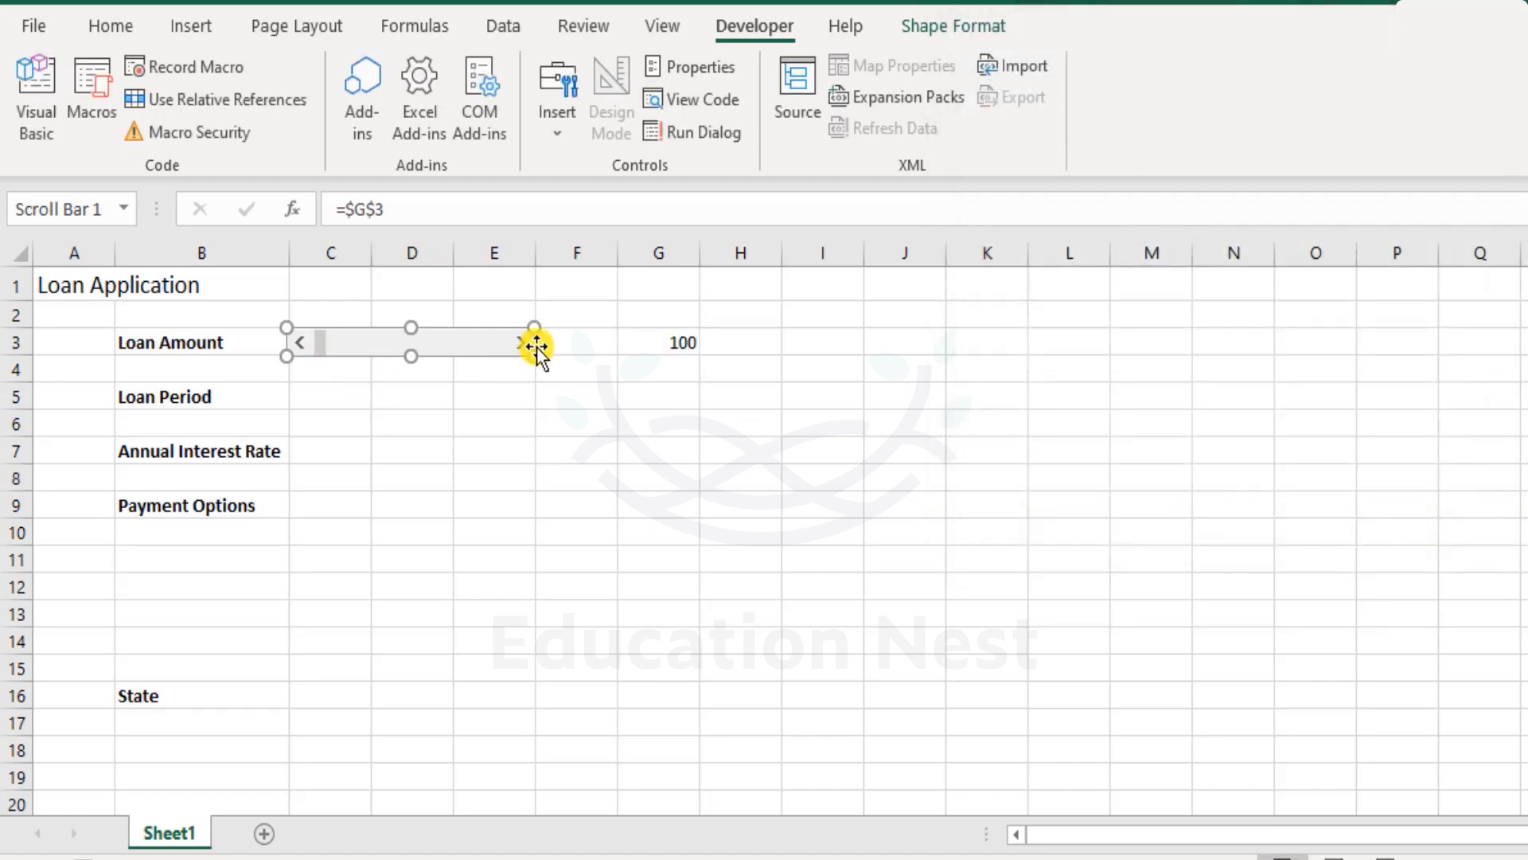
left_click(504, 394)
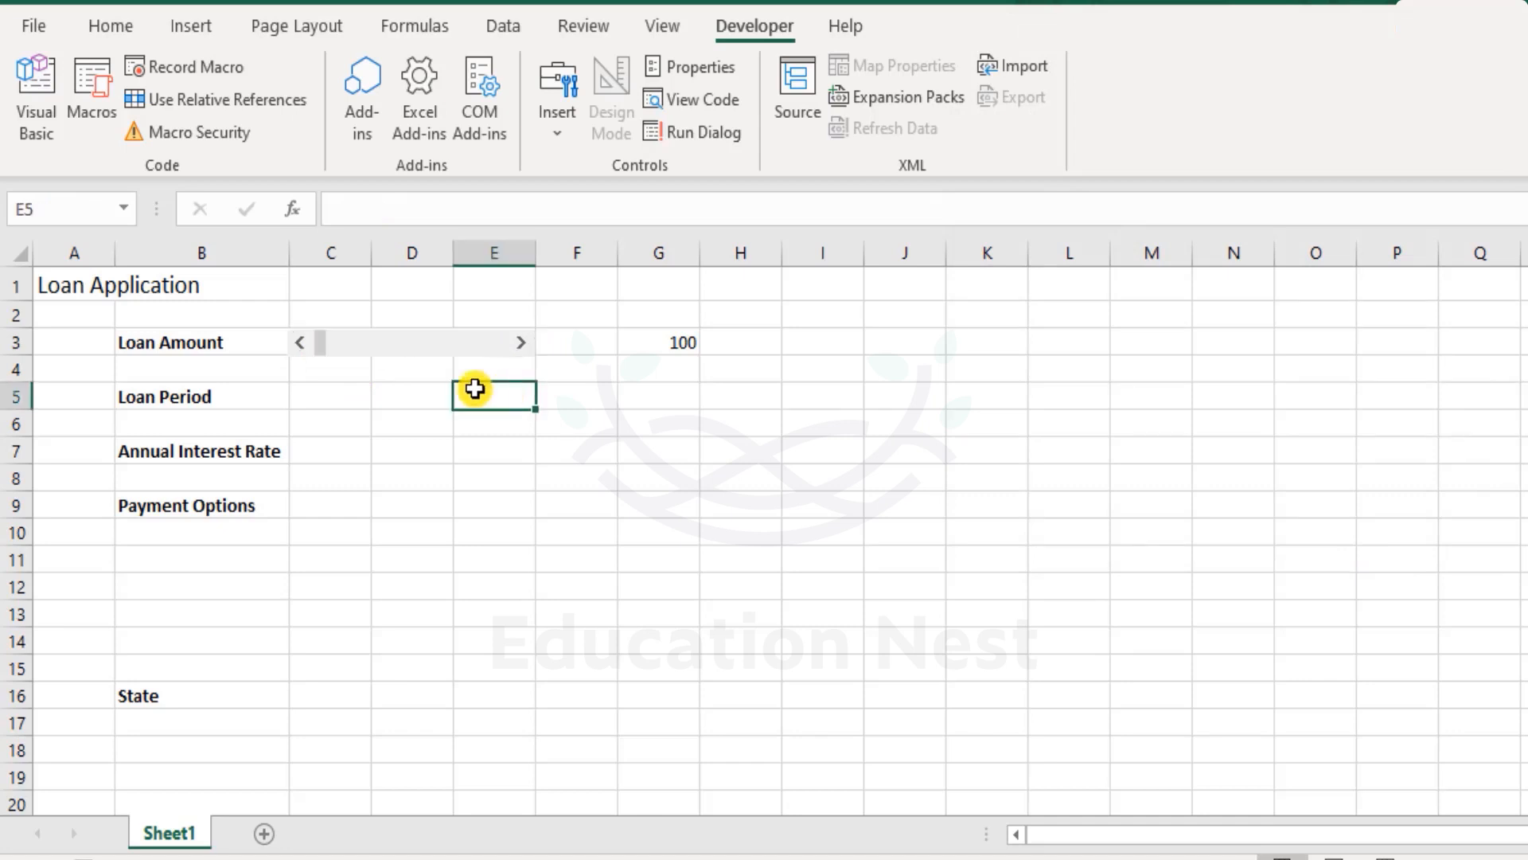
- Test the scroll bar's arrows and track to step and page the linked value in G3
left_click(521, 344)
left_click(521, 344)
left_click(522, 344)
left_click(522, 344)
double_click(522, 344)
left_click(521, 344)
left_click(521, 344)
left_click(522, 344)
left_click(522, 344)
left_click(521, 344)
left_click(521, 344)
left_click(522, 344)
left_click(411, 344)
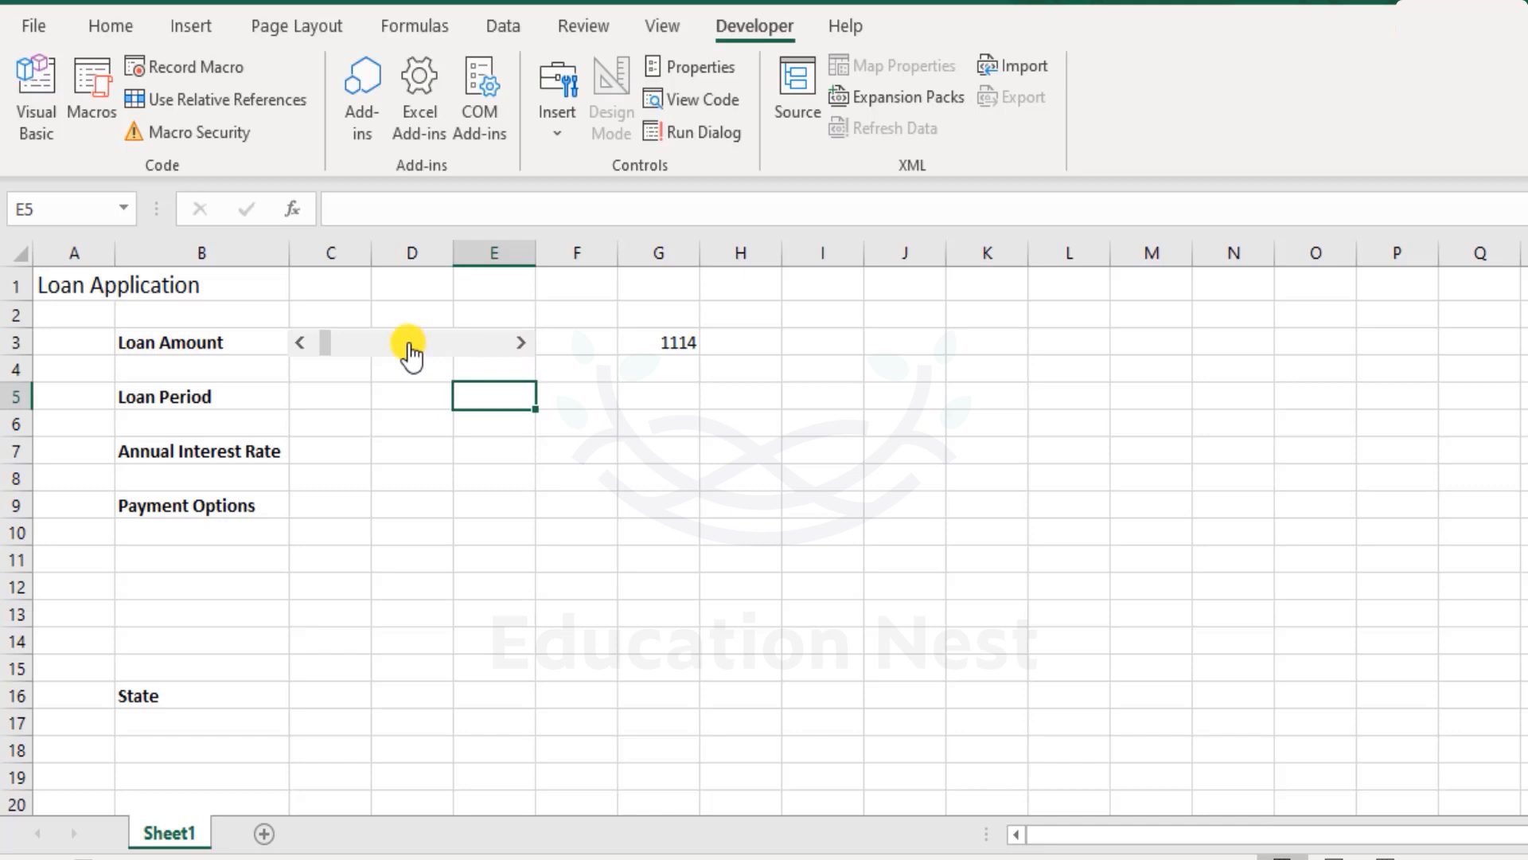
left_click(439, 344)
left_click(440, 344)
left_click(470, 346)
left_click(480, 346)
left_click(498, 344)
left_click(498, 344)
left_click(497, 344)
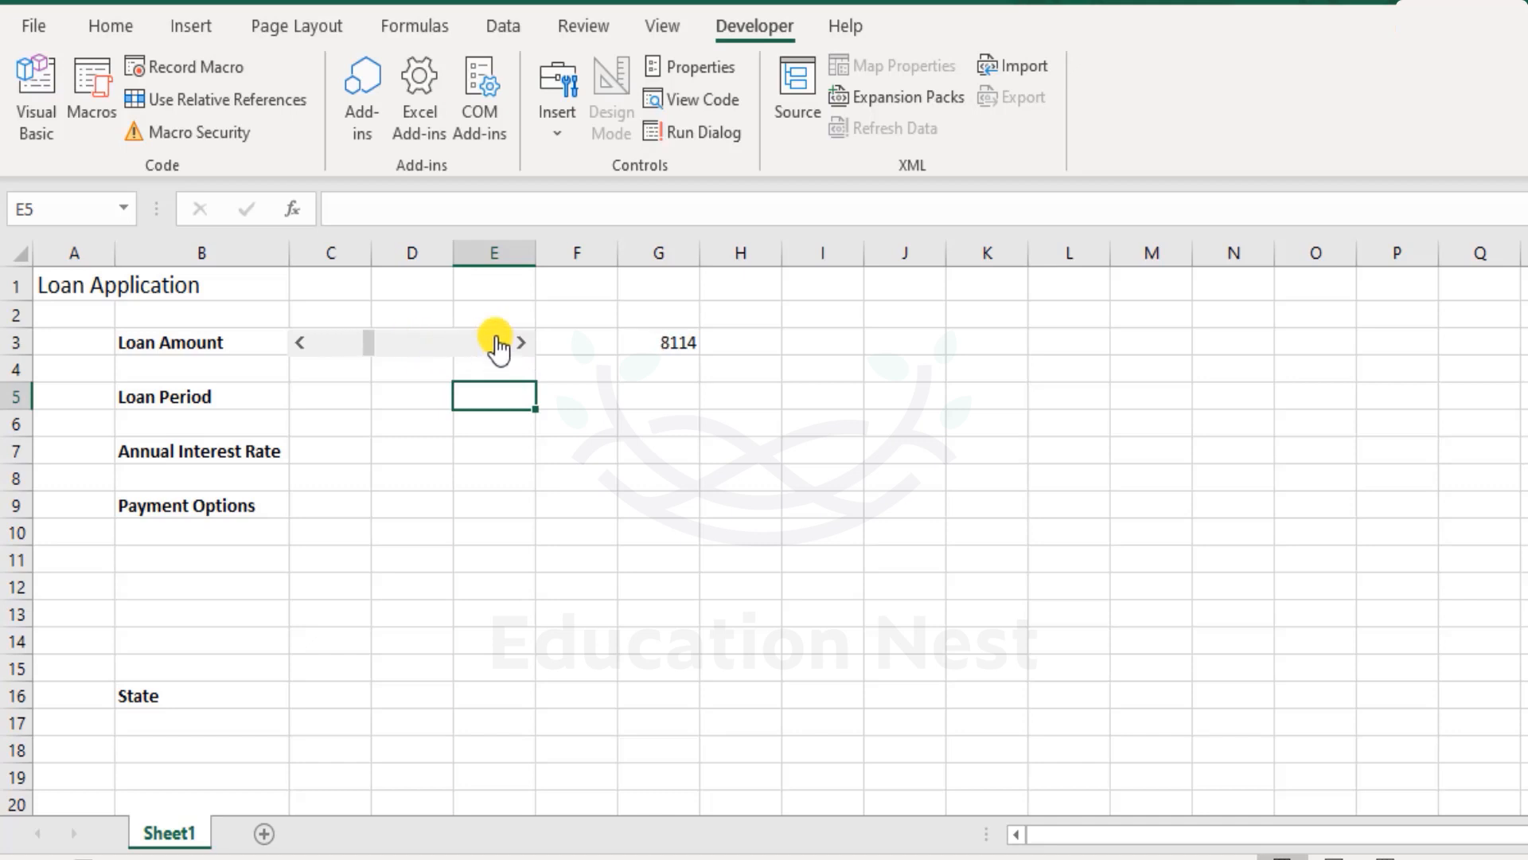
left_click(300, 349)
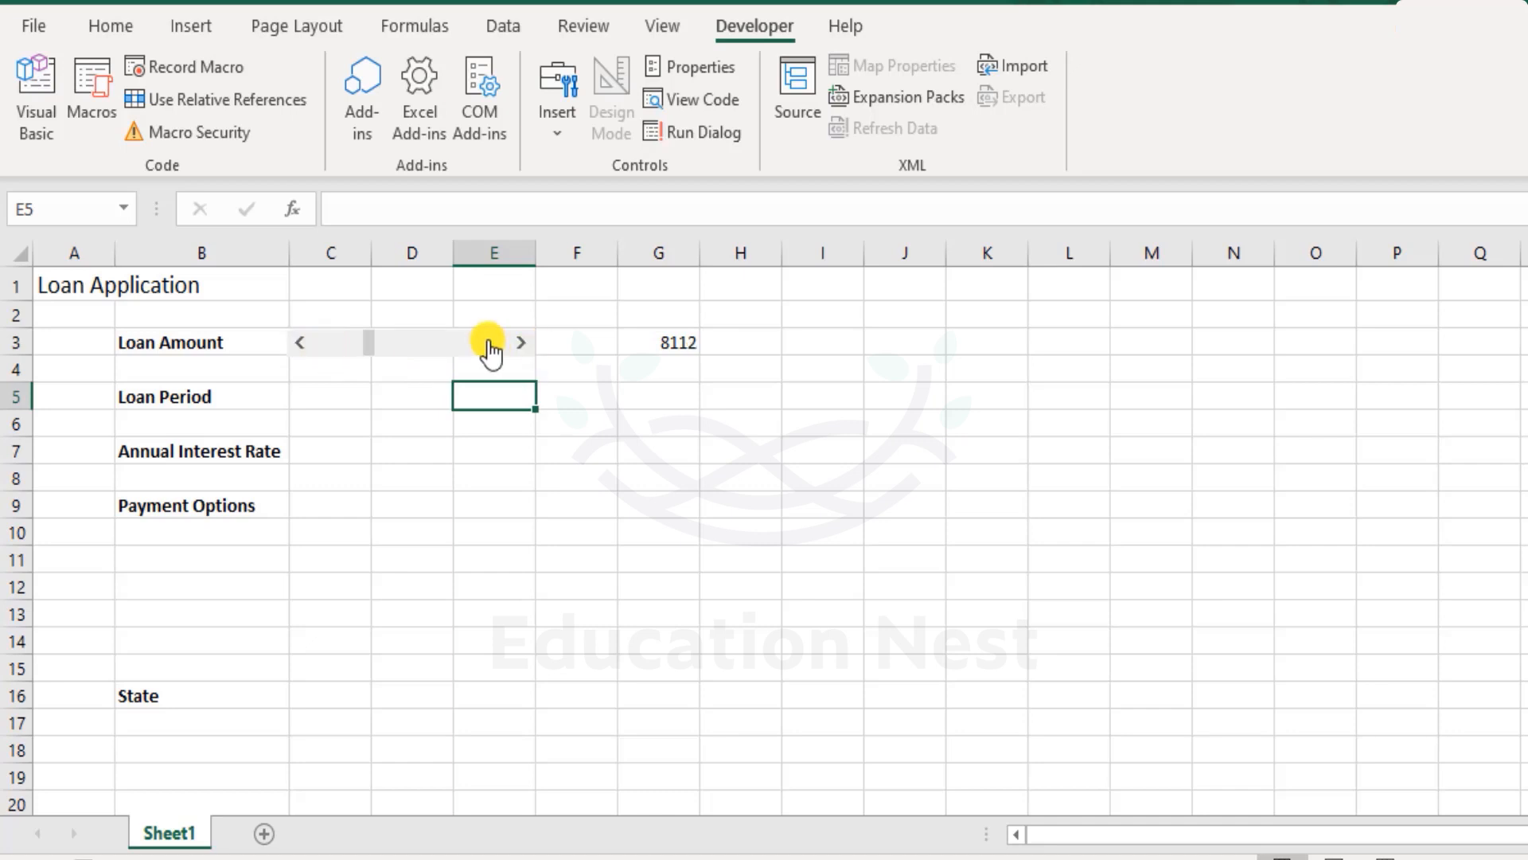
left_click(521, 344)
left_click(521, 344)
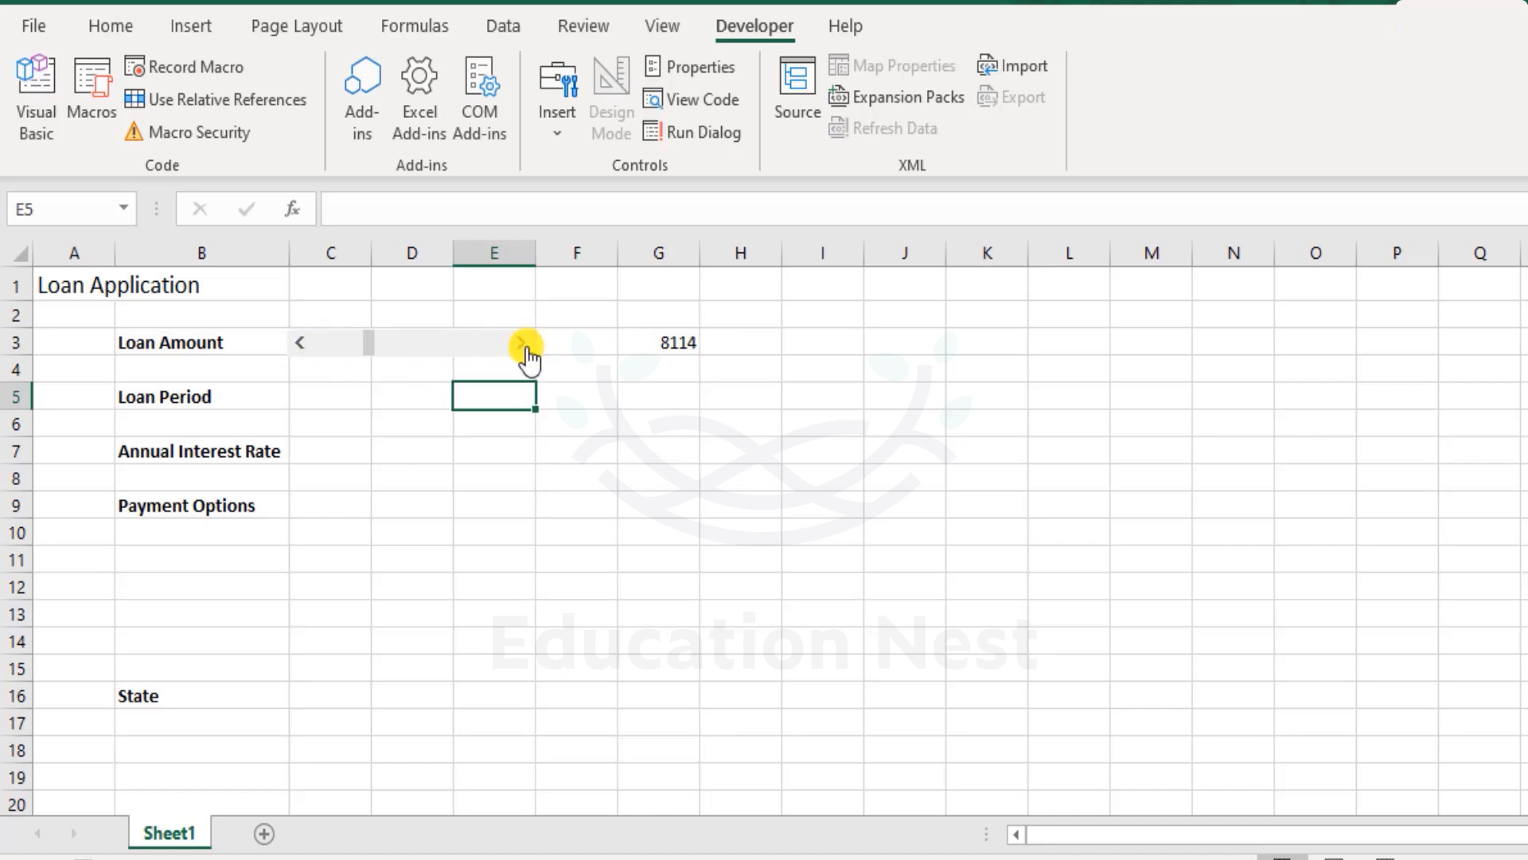
left_click(521, 344)
left_click(521, 343)
left_click(521, 343)
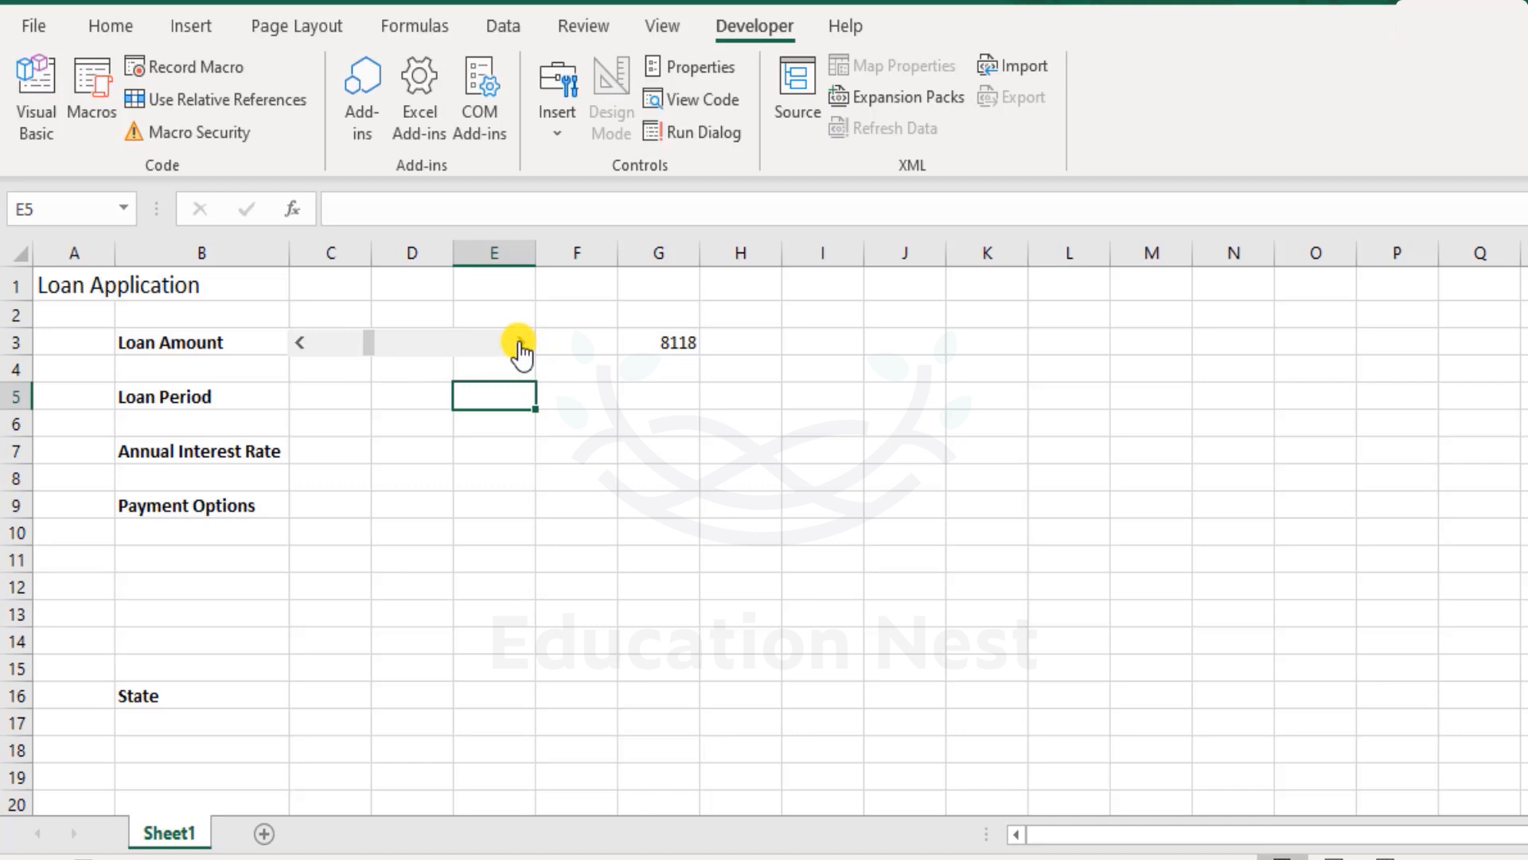
left_click(521, 344)
- Drag the scroll bar's thumb to its maximum end
left_click(432, 344)
left_click(483, 349)
left_click(402, 351)
left_click(334, 355)
left_click(342, 355)
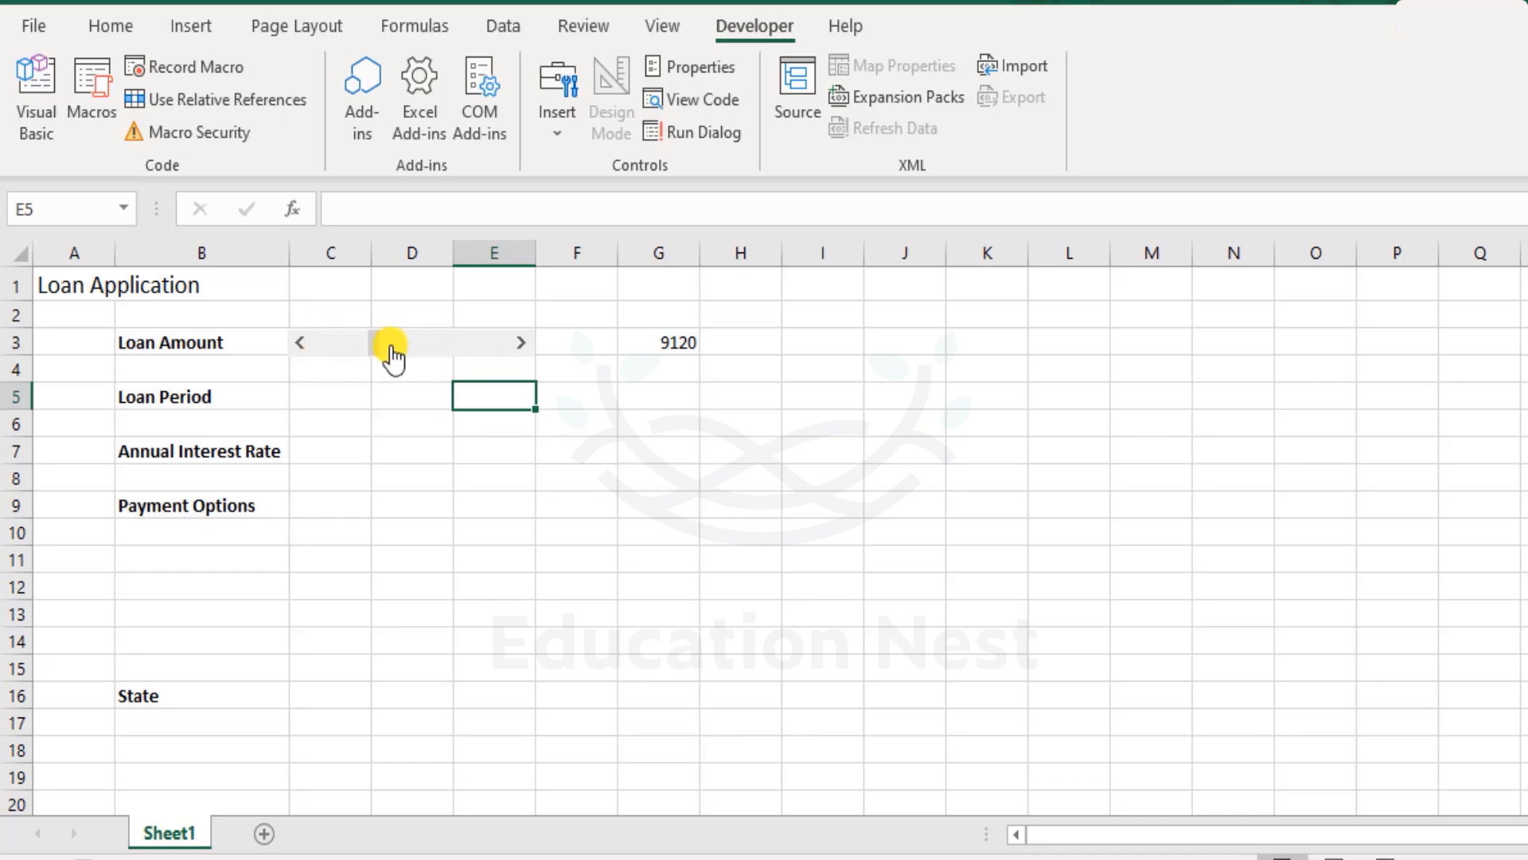
left_click_drag(375, 351, 537, 355)
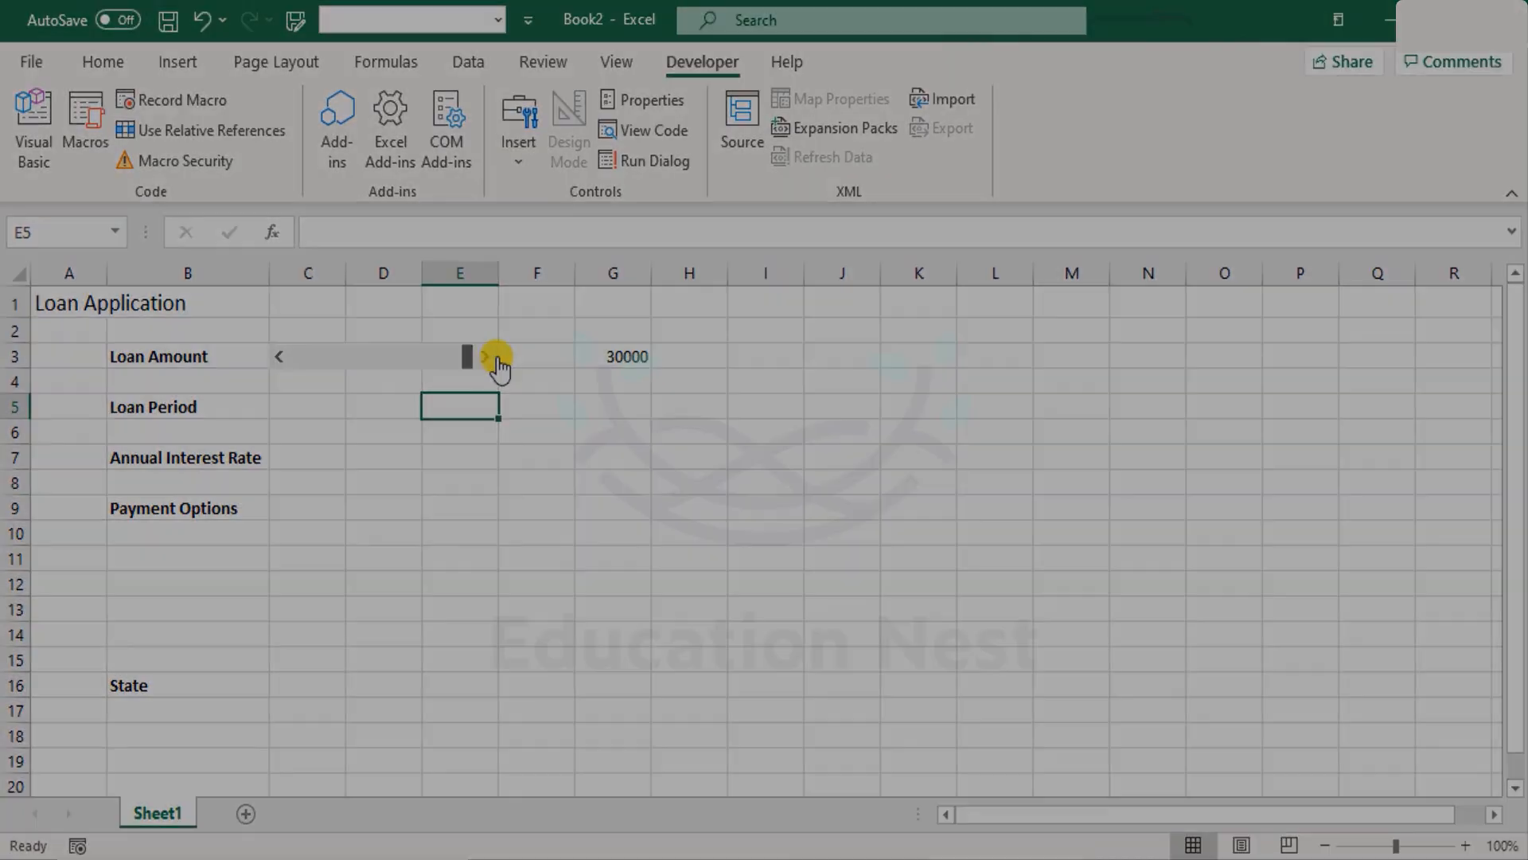